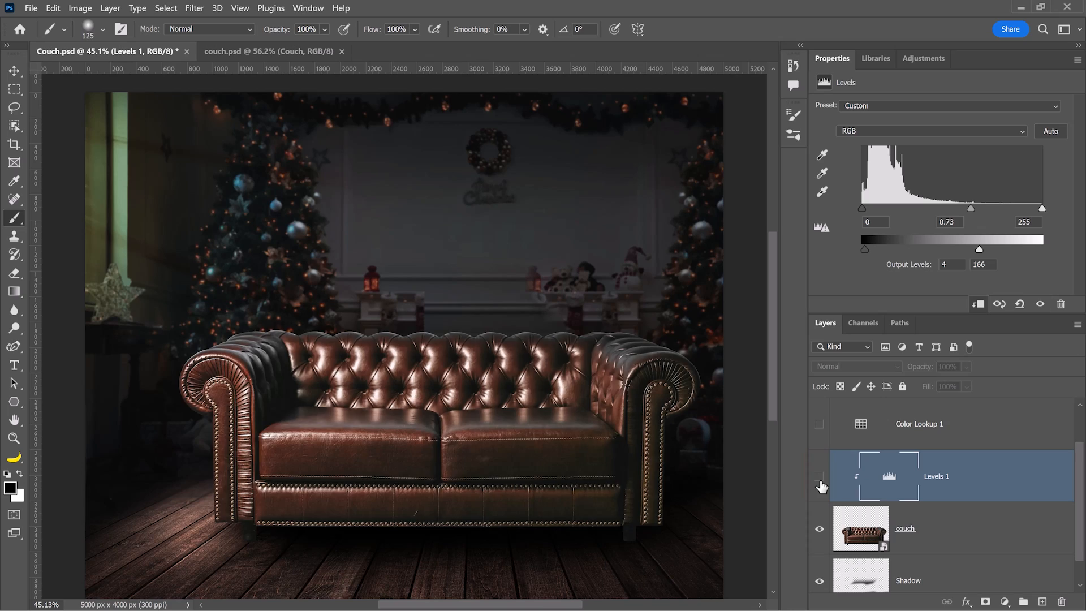
Compare the couch with and without the Levels 1 darkening, leaving it switched on.
left_click(820, 478)
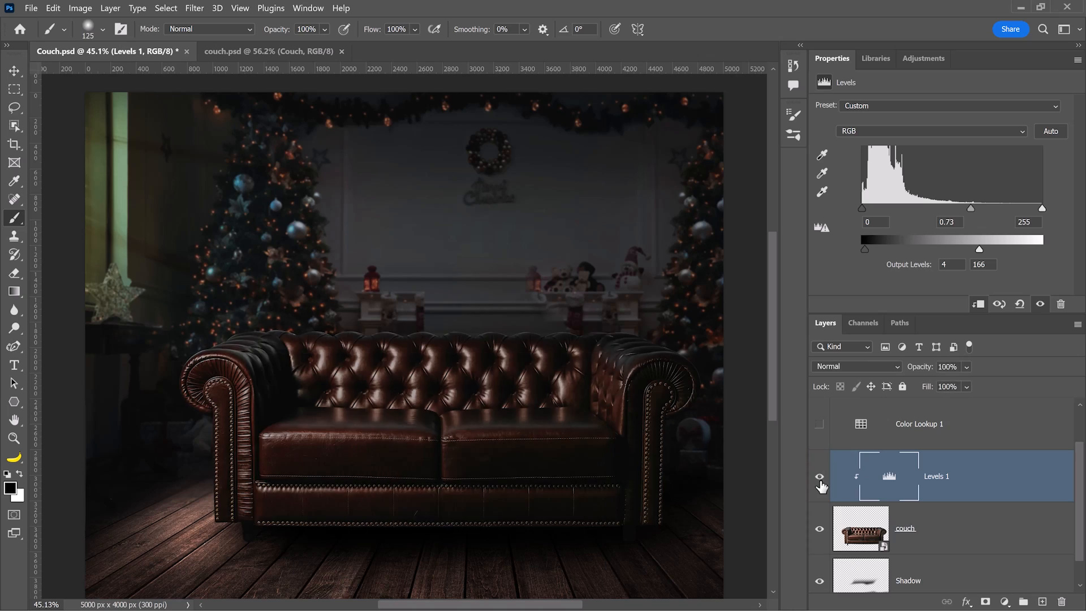
left_click(820, 478)
left_click(819, 477)
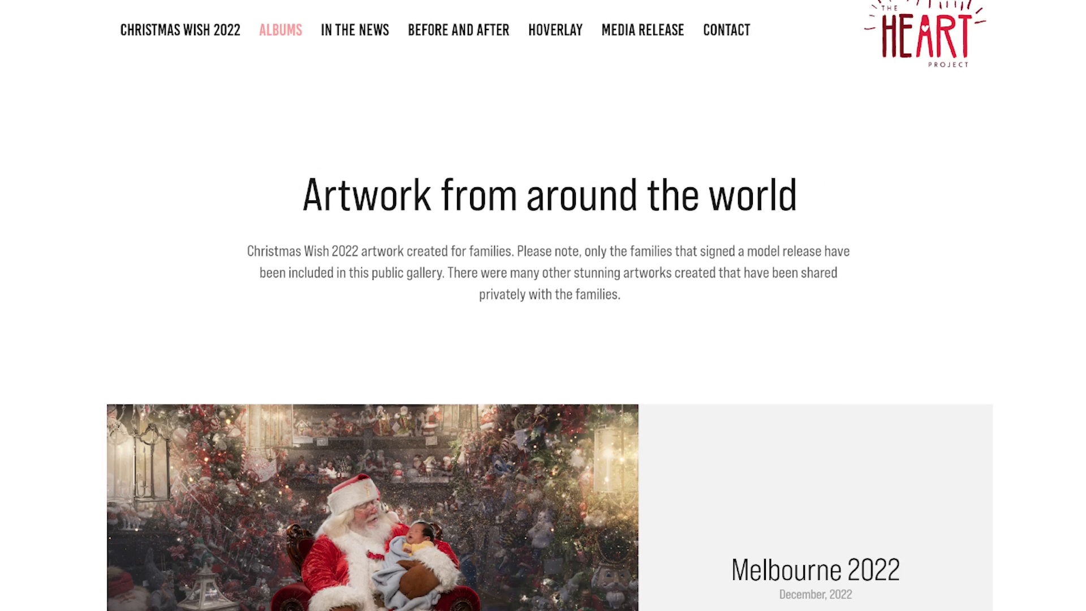
scroll(543, 305, "down", 4)
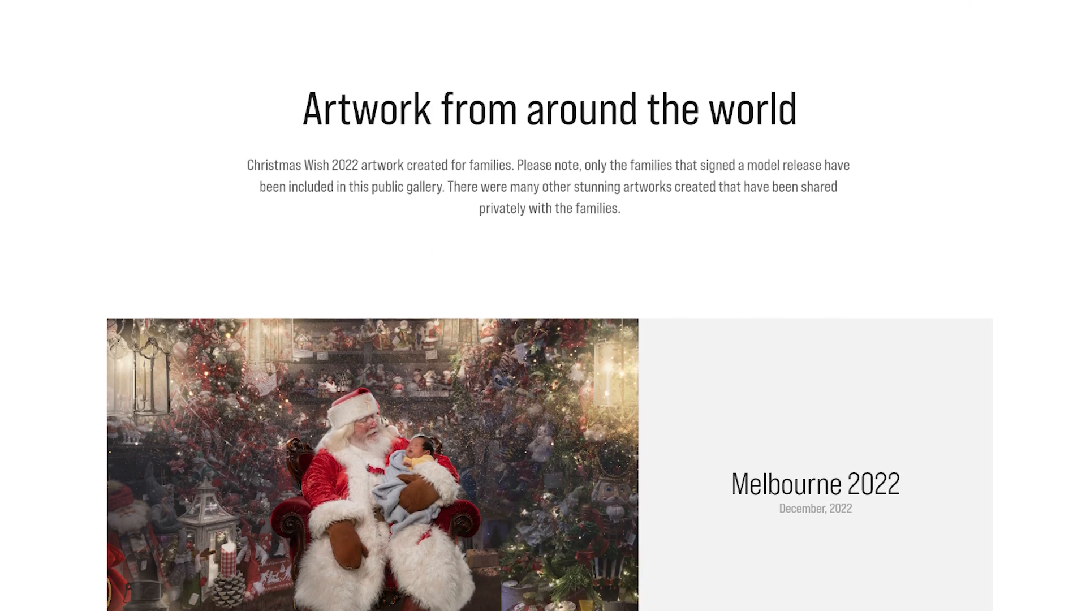
scroll(543, 305, "down", 10)
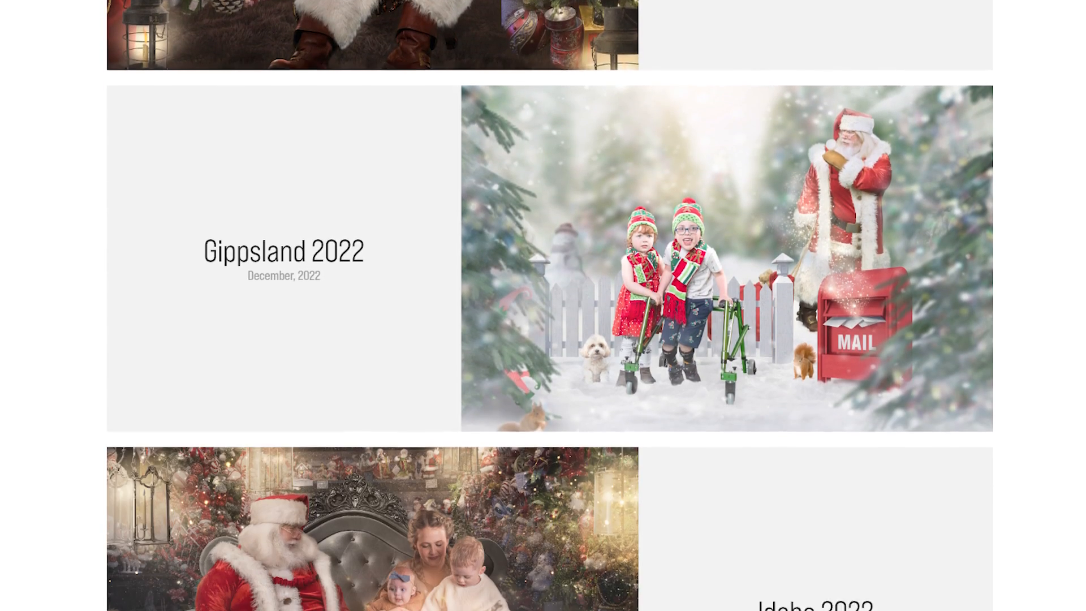
scroll(543, 305, "down", 1)
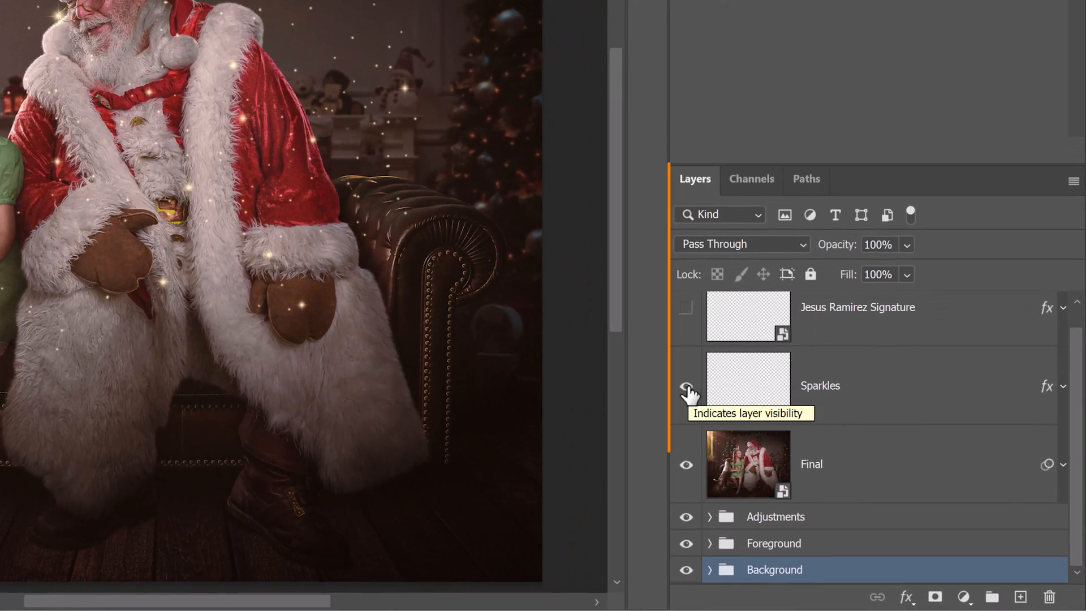
Hide the Sparkles, solo the Background group, and open its Background smart object.
left_click(684, 386)
left_click(685, 387)
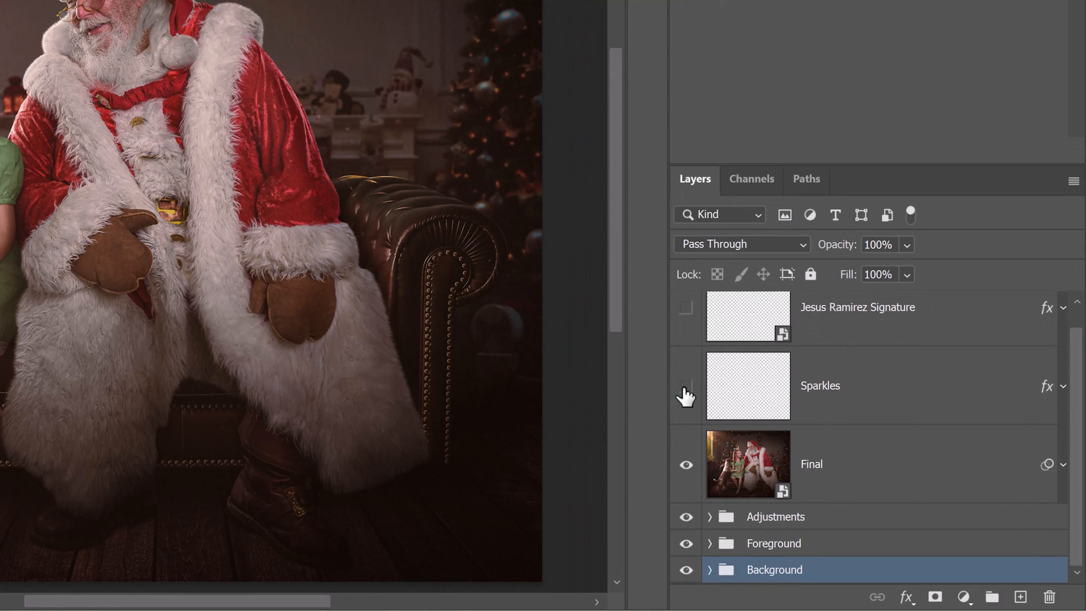
left_click(686, 543)
left_click(710, 569)
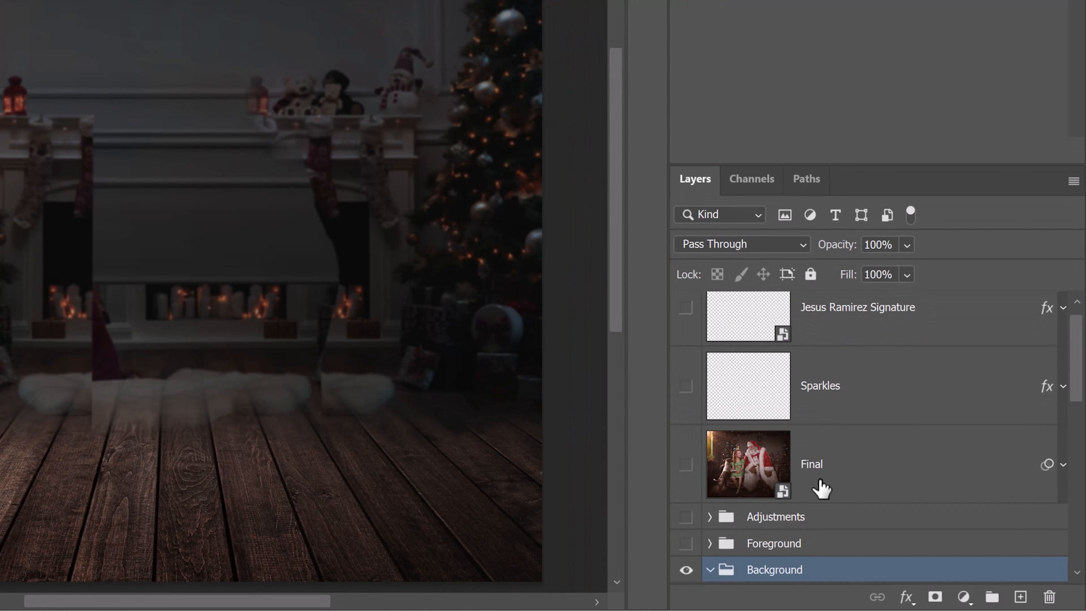
scroll(826, 467, "down", 5)
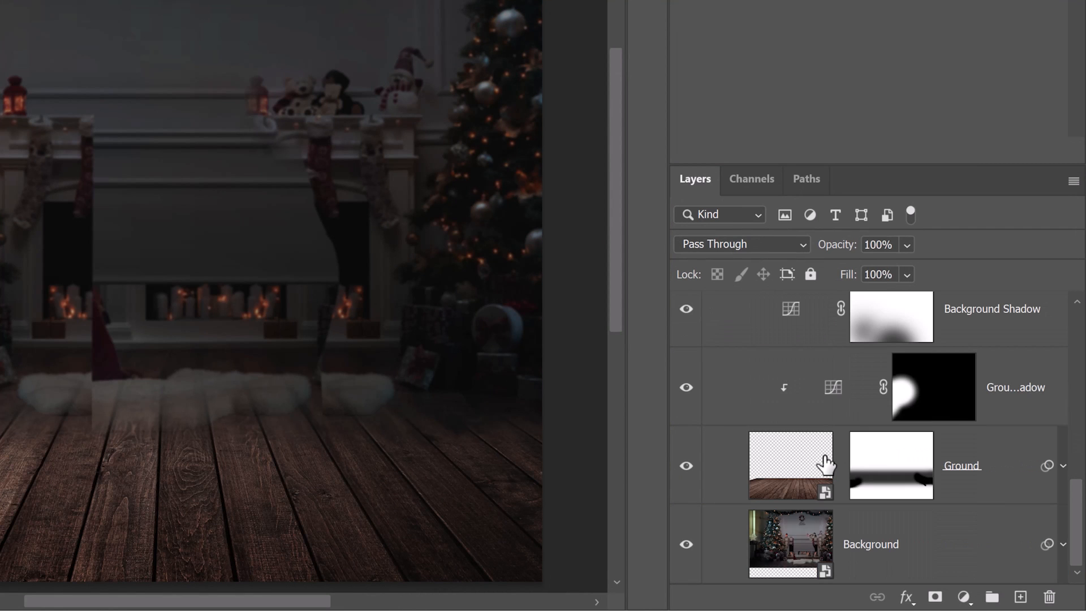
left_click(803, 551)
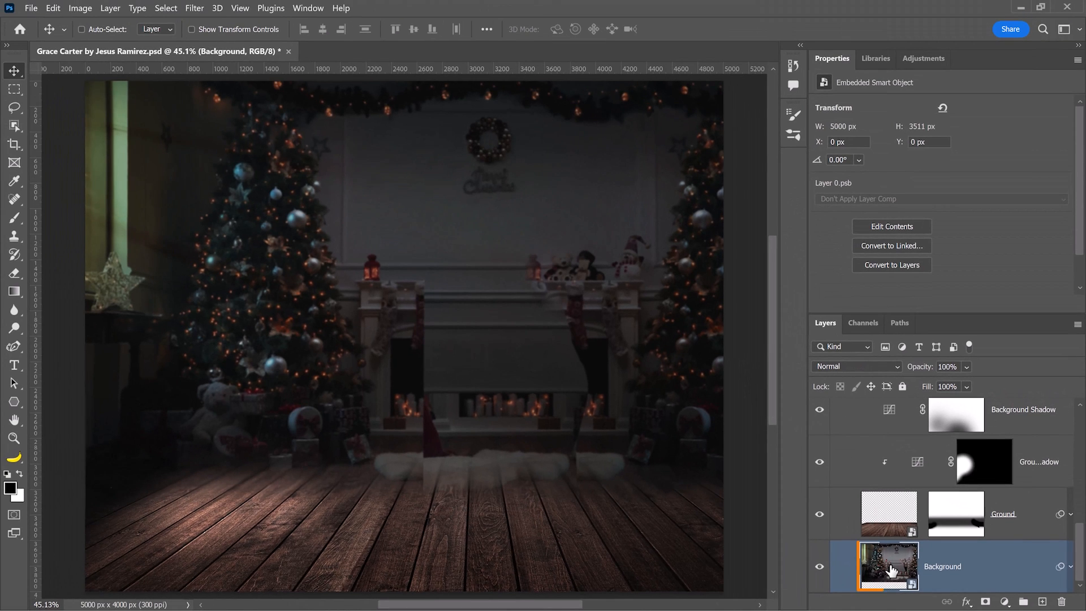
double_click(891, 570)
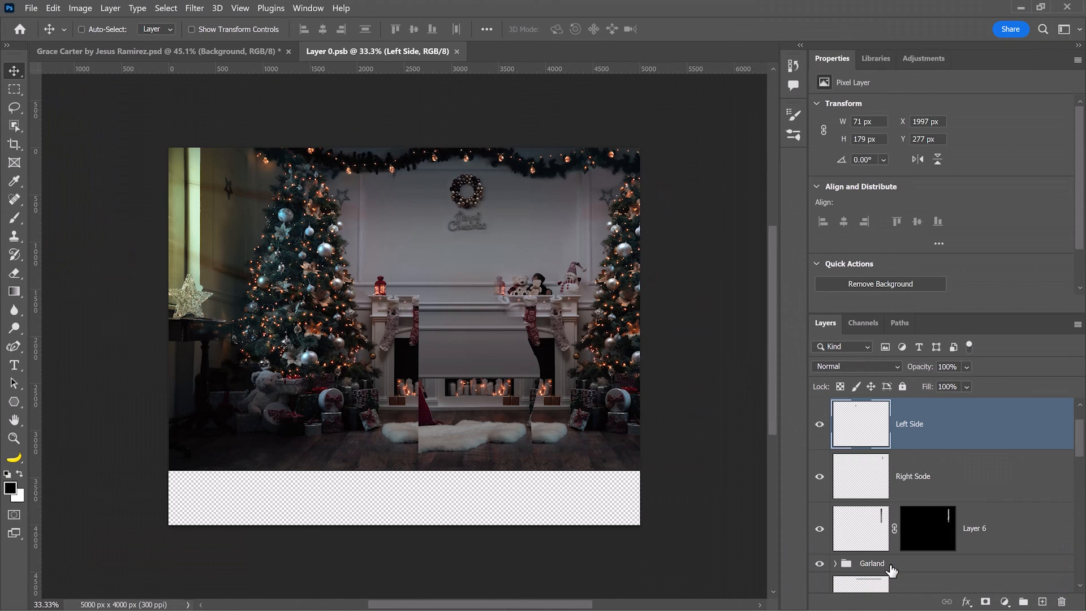
Inspect the smart object's Left Side, garland and right tree layers, then close it without saving.
left_click(818, 424)
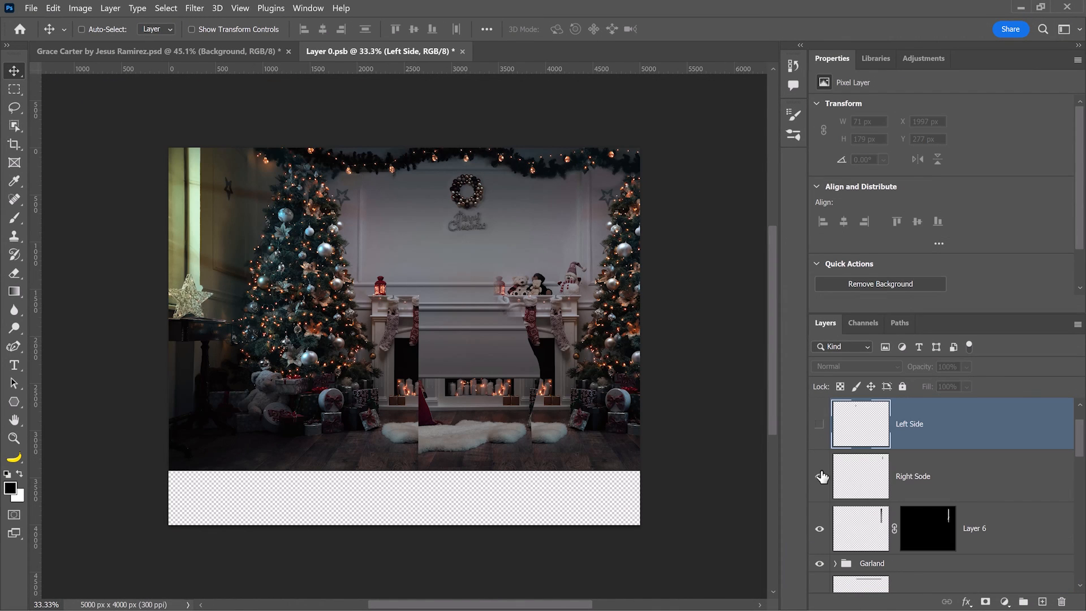
left_click(819, 563)
scroll(818, 570, "down", 2)
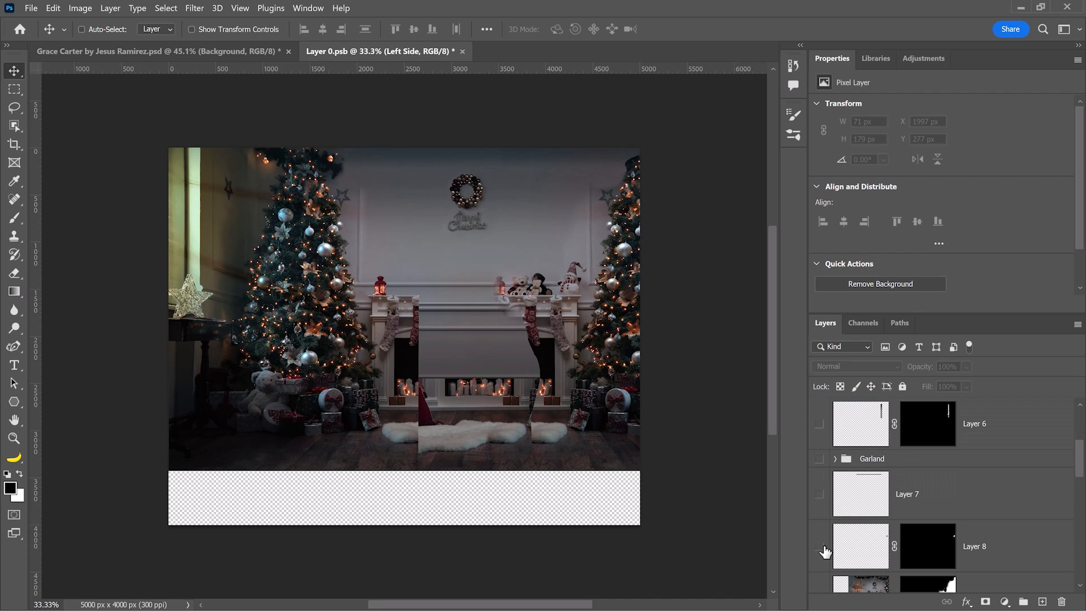
scroll(825, 551, "down", 2)
left_click(820, 495)
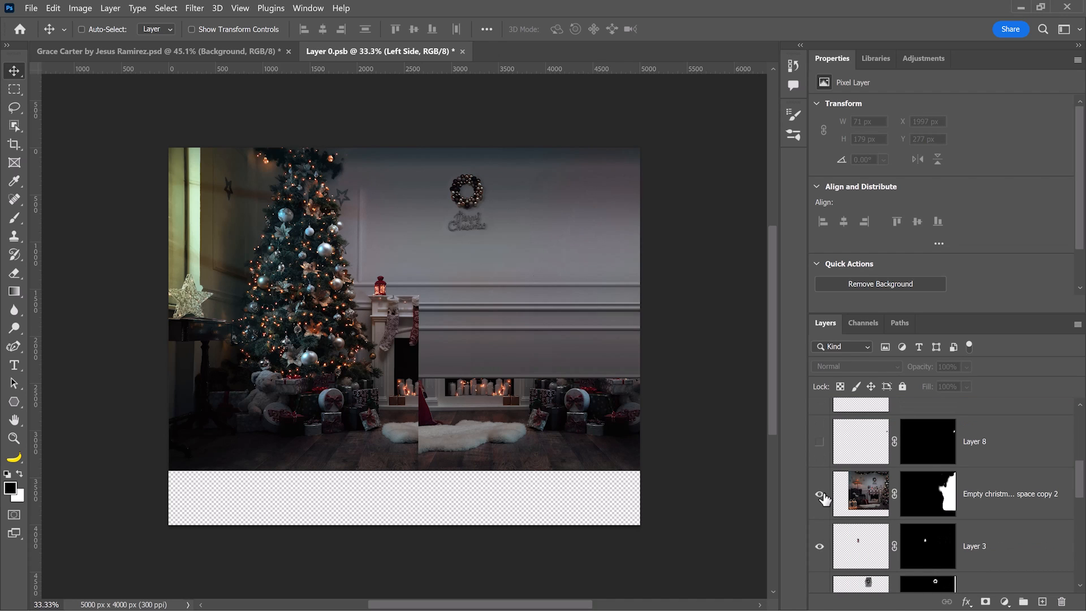
left_click(821, 495)
scroll(822, 421, "up", 1)
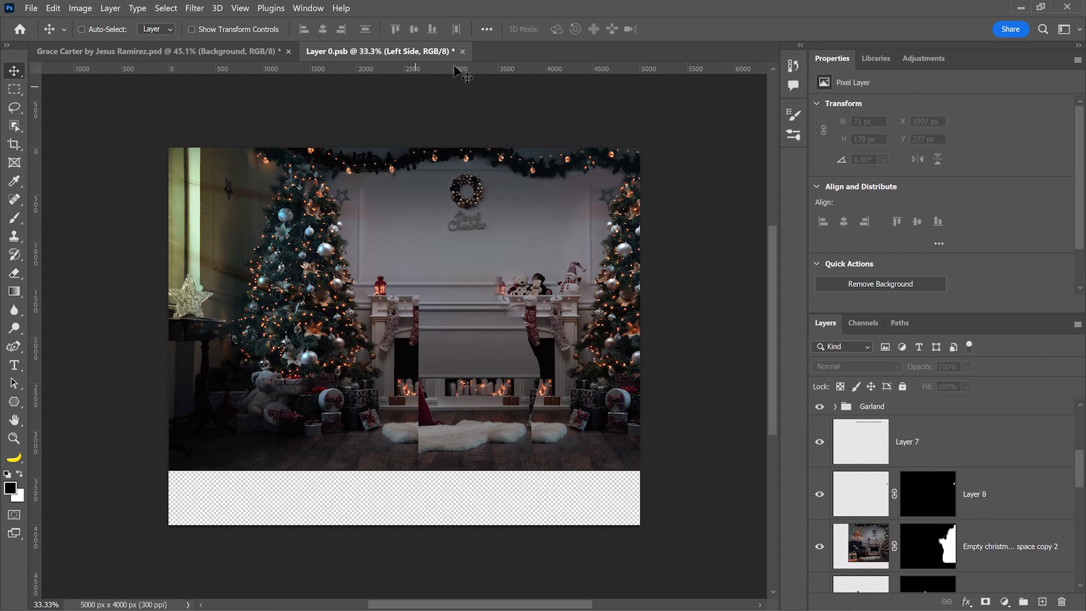
left_click(463, 53)
left_click(643, 254)
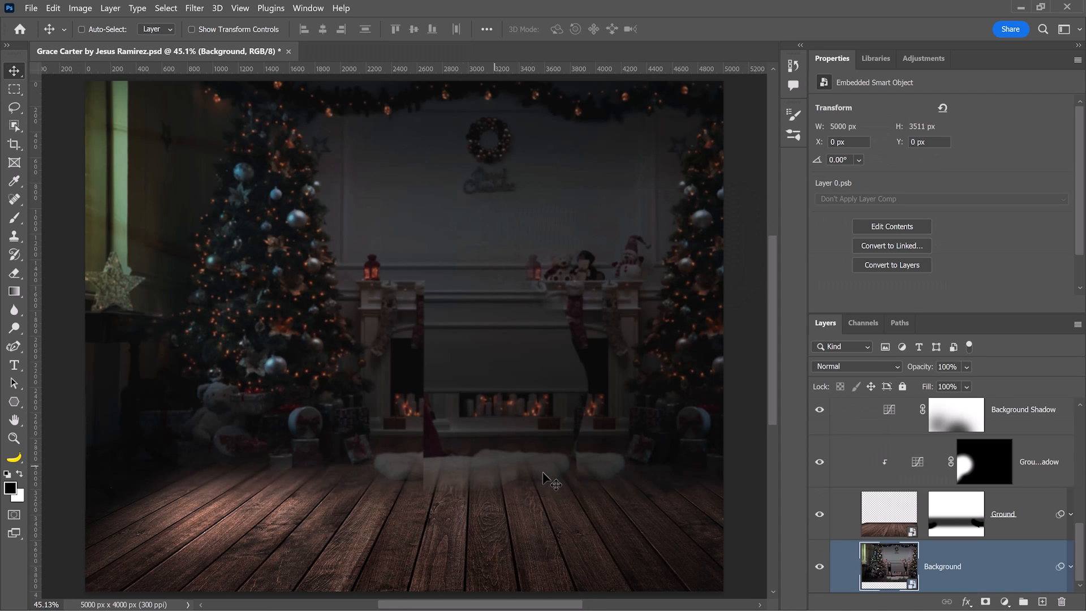
scroll(549, 481, "down", 1)
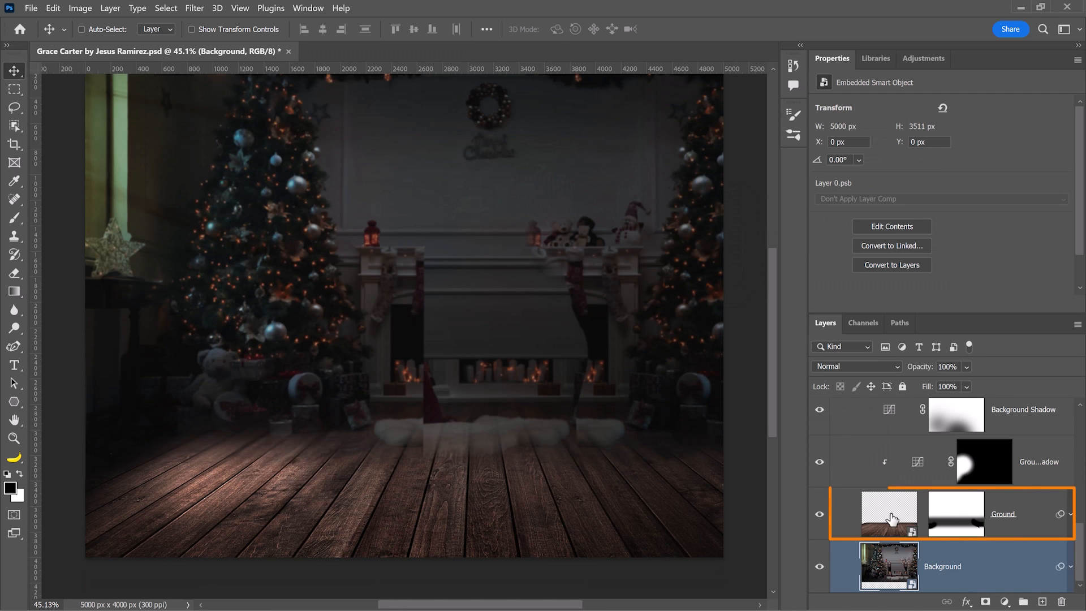
double_click(891, 518)
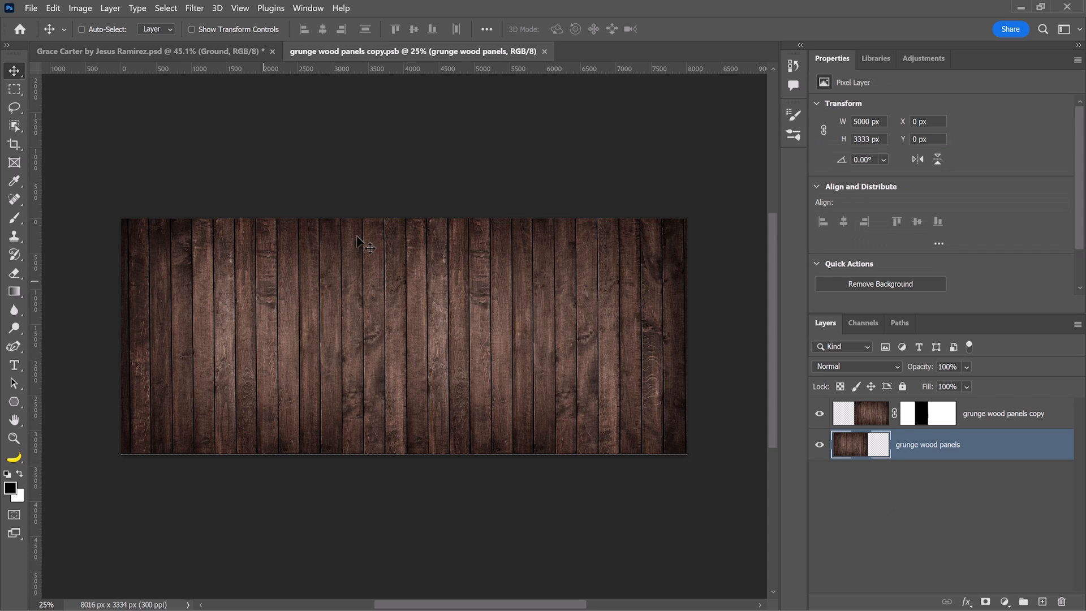
left_click(549, 51)
scroll(424, 487, "down", 1)
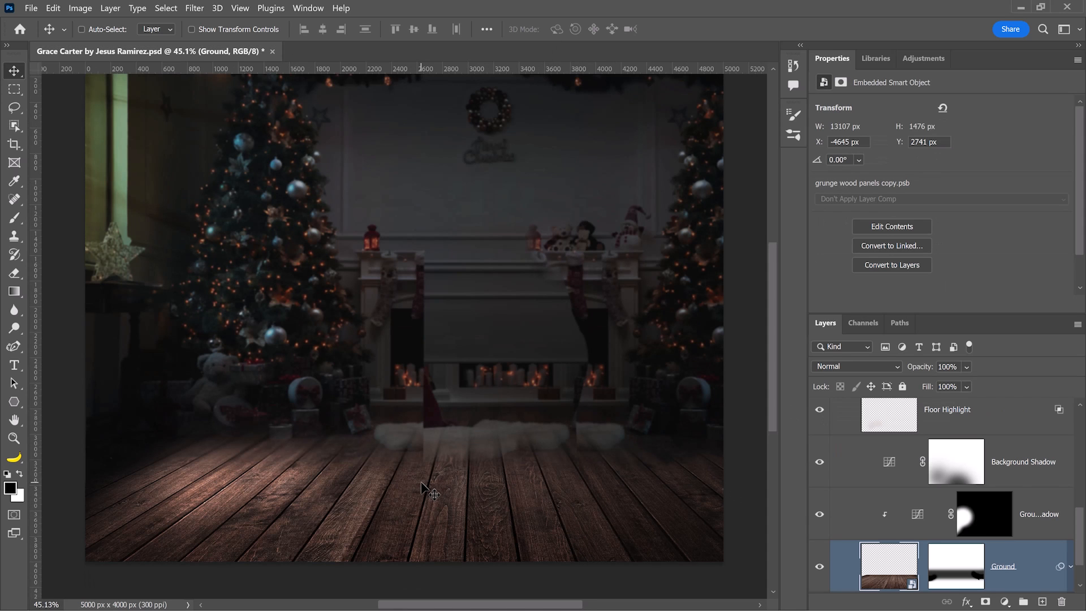
left_click(819, 566)
left_click(820, 566)
left_click(820, 513)
left_click(819, 461)
left_click(820, 514)
left_click(819, 461)
scroll(927, 537, "down", 1)
left_click(1070, 514)
scroll(1012, 543, "down", 1)
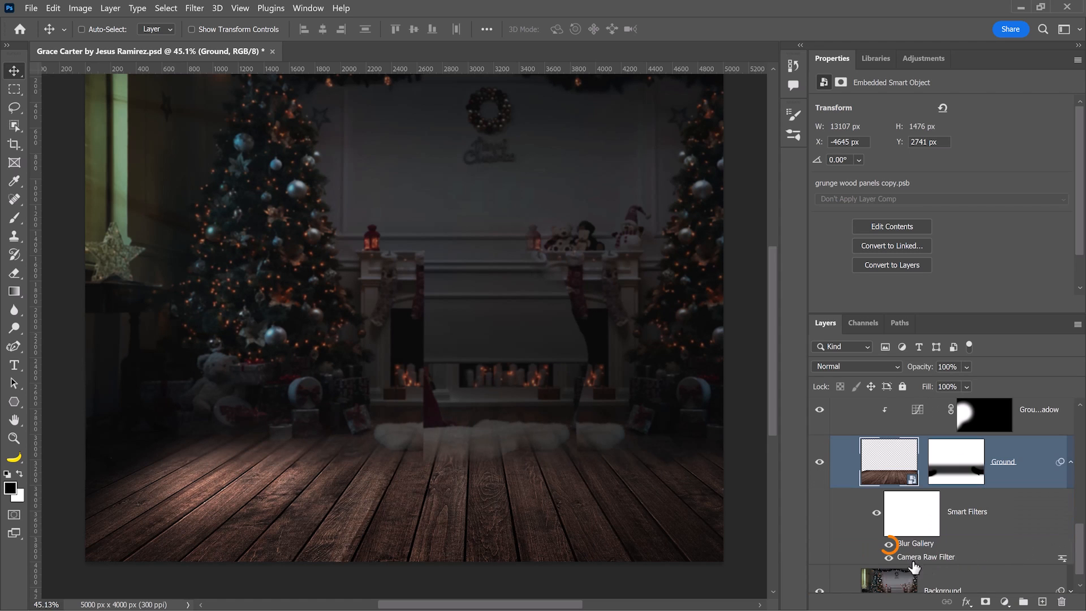
scroll(880, 502, "up", 4)
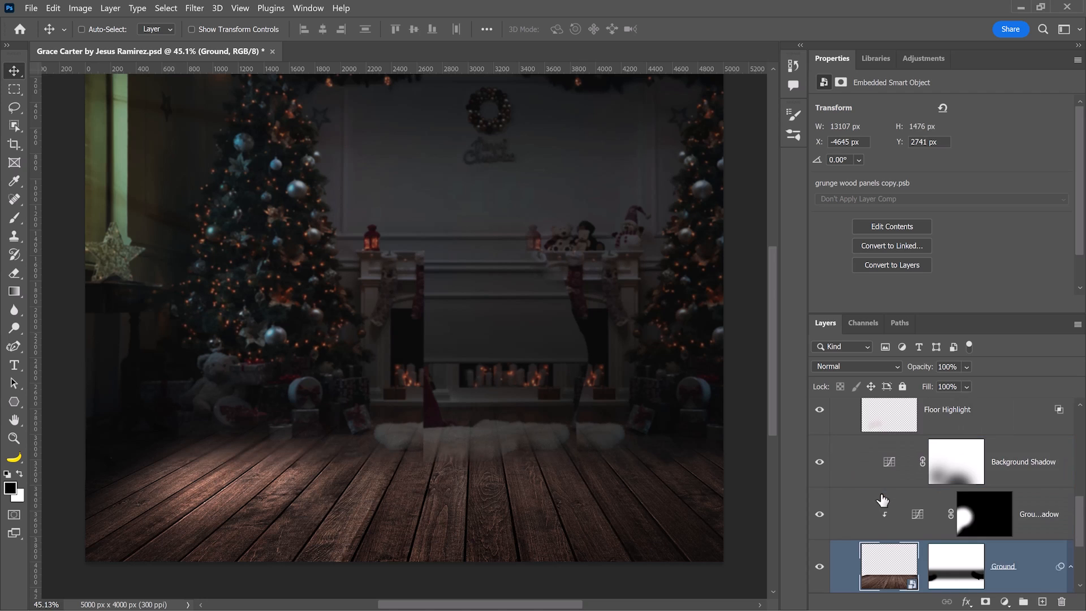
scroll(879, 501, "up", 1)
Show the Foreground group and toggle the Dog and Grace Hair Rim Light groups to check them.
left_click(835, 427)
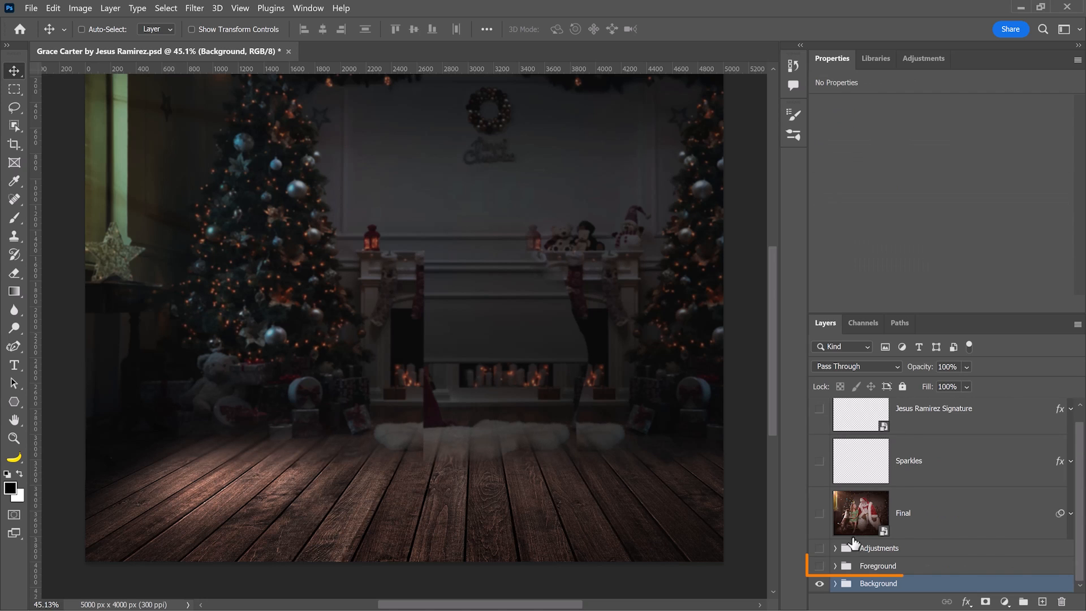
left_click(819, 565)
left_click(835, 566)
scroll(887, 536, "down", 3)
left_click(820, 532)
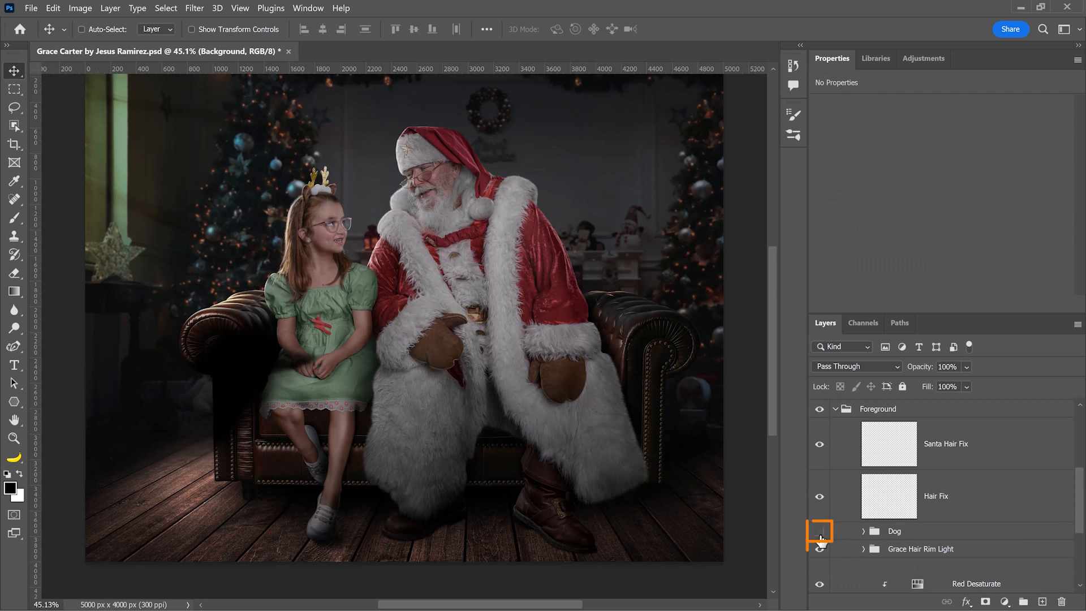
left_click(819, 531)
left_click(820, 549)
scroll(845, 550, "down", 3)
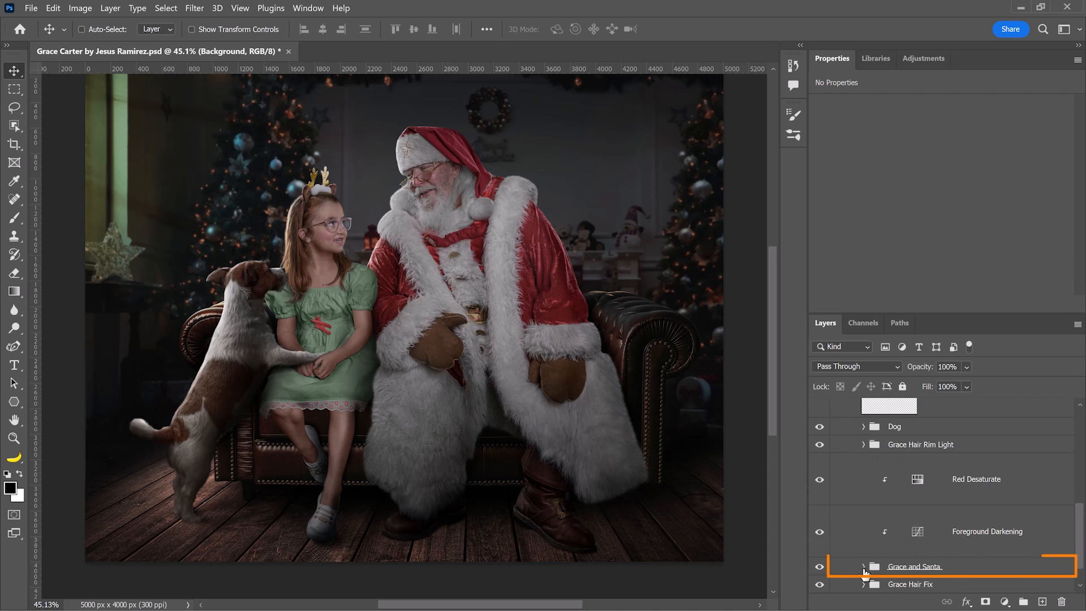
Toggle Grace and Santa off and on, then restore the full composite with light rays.
left_click(863, 563)
scroll(890, 538, "down", 2)
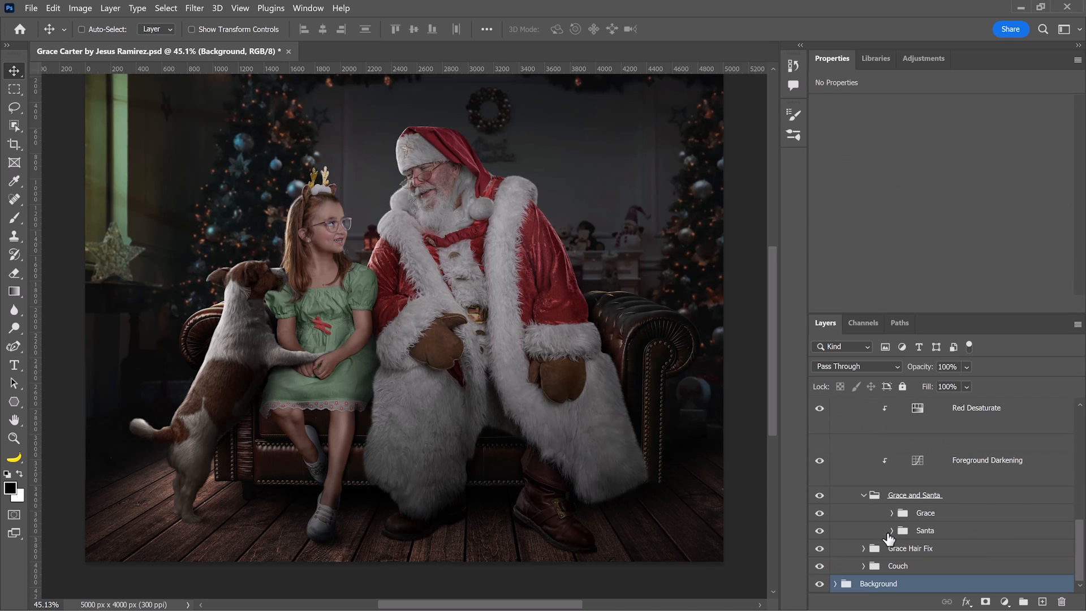
left_click(819, 513)
left_click(820, 513)
left_click(820, 530)
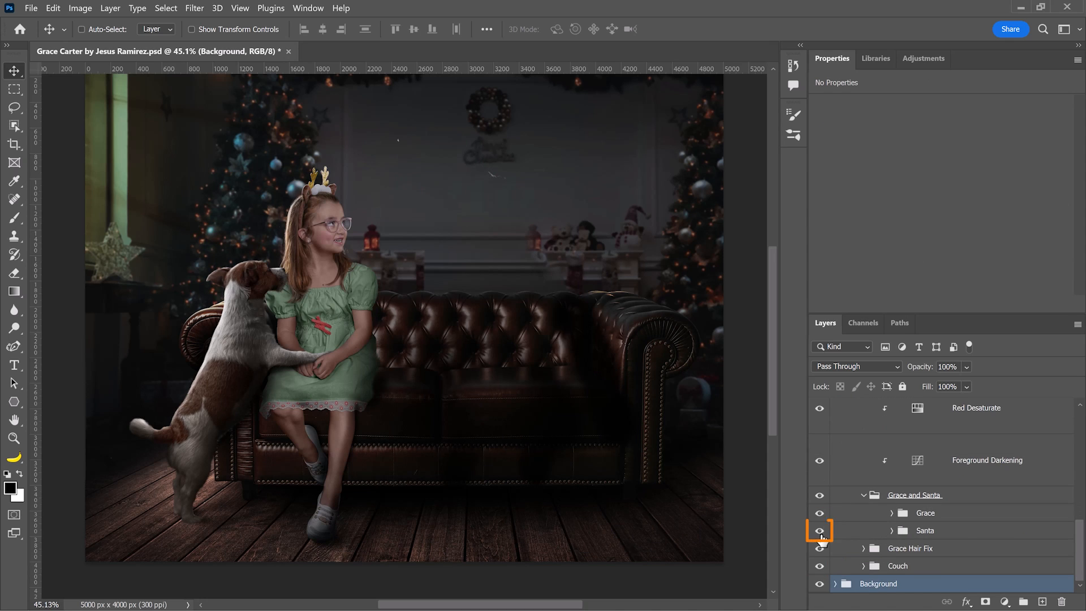
left_click(820, 531)
left_click(819, 583)
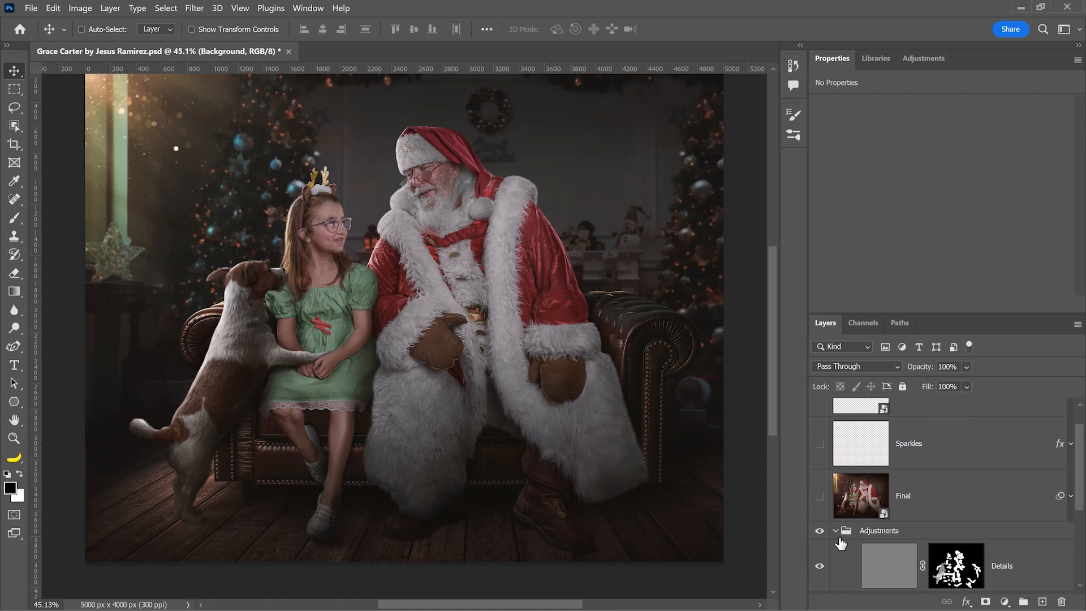
Turn on the Final layer, reveal its Camera Raw smart filter, and select the Sparkles layer.
left_click(836, 532)
left_click(864, 523)
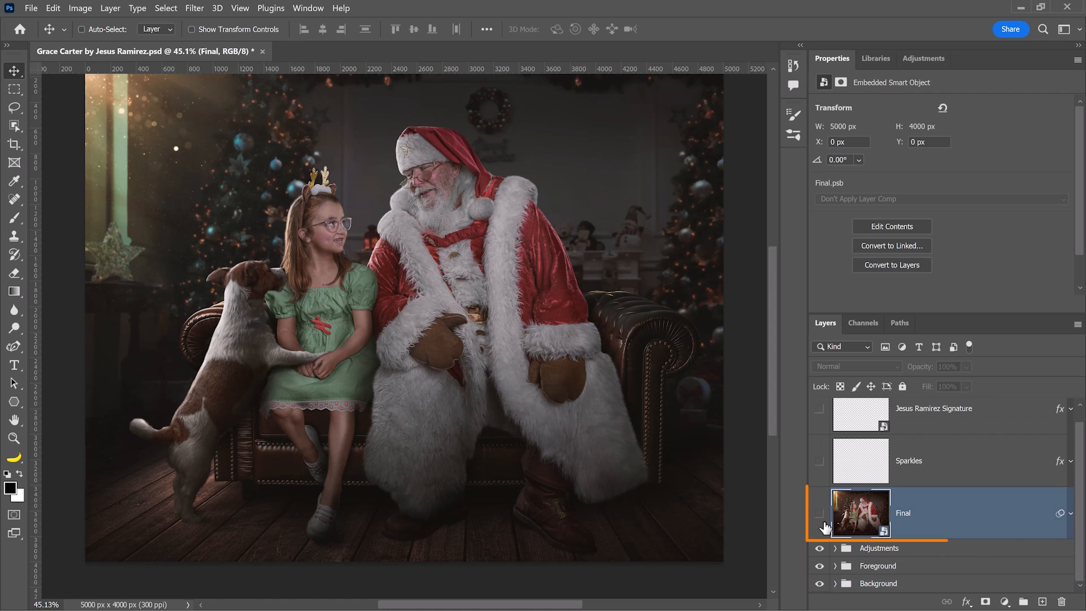
left_click(1070, 514)
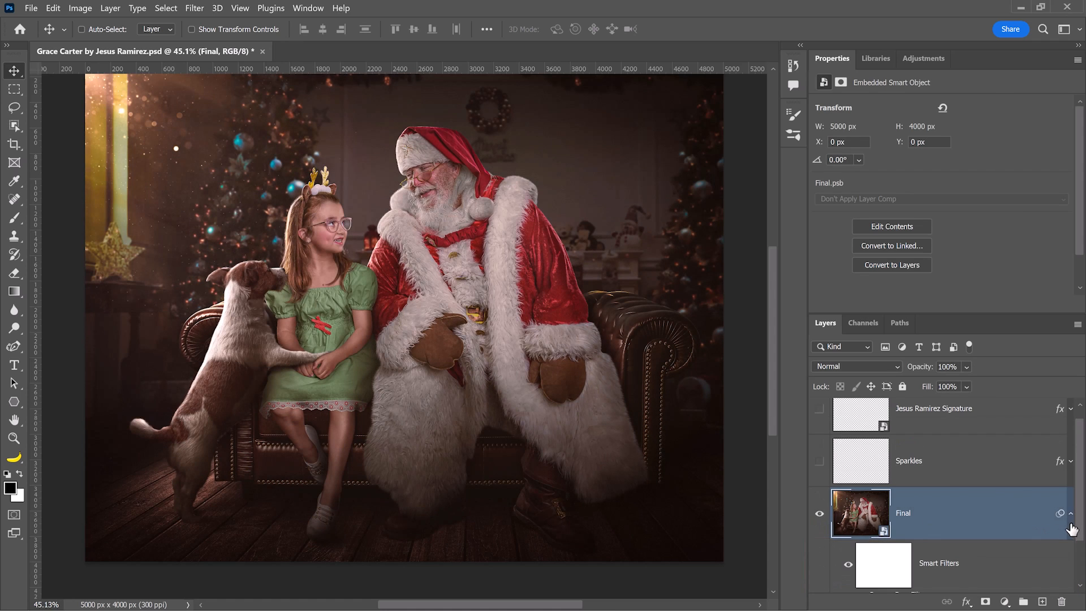
scroll(922, 540, "down", 2)
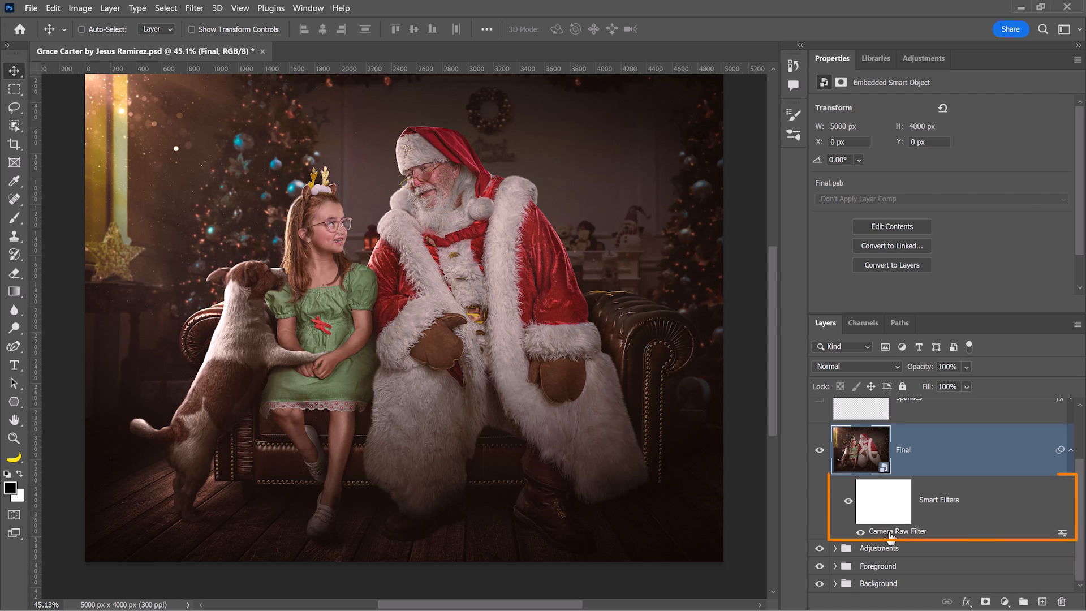
scroll(867, 509, "up", 3)
left_click(857, 491)
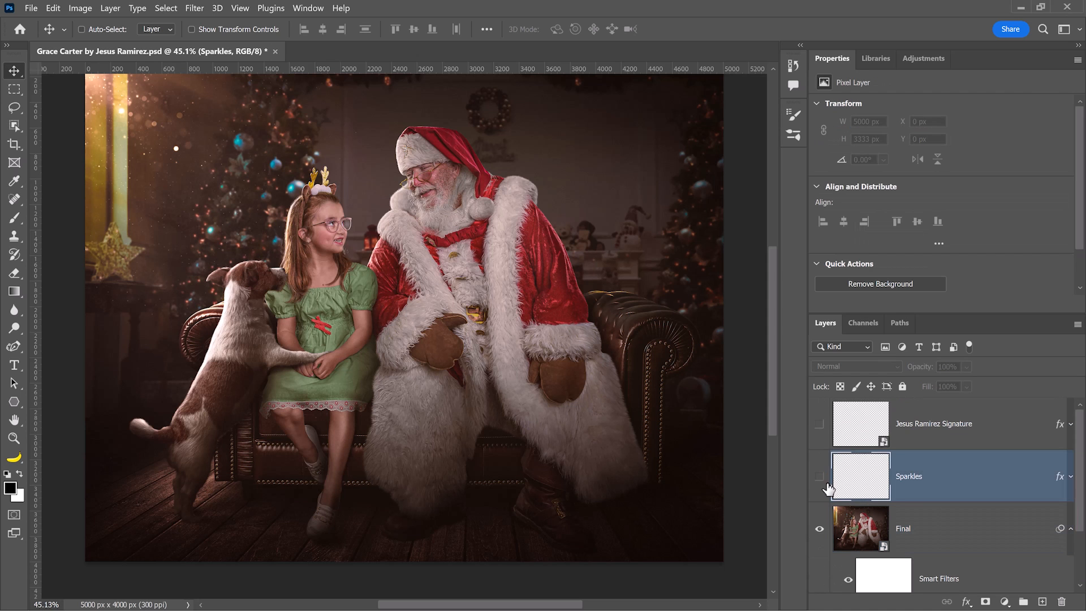
Turn on Sparkles and compare the hair with and without Grace Hair Rim Light, leaving it hidden.
left_click(820, 478)
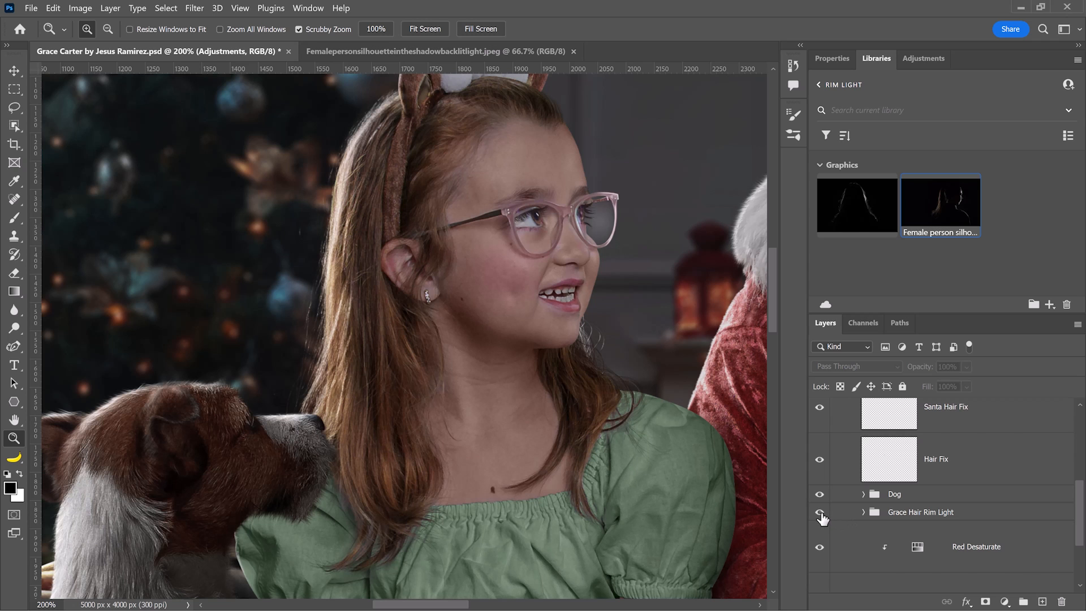
left_click(819, 513)
left_click(822, 517)
left_click(822, 517)
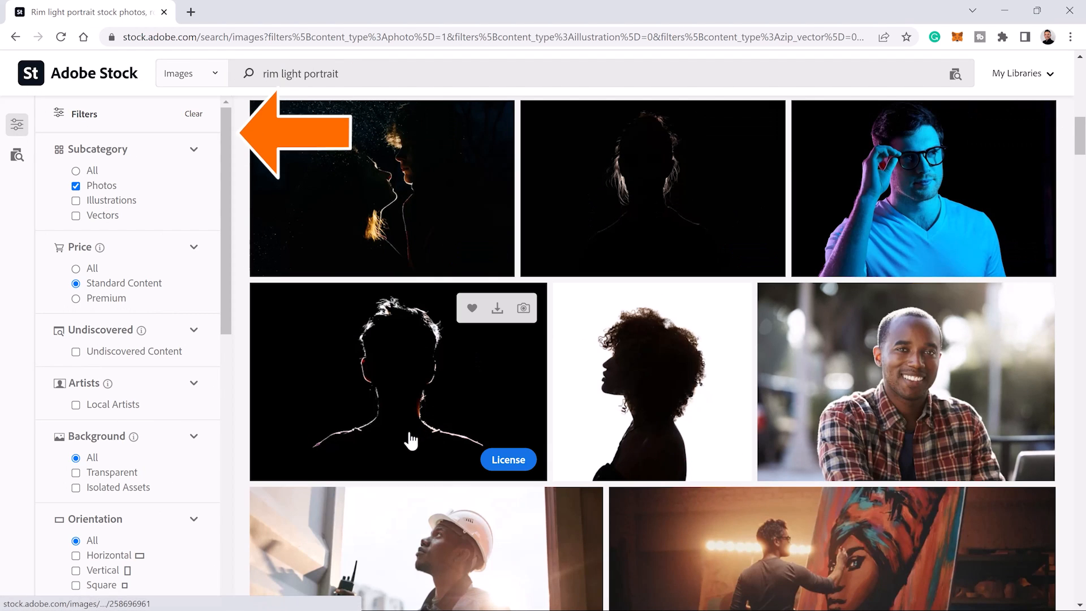
Filter the 'rim light portrait' Adobe Stock results to Free content.
left_click(200, 83)
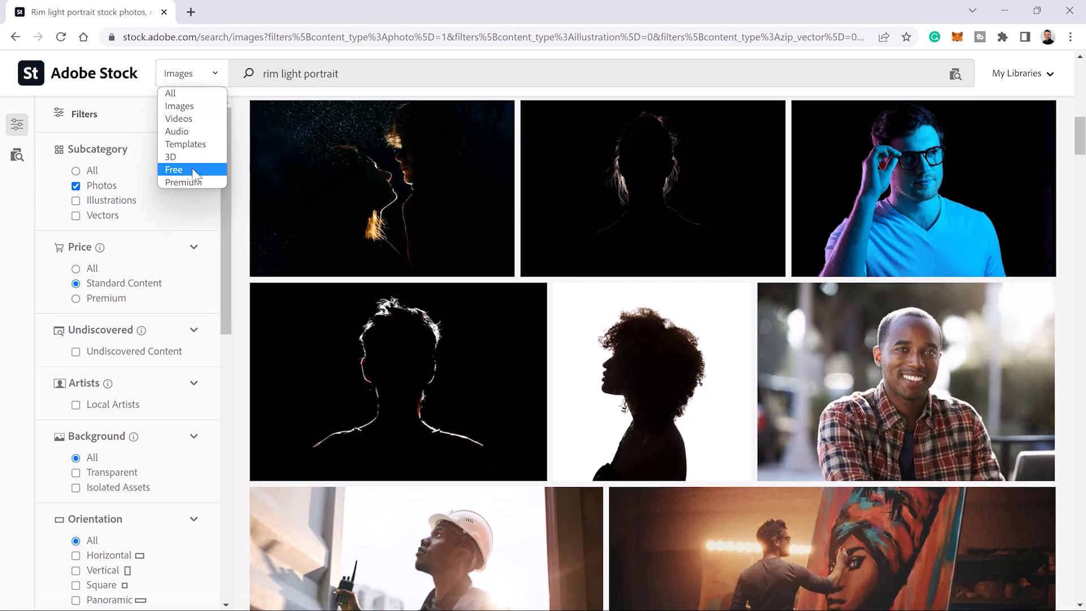
left_click(195, 171)
scroll(518, 218, "down", 5)
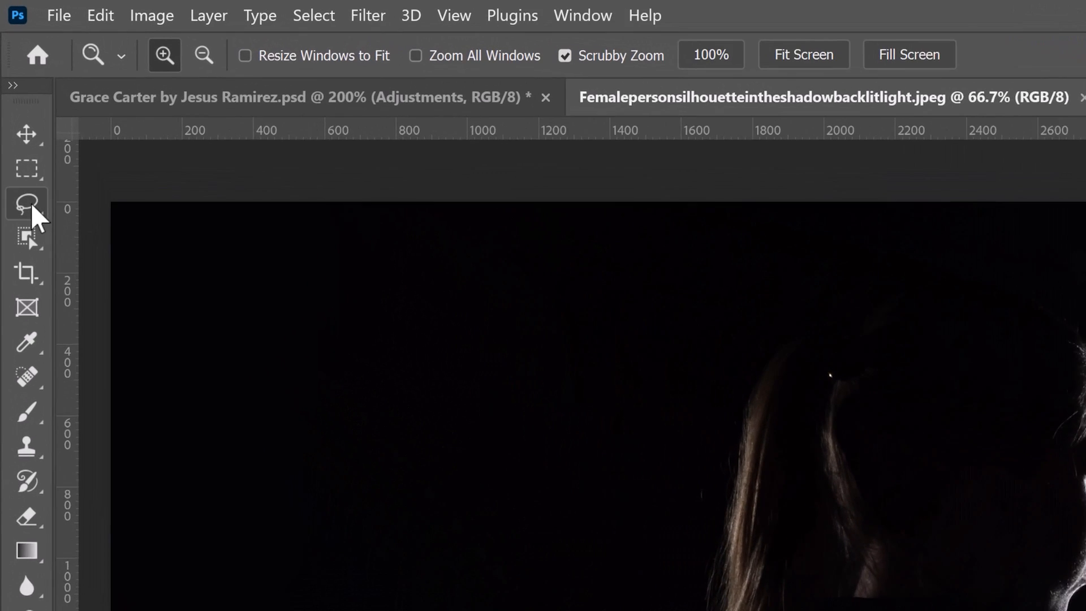
left_click(15, 106)
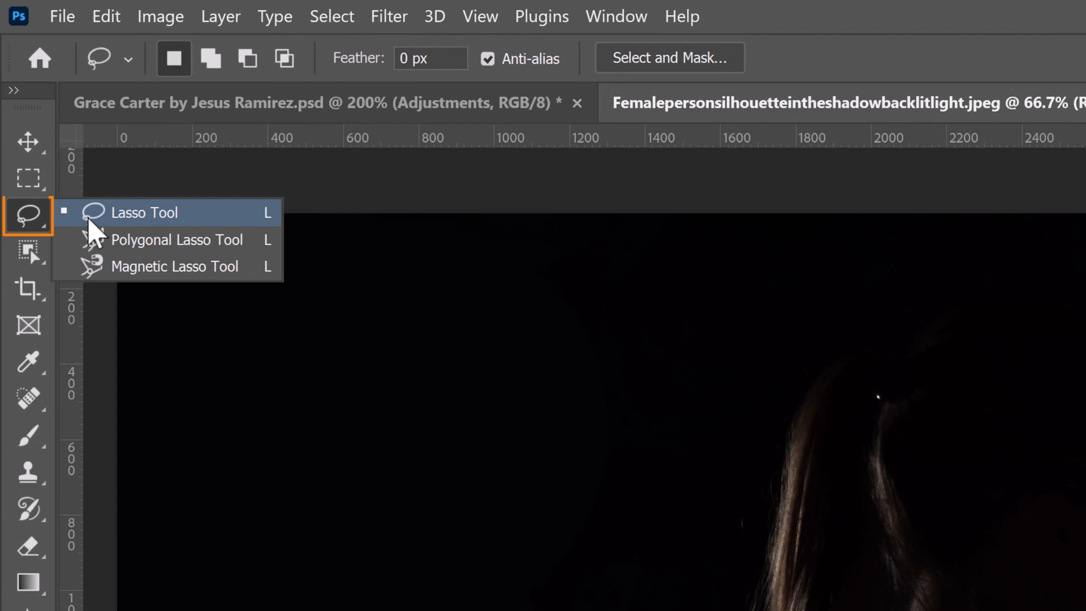
left_click(90, 221)
mouse_move(888, 308)
left_mouse_down()
mouse_move(865, 509)
mouse_move(868, 593)
left_mouse_up()
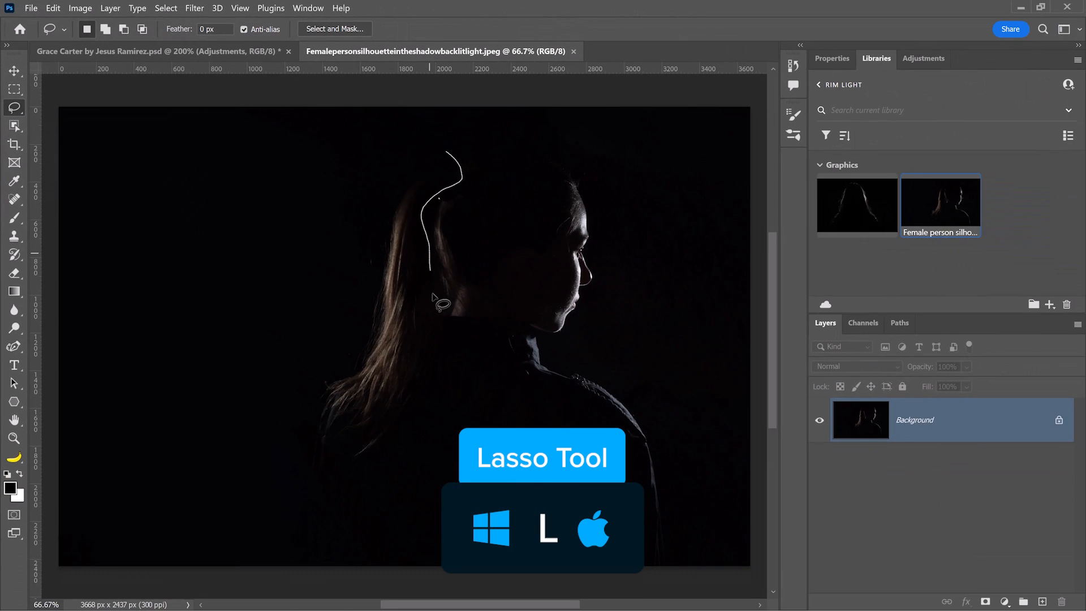
mouse_move(440, 406)
left_mouse_down()
mouse_move(405, 441)
mouse_move(352, 464)
left_mouse_up()
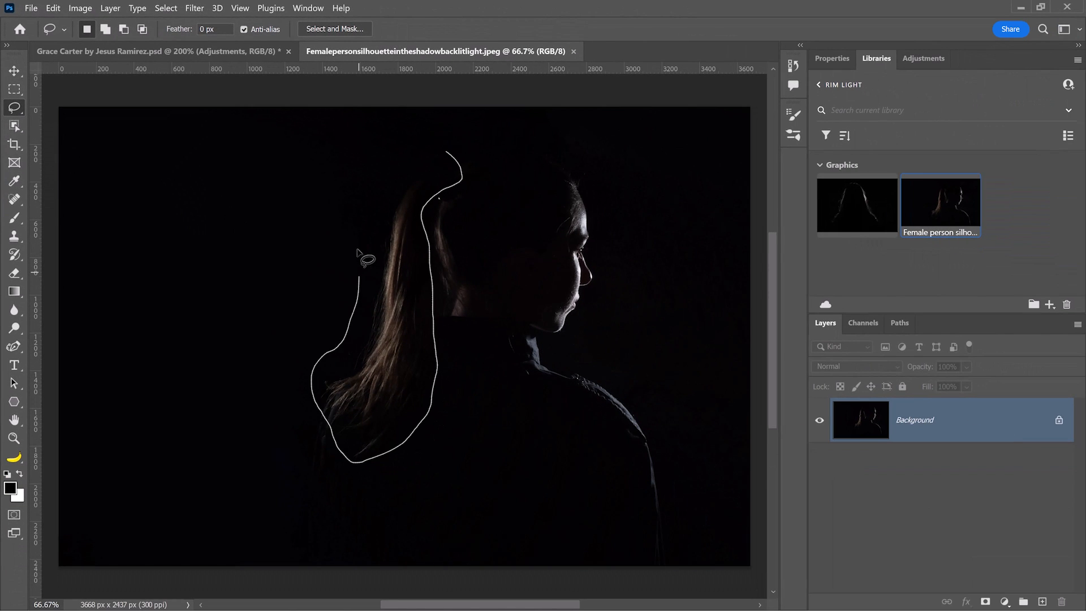
left_click_drag(358, 249, 426, 136)
key("ctrl+c")
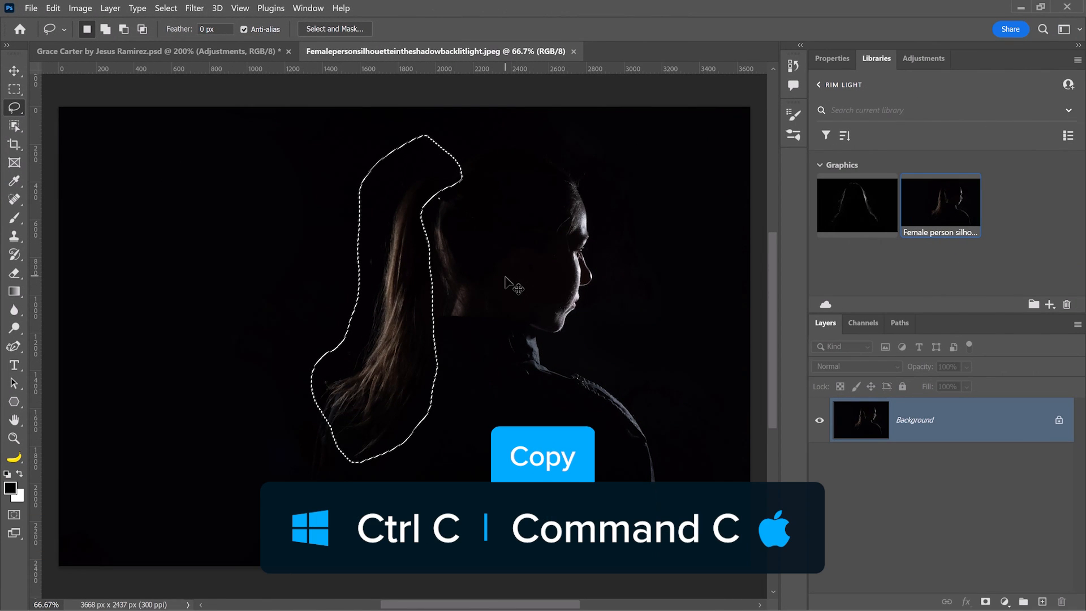
left_click(213, 52)
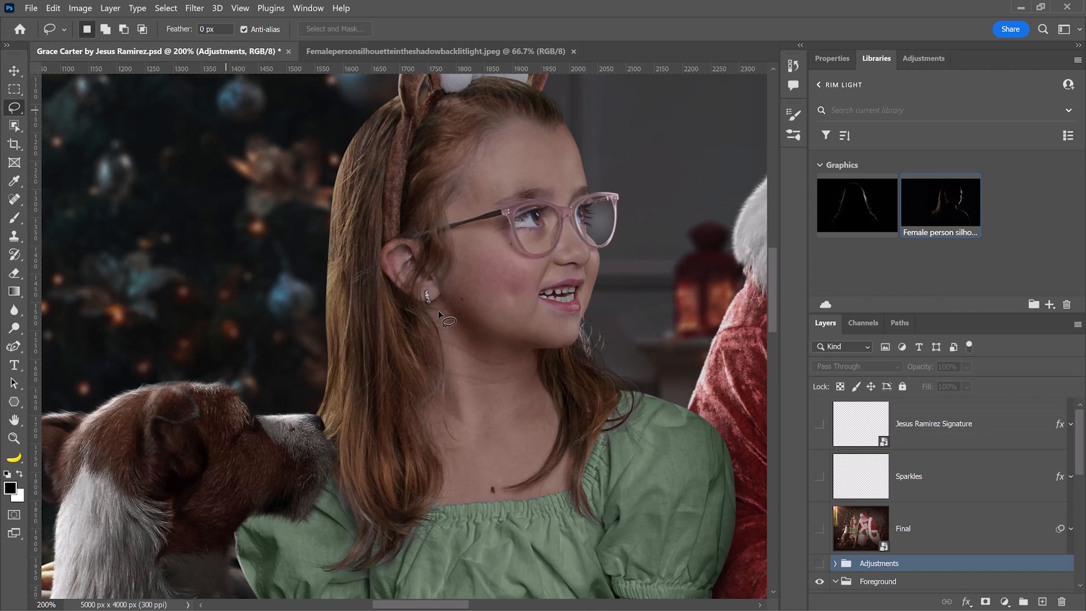
Paste the ponytail as a new layer and start Free Transform with the reference point shown.
key("ctrl+v")
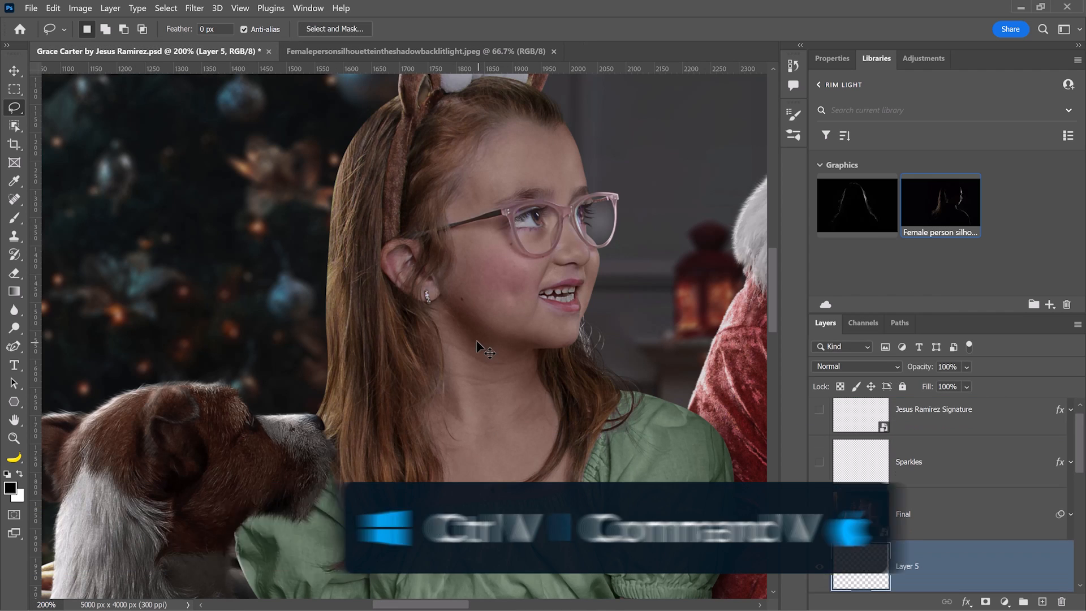
scroll(477, 342, "down", 5)
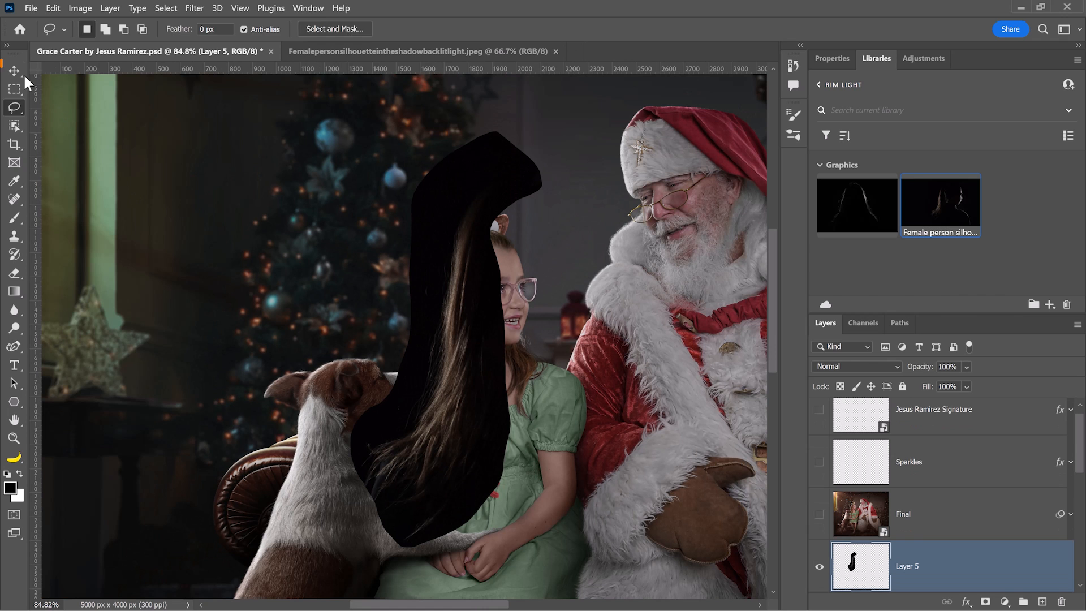
left_click(22, 71)
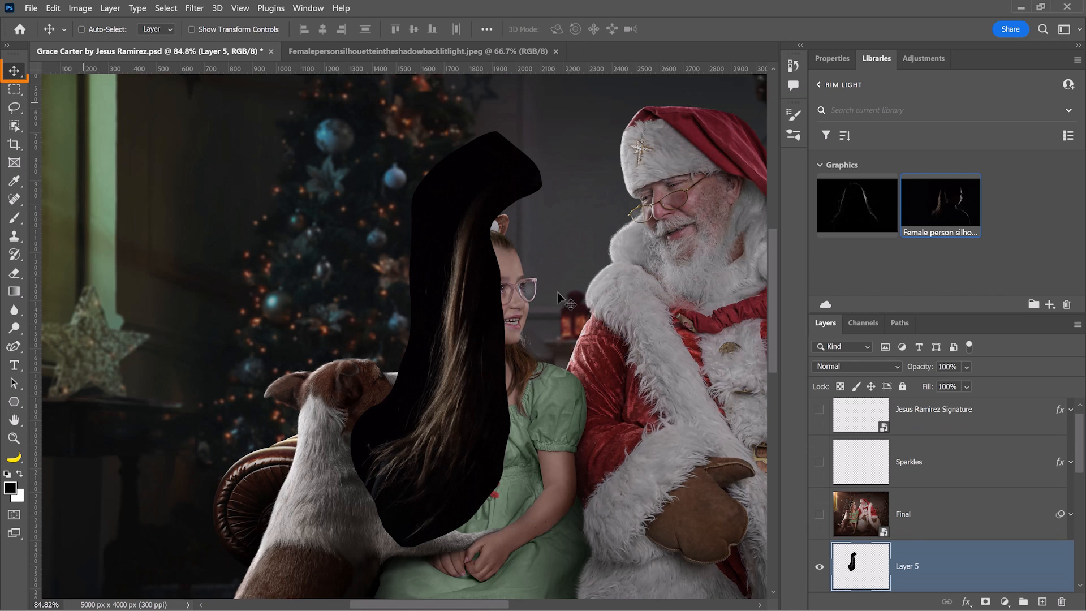
key("ctrl+t")
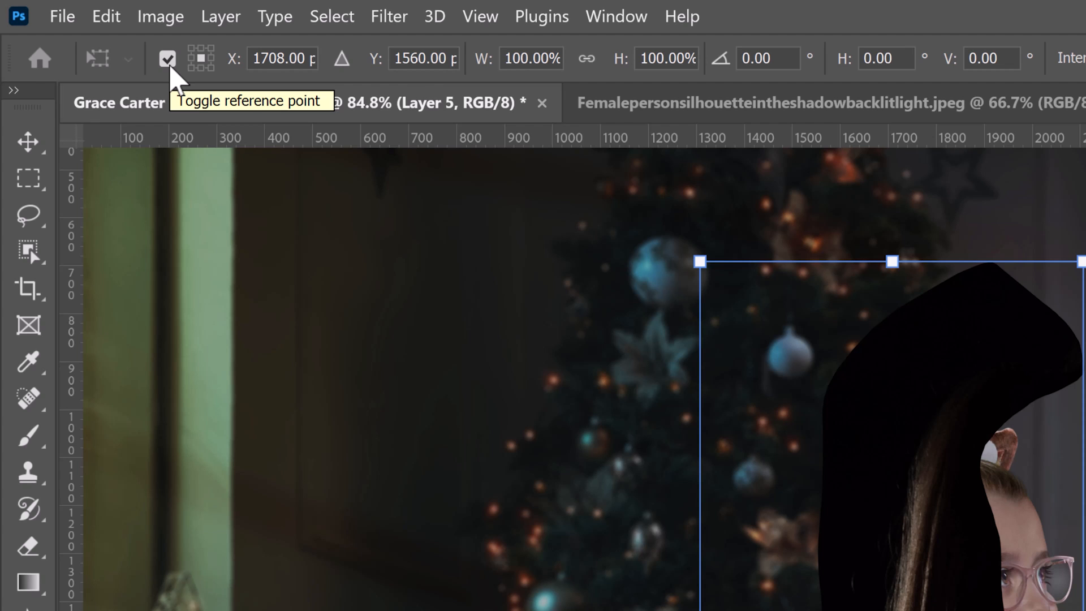
left_click(170, 67)
left_click(170, 66)
left_click(171, 67)
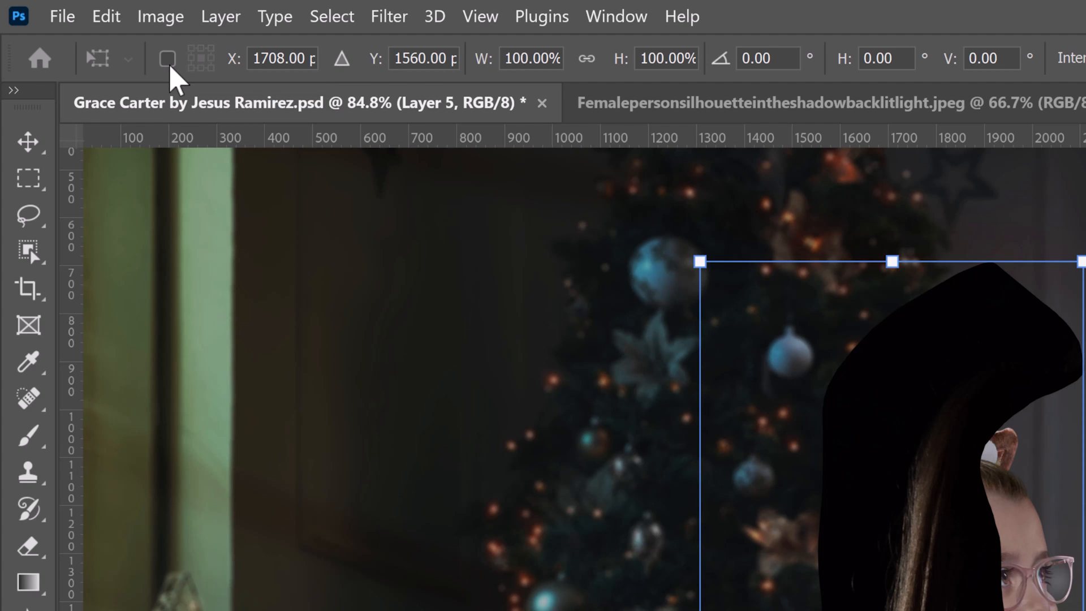
left_click(170, 66)
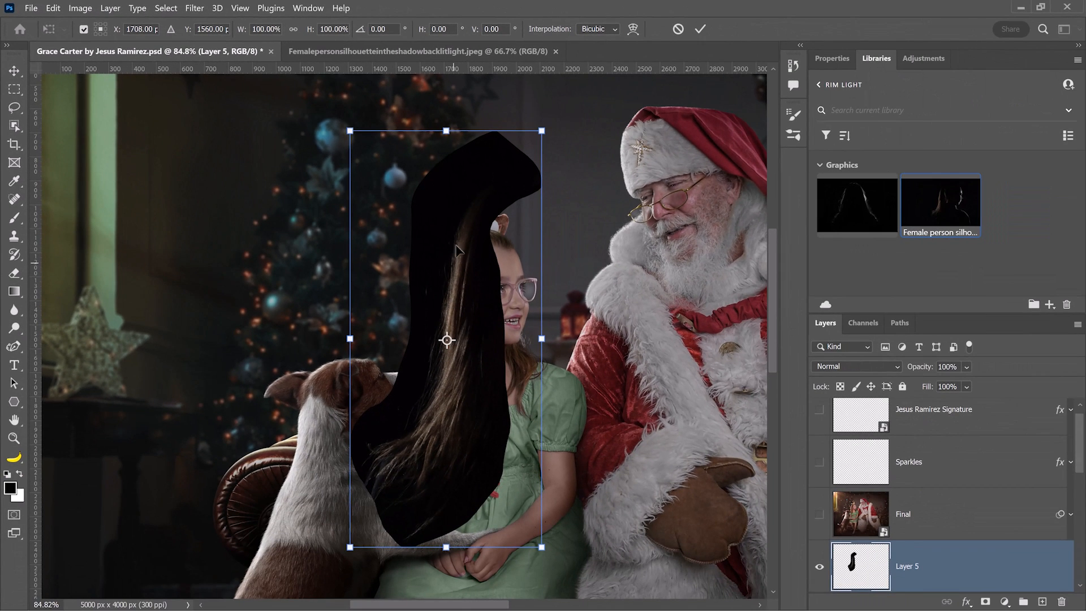
Scale the hair layer to about 58%, rotate it upright and place it beside her head.
left_click_drag(447, 339, 477, 207)
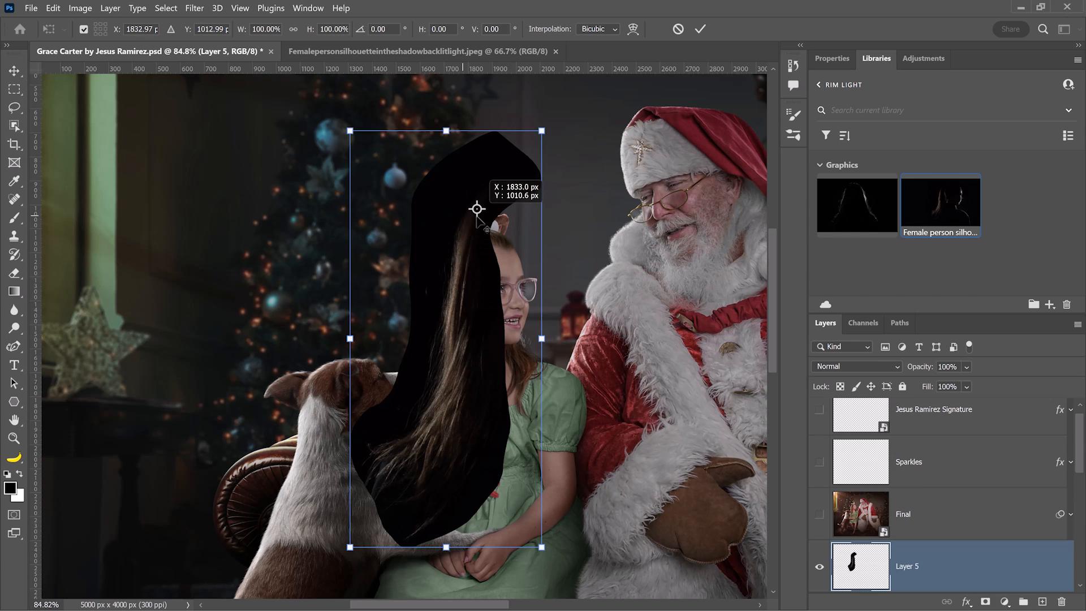
left_click_drag(564, 295, 501, 320)
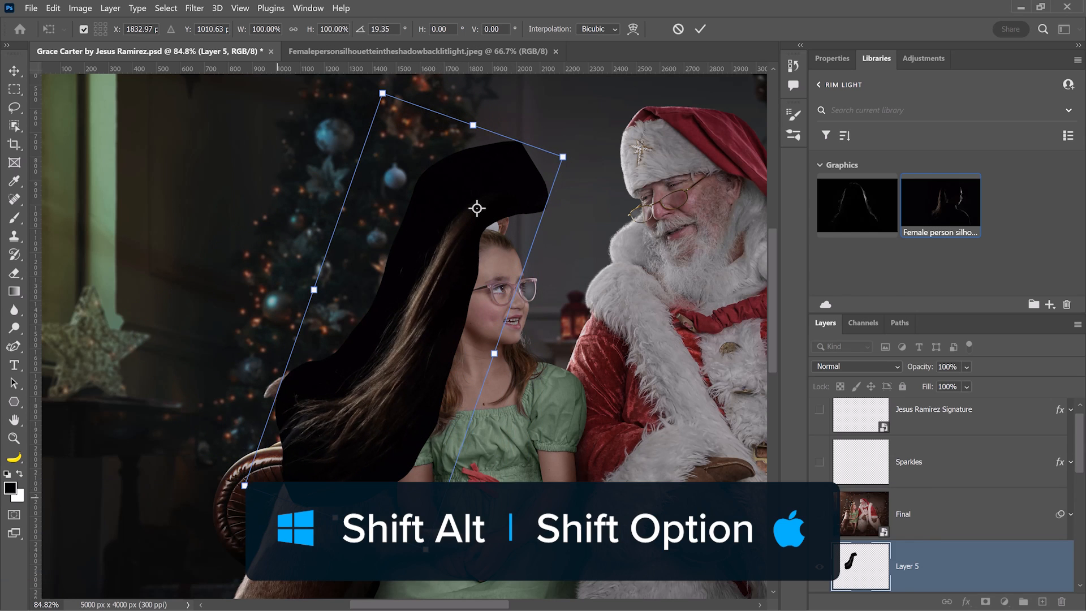
left_click_drag(245, 485, 369, 376)
left_click_drag(453, 247, 350, 266)
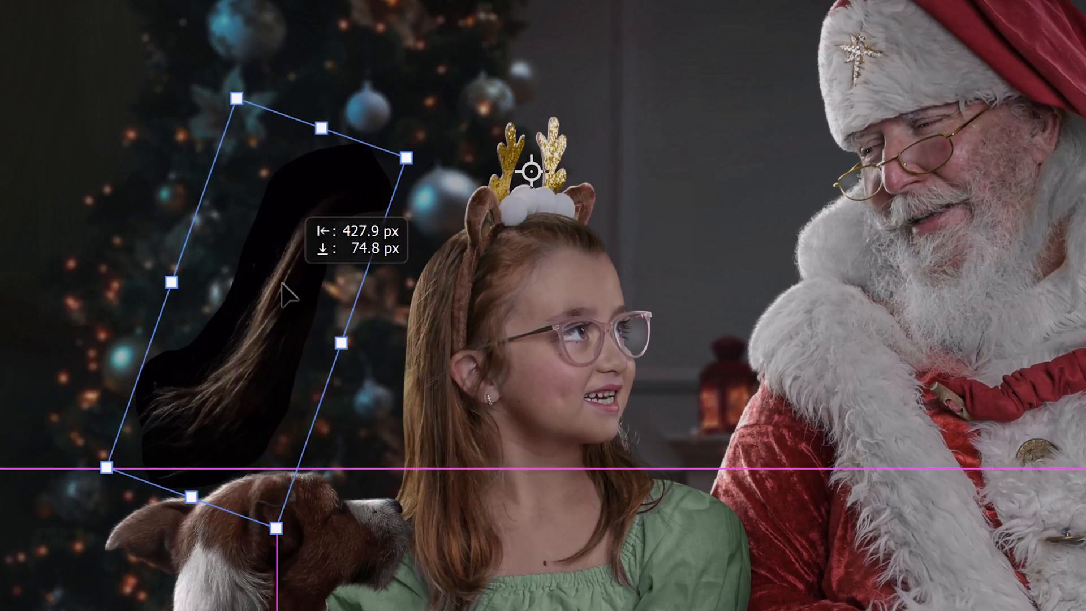
left_click_drag(288, 294, 435, 245)
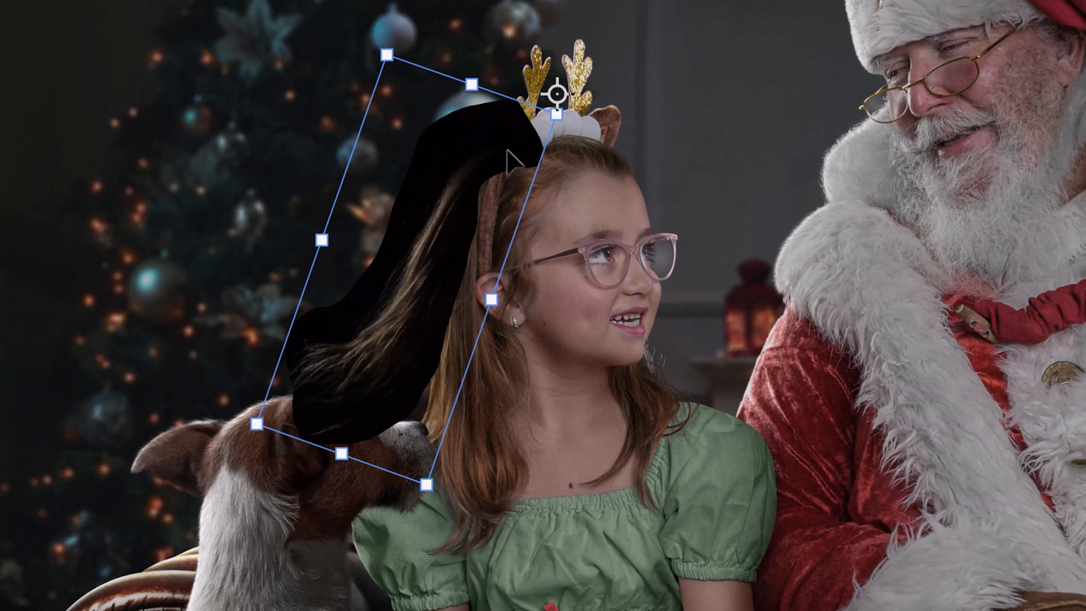
left_click_drag(559, 94, 500, 143)
left_click_drag(186, 400, 270, 504)
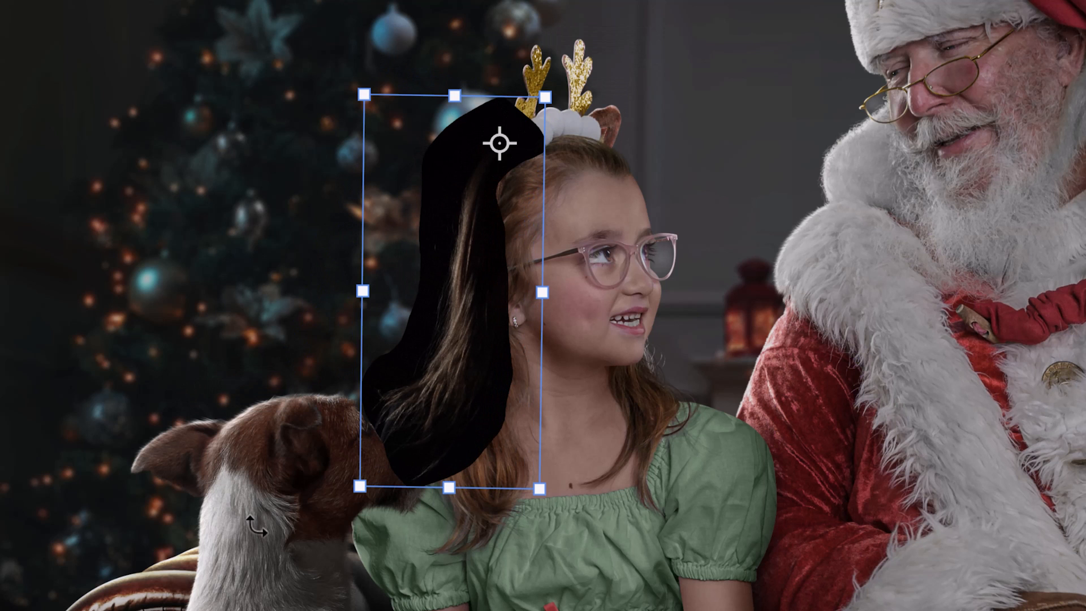
key("Return")
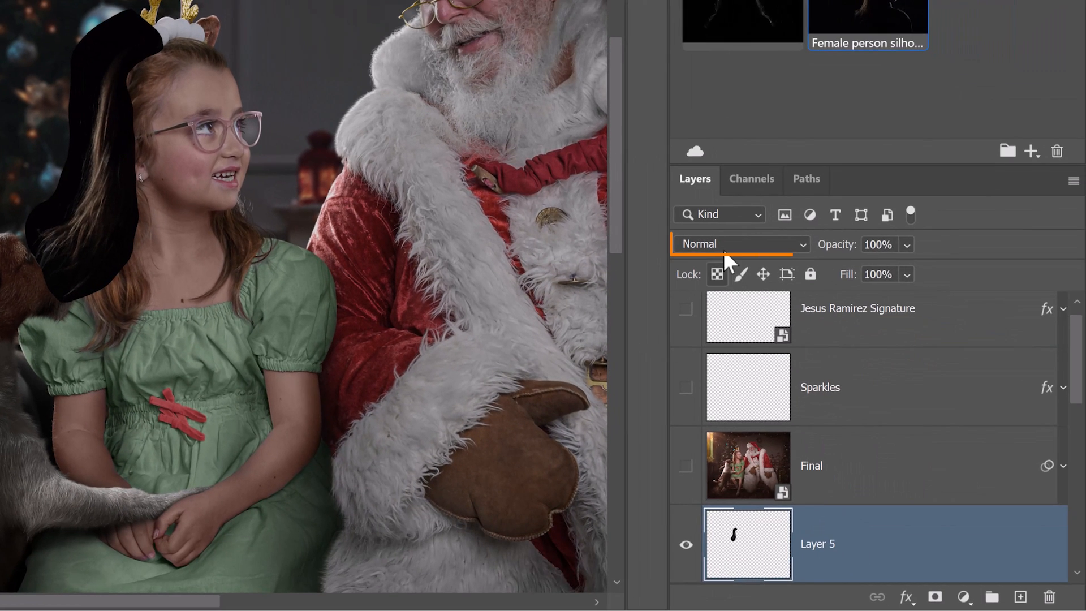
Set Layer 5's blend mode to Screen and compare it hidden and shown.
left_click(718, 243)
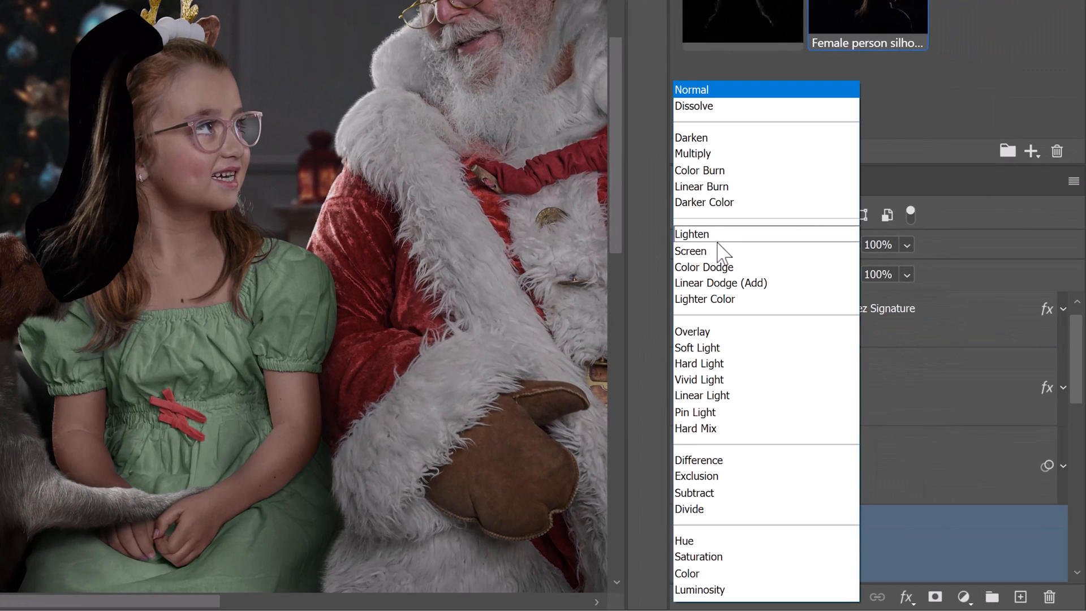
left_click(721, 252)
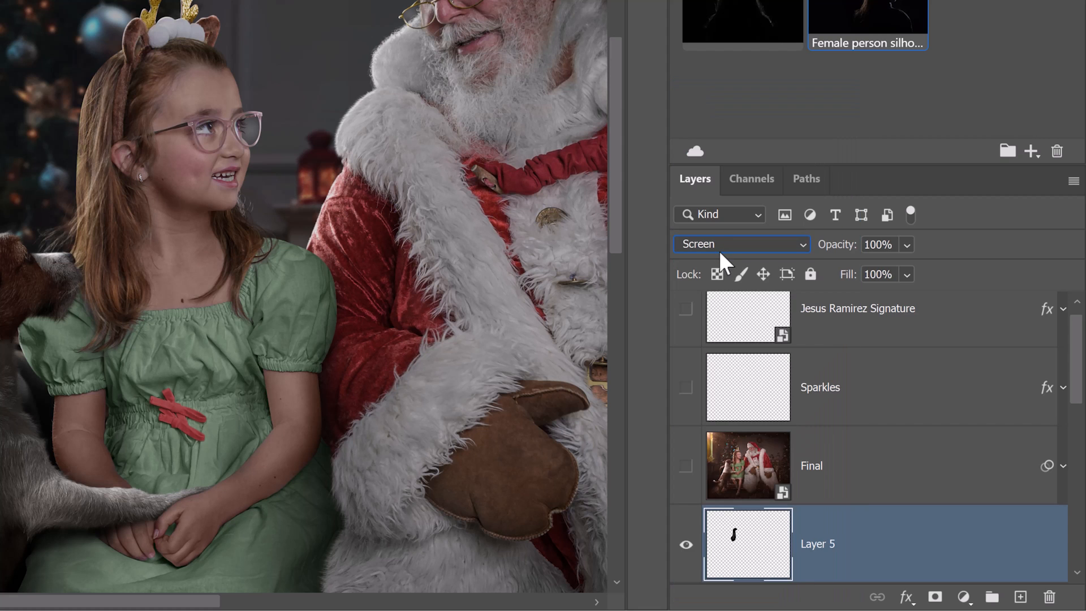
left_click(689, 555)
left_click(689, 555)
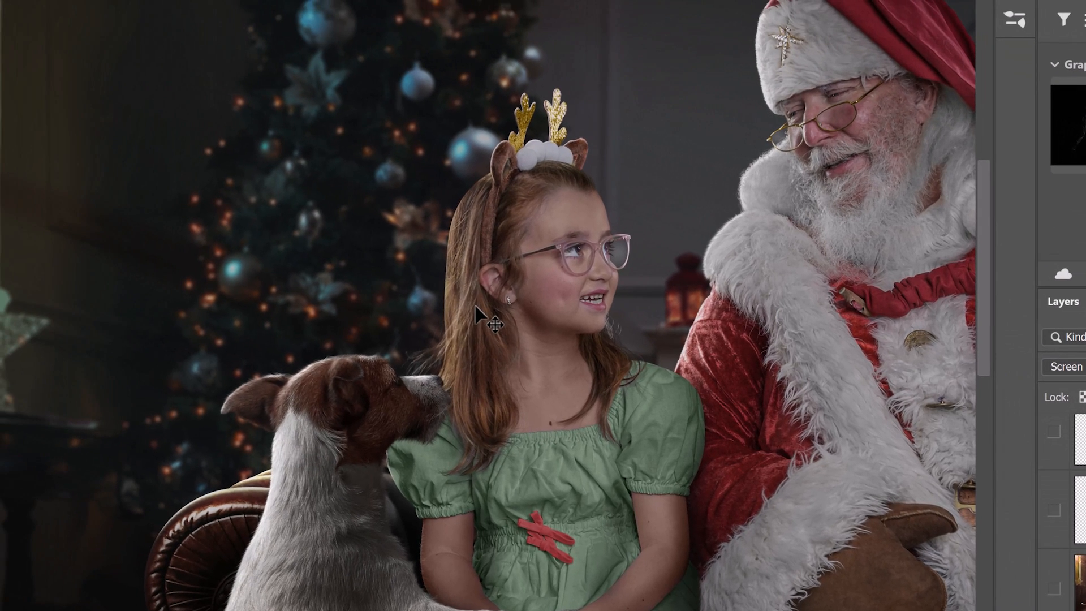
Nudge the rim-light hair into alignment with her hair and enter Free Transform.
left_click_drag(373, 272, 358, 273)
left_click_drag(460, 304, 456, 304)
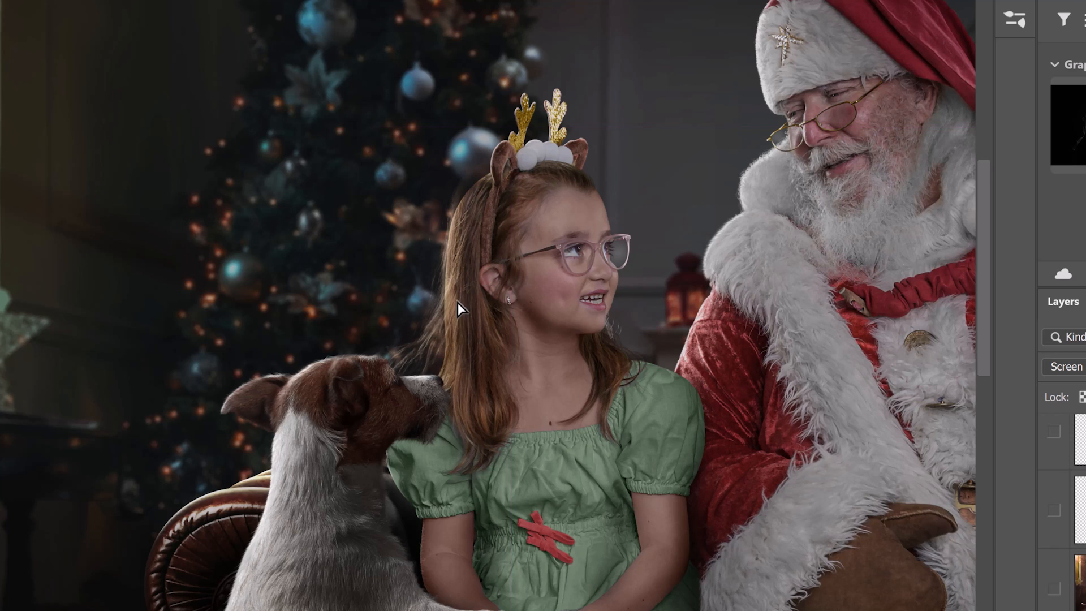
scroll(457, 303, "up", 2)
scroll(456, 298, "up", 2)
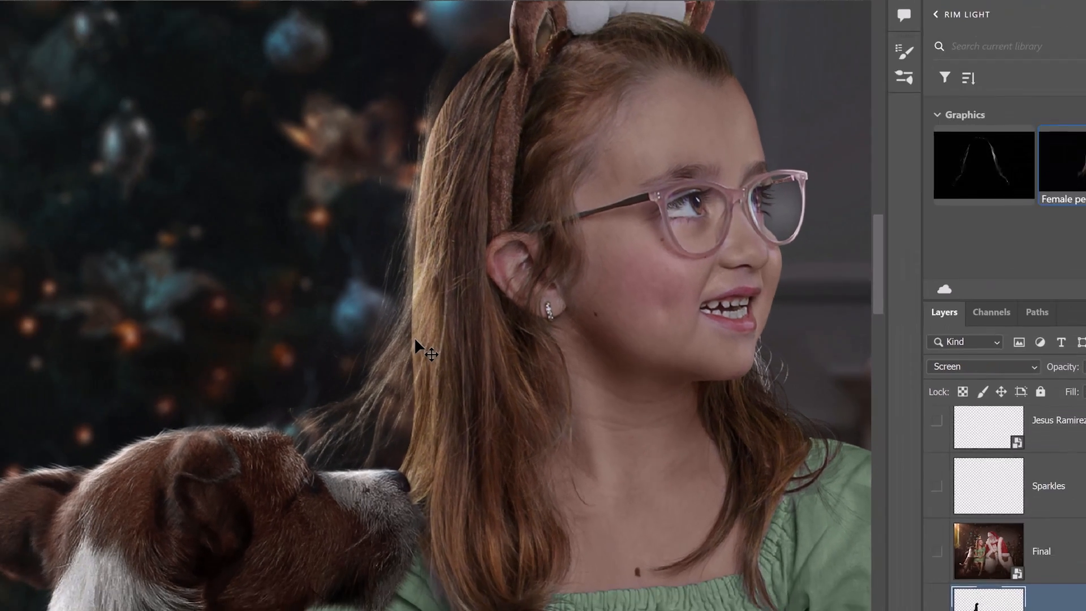
key("ctrl+t")
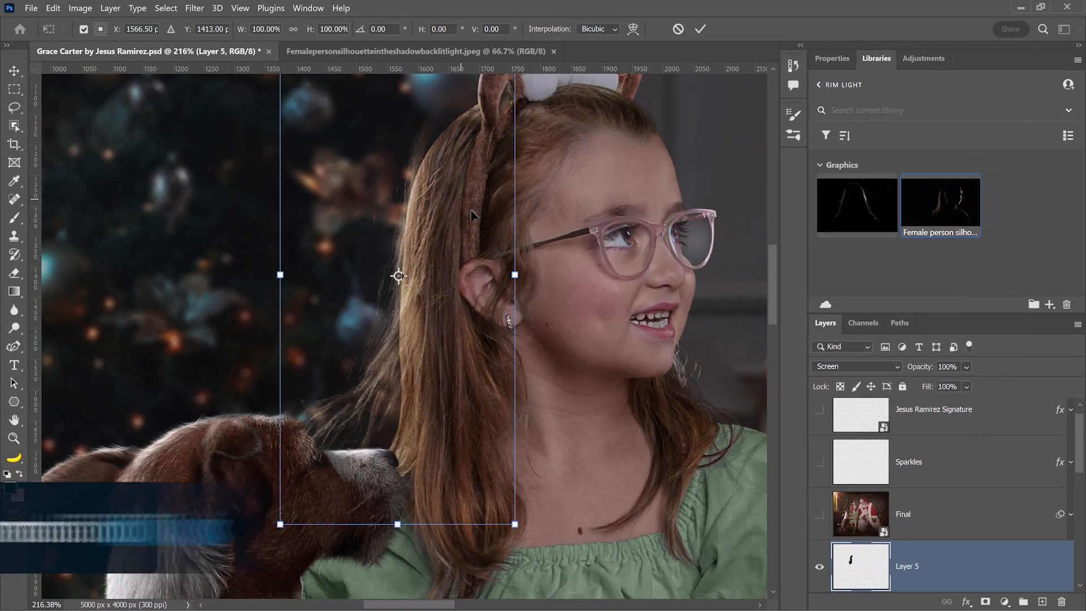
Move the pivot to the crown of the head and rotate the rim light about 3.3°.
key("space")
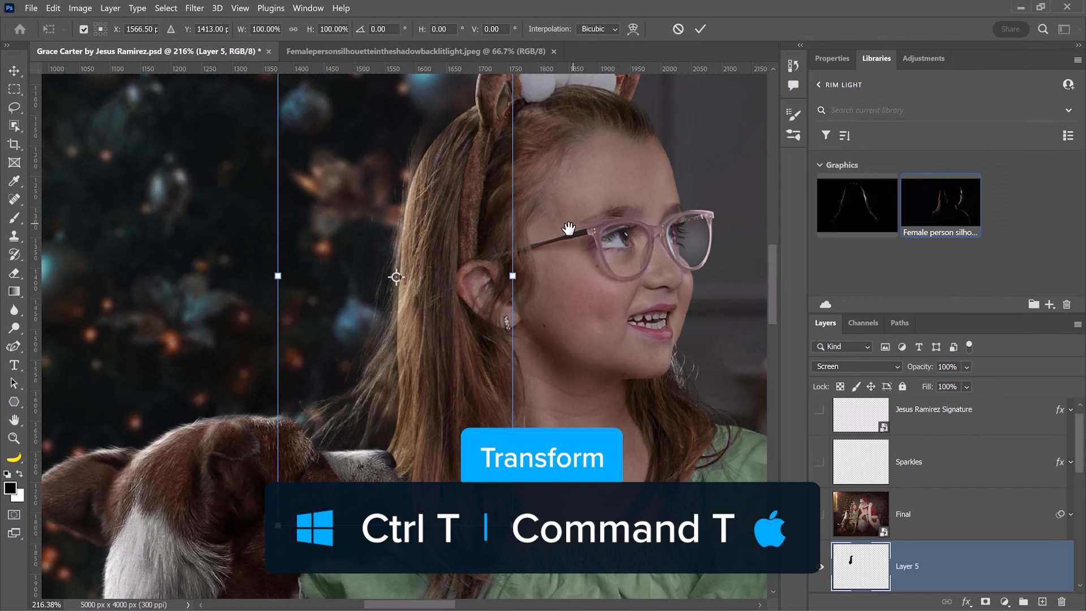
left_click_drag(573, 229, 560, 256)
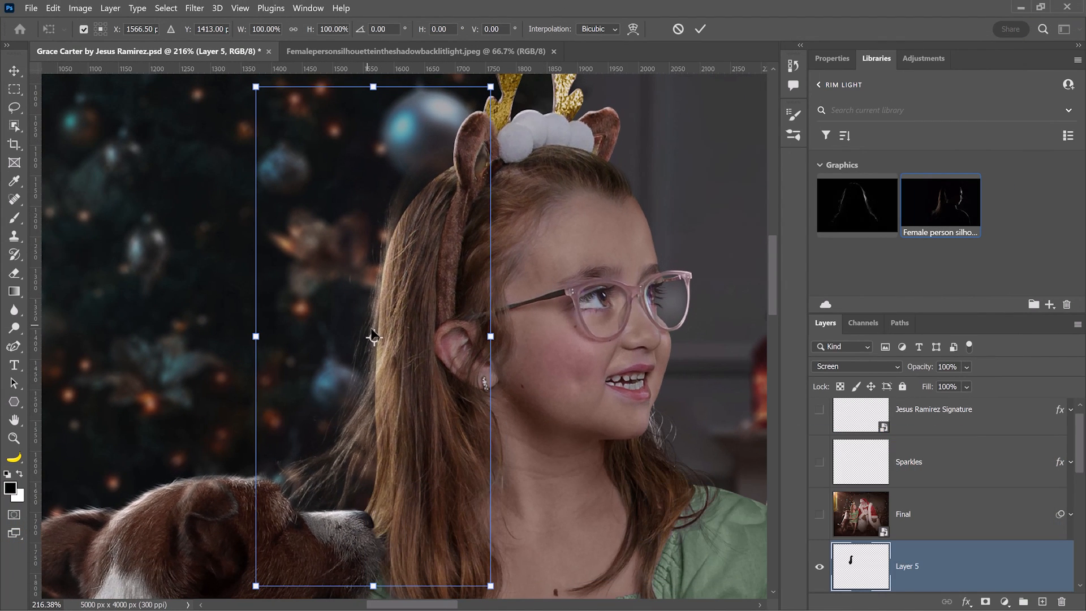
left_click_drag(374, 339, 446, 173)
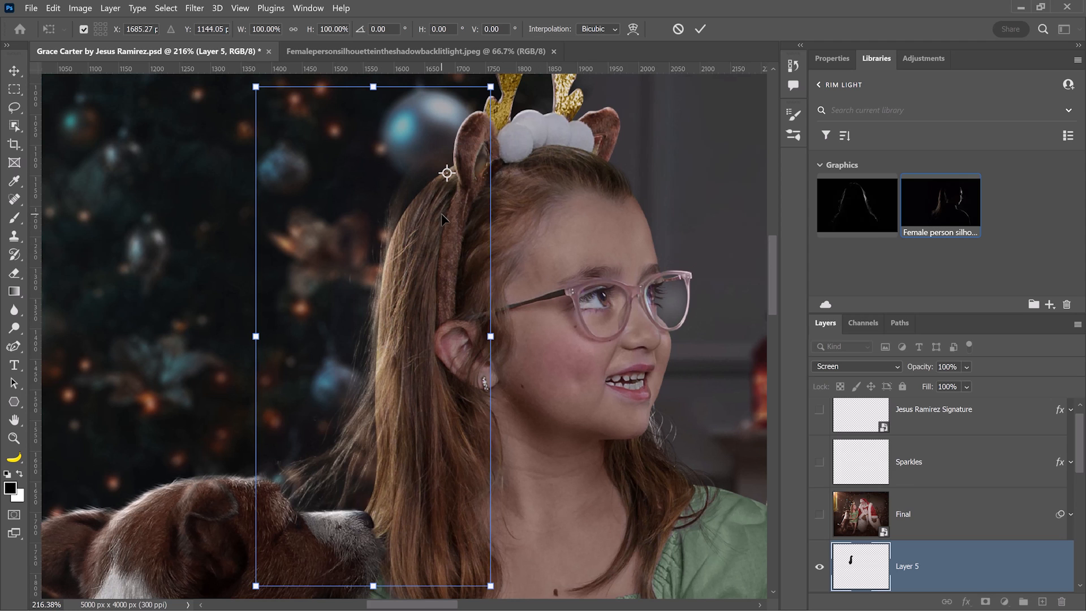
left_click_drag(442, 214, 454, 229)
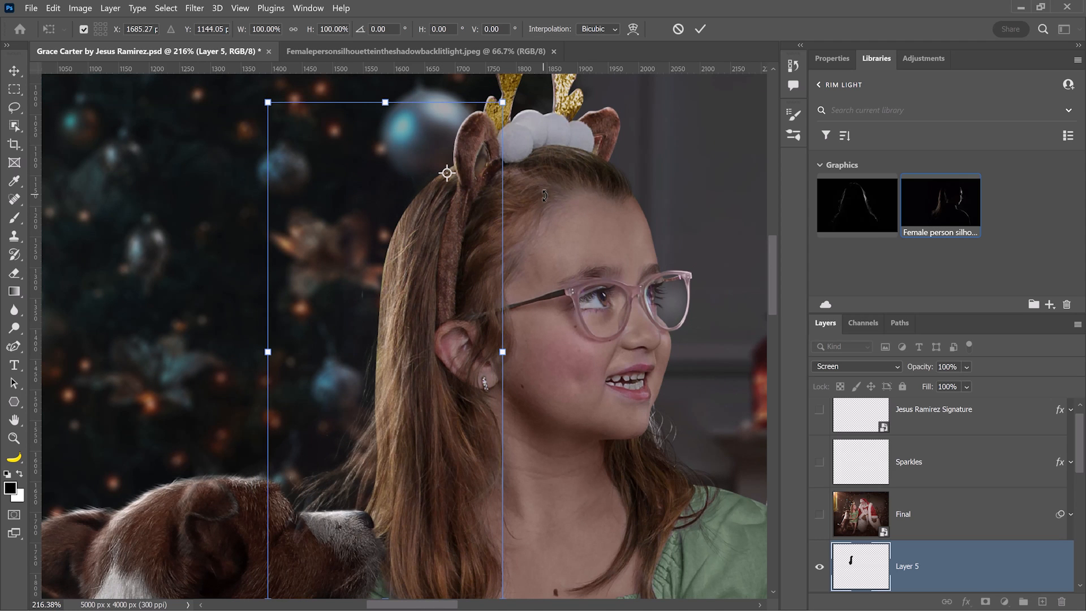
left_click_drag(544, 195, 548, 201)
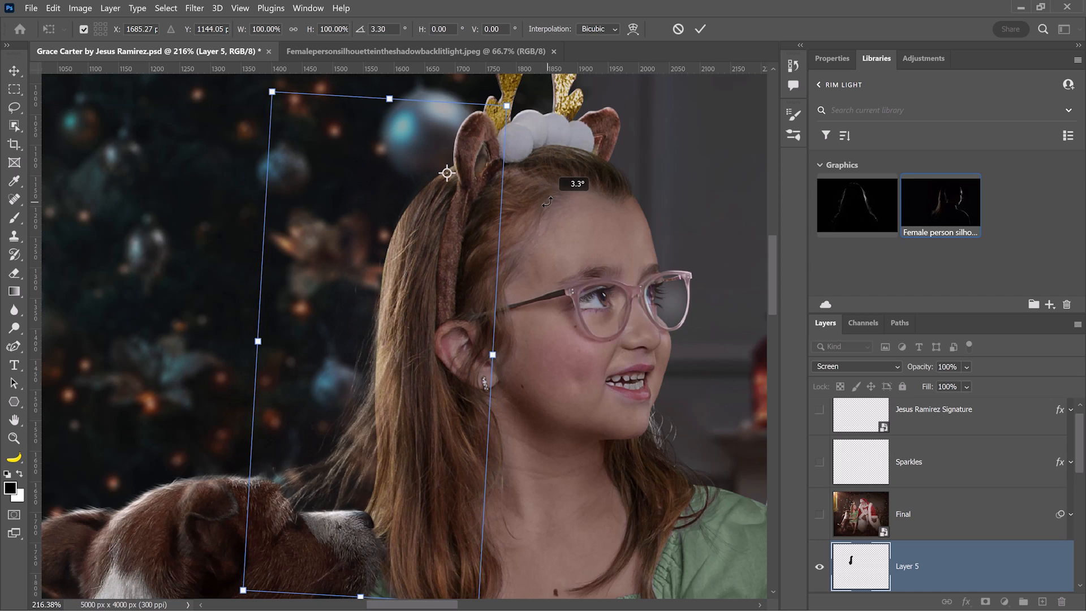
Warp the rim light to bend along the girl's hair and commit the transform.
right_click(377, 274)
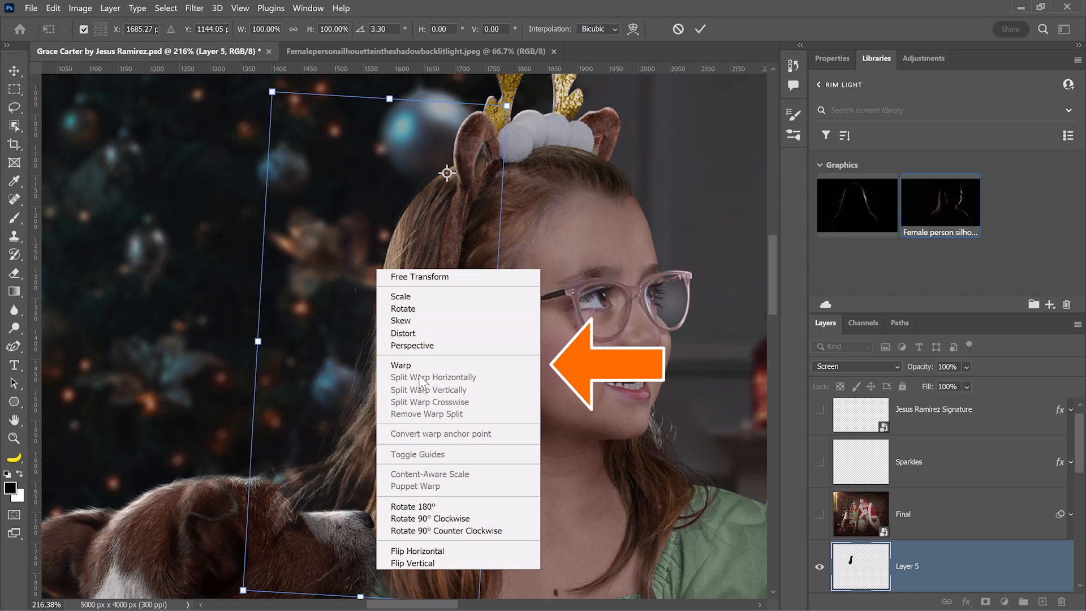
left_click(404, 365)
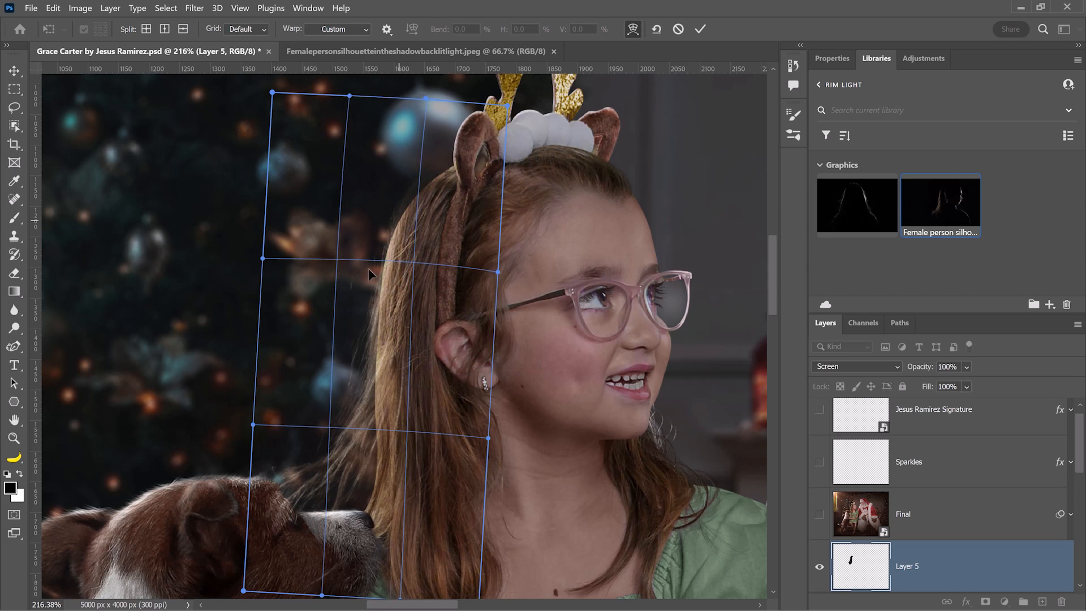
mouse_move(313, 430)
left_mouse_down()
mouse_move(331, 459)
mouse_move(324, 447)
left_mouse_up()
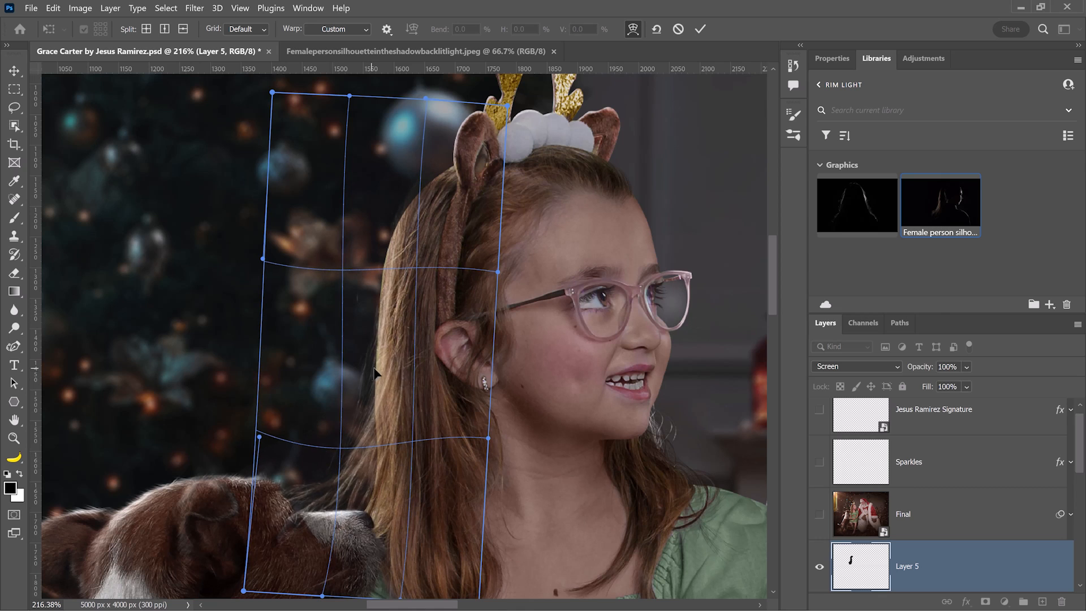
left_click_drag(377, 362, 380, 351)
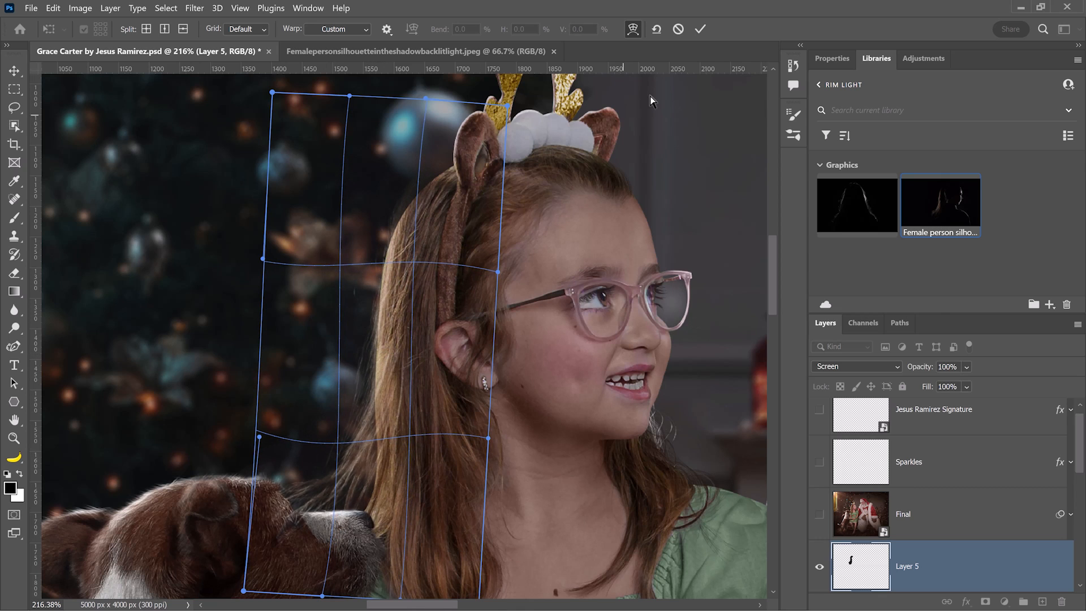
left_click(700, 29)
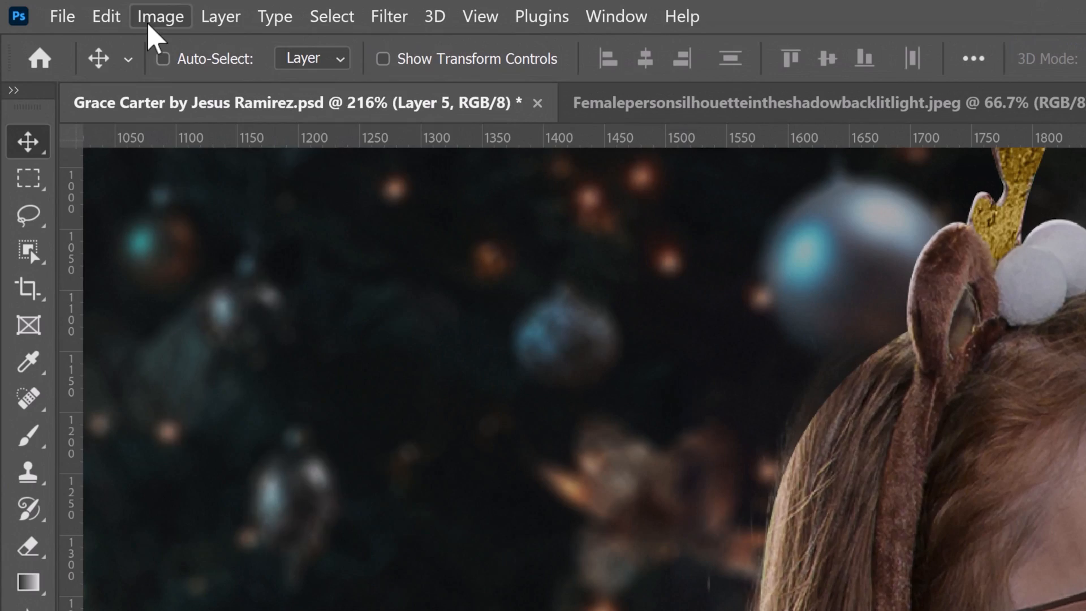
Apply Curves to Layer 5 with points near 21/36, 111/179 and 215/240.
left_click(77, 10)
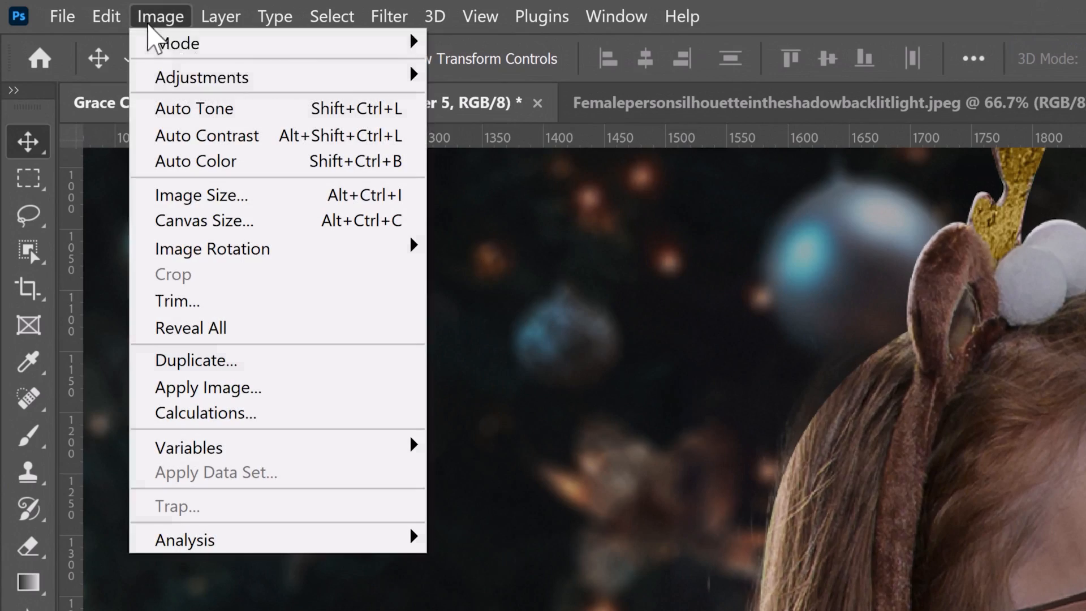
mouse_move(161, 79)
left_click(515, 134)
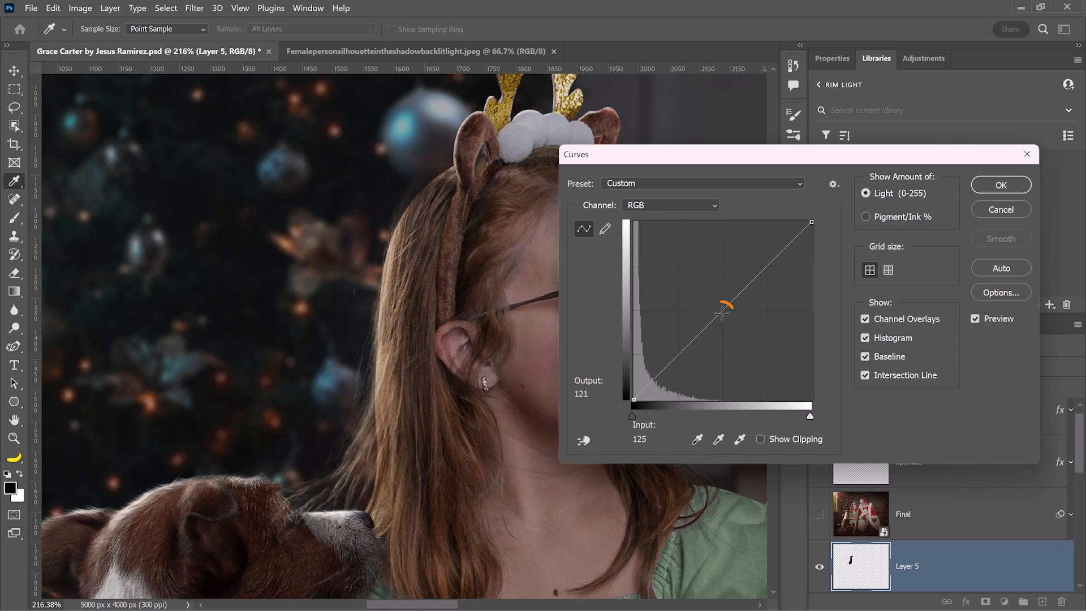
left_click_drag(721, 314, 705, 262)
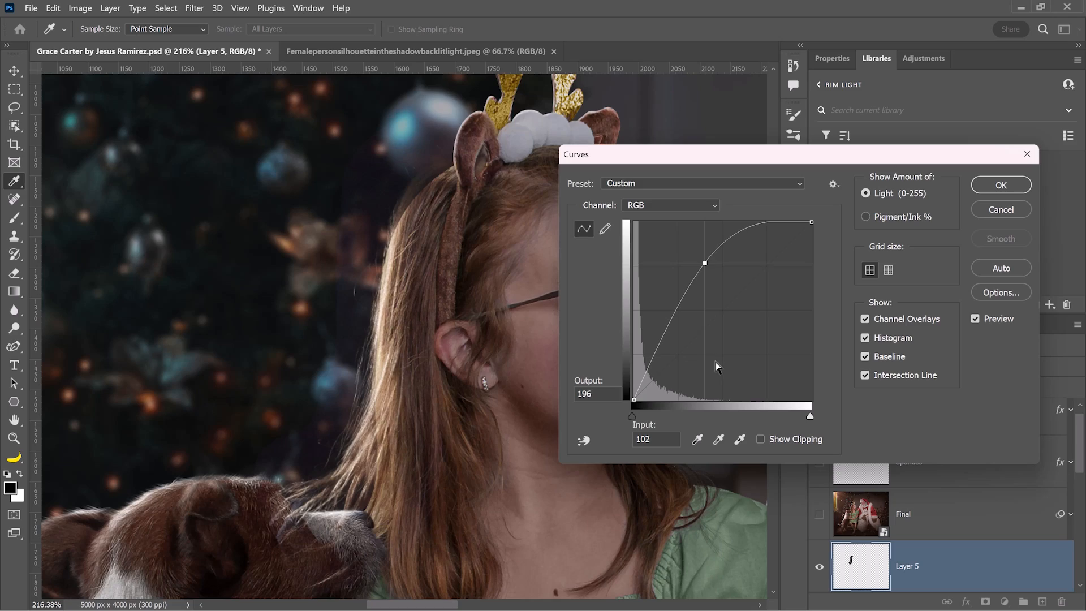
left_click_drag(704, 264, 738, 359)
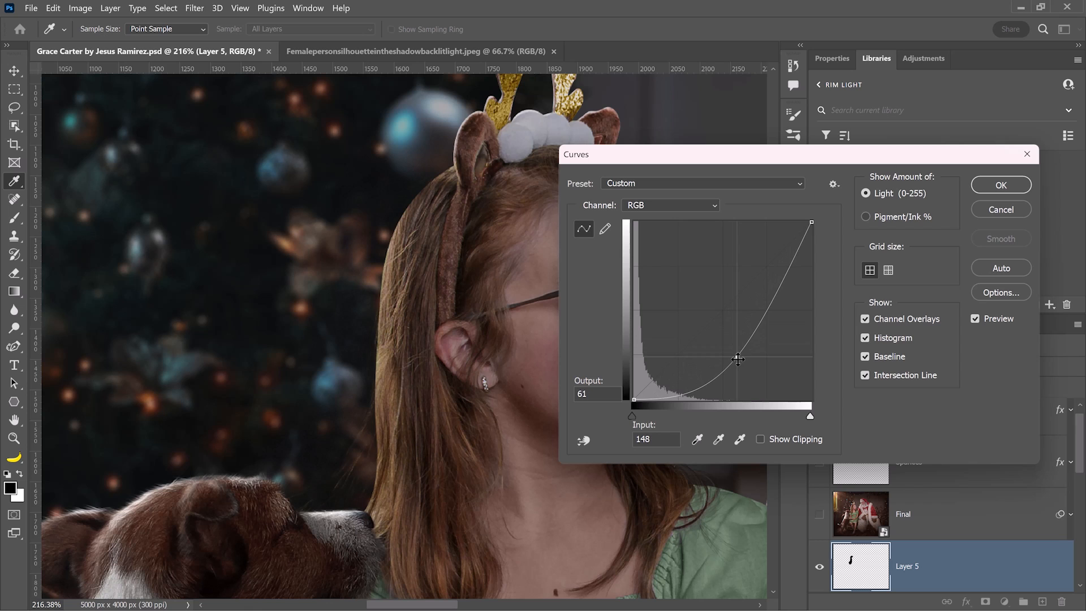
left_click_drag(738, 360, 714, 277)
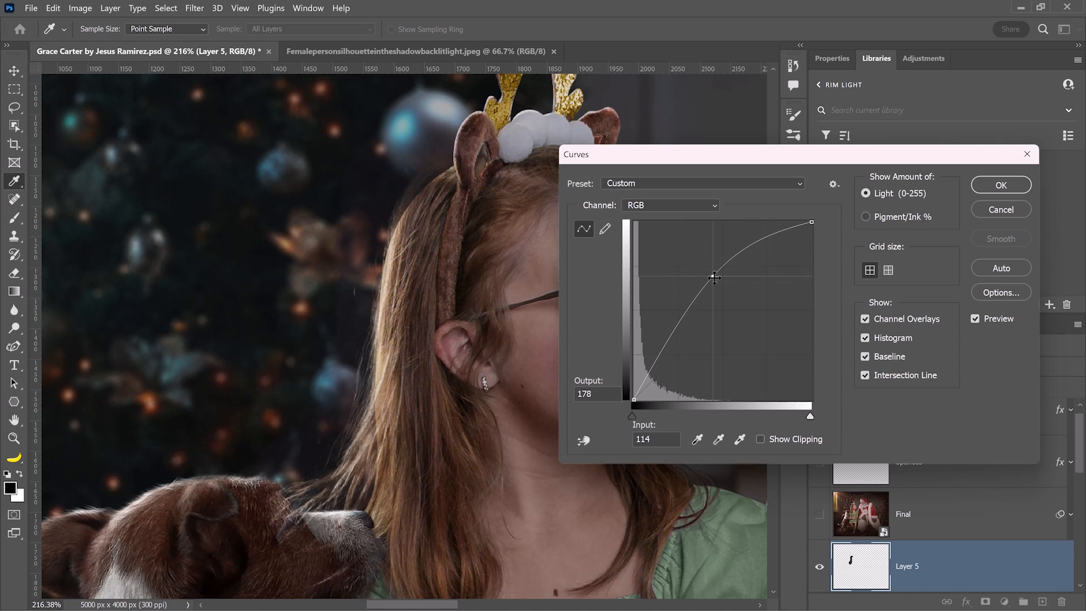
left_click(649, 375)
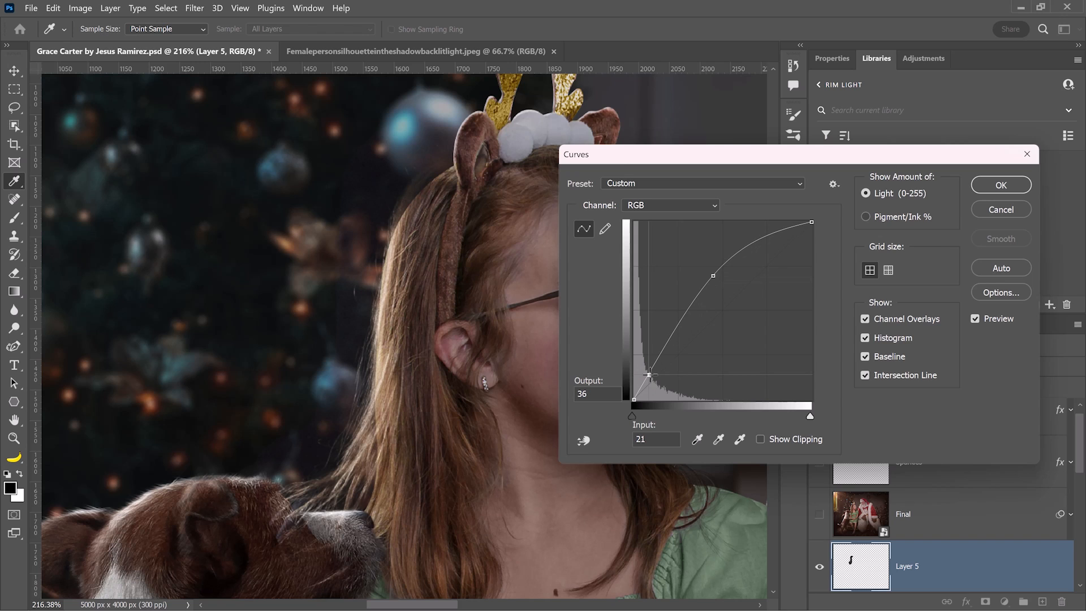
left_click_drag(786, 229, 784, 232)
mouse_move(716, 275)
left_mouse_down()
mouse_move(706, 266)
mouse_move(713, 277)
left_mouse_up()
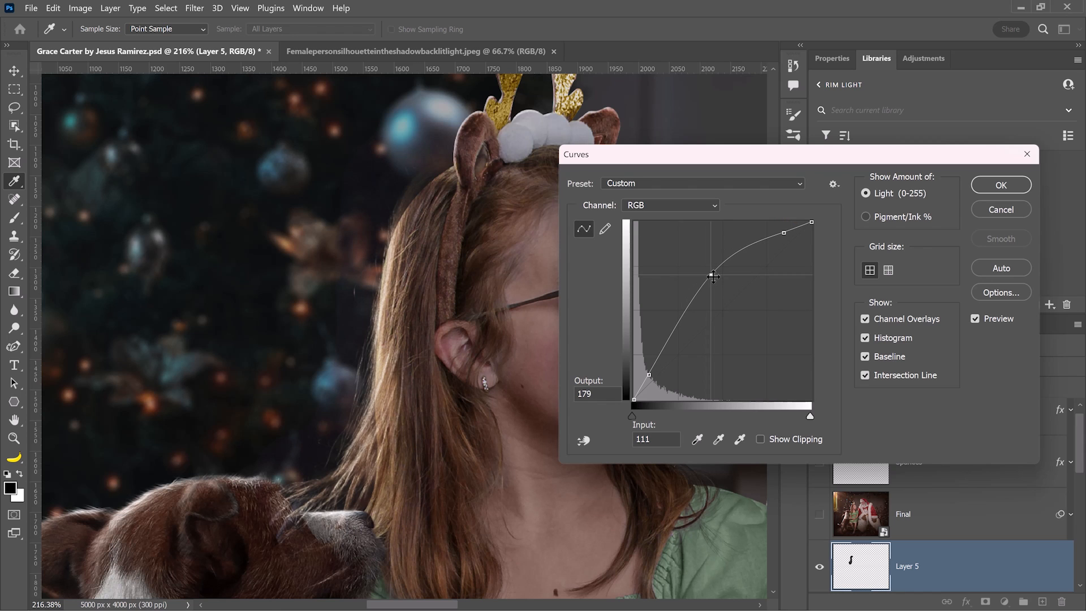
left_click(979, 192)
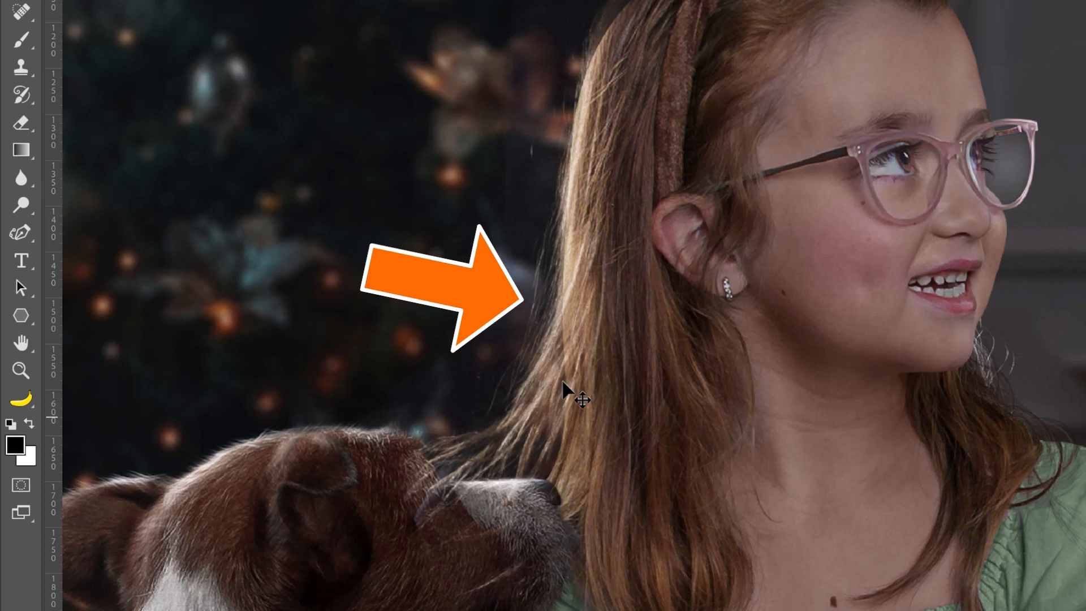
Duplicate Layer 5 into Layer 5 copy and select both rim-light layers together.
key("ctrl+j")
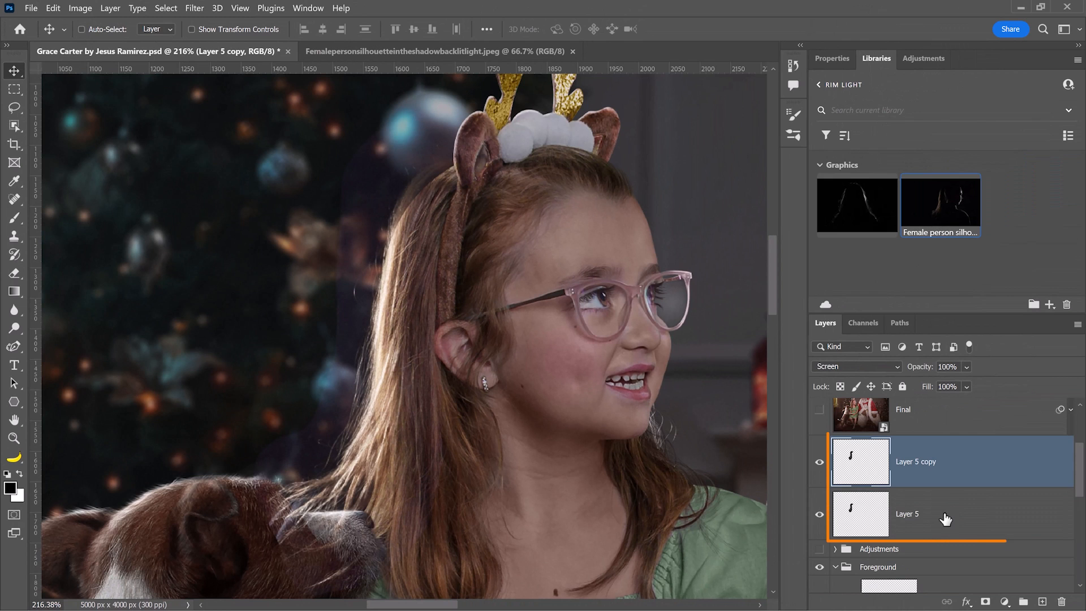
left_click(945, 519, "shift")
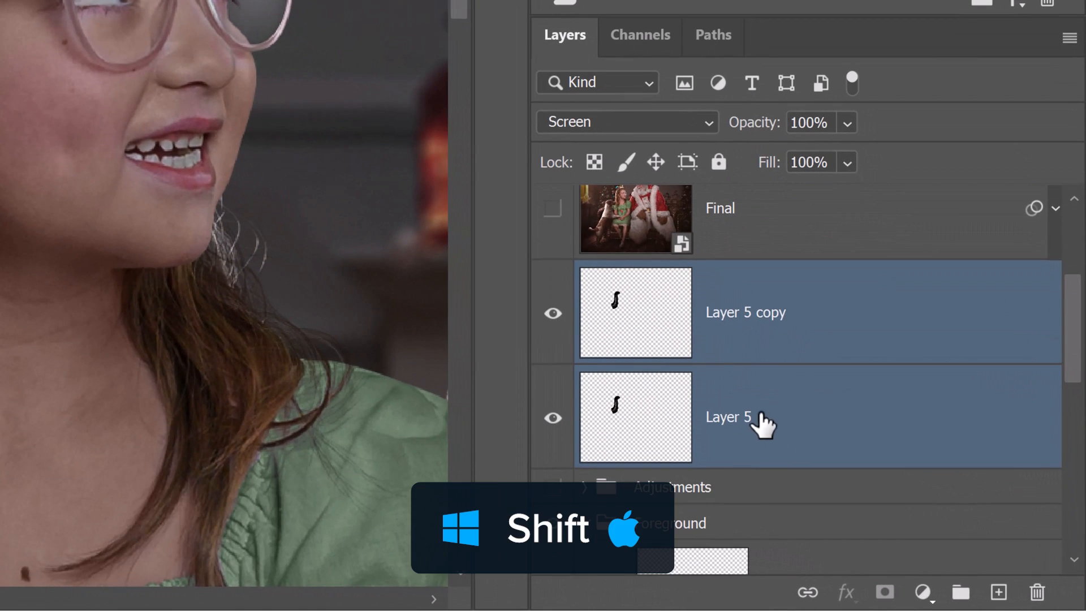
Group both rim-light layers into Group 1, add a mask, and brush black over the dog's snout.
key("ctrl+g")
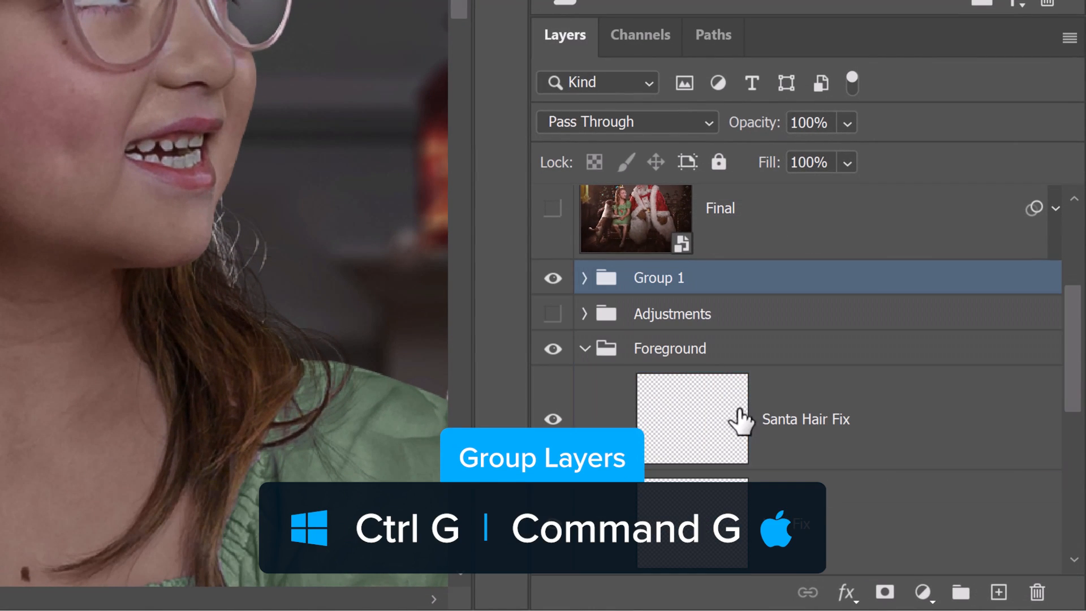
left_click(883, 592)
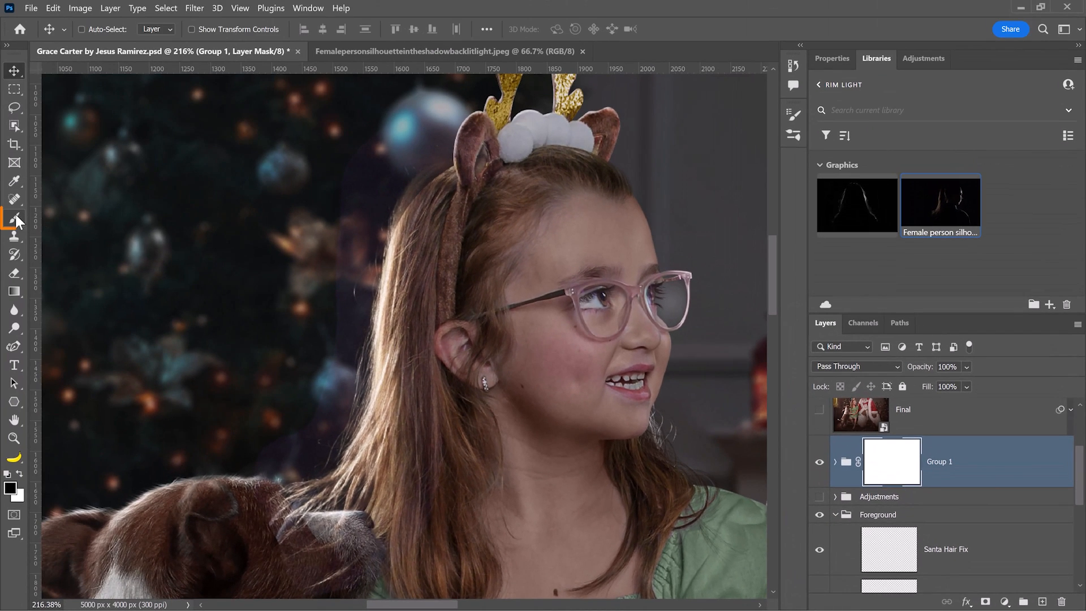
left_click(14, 217)
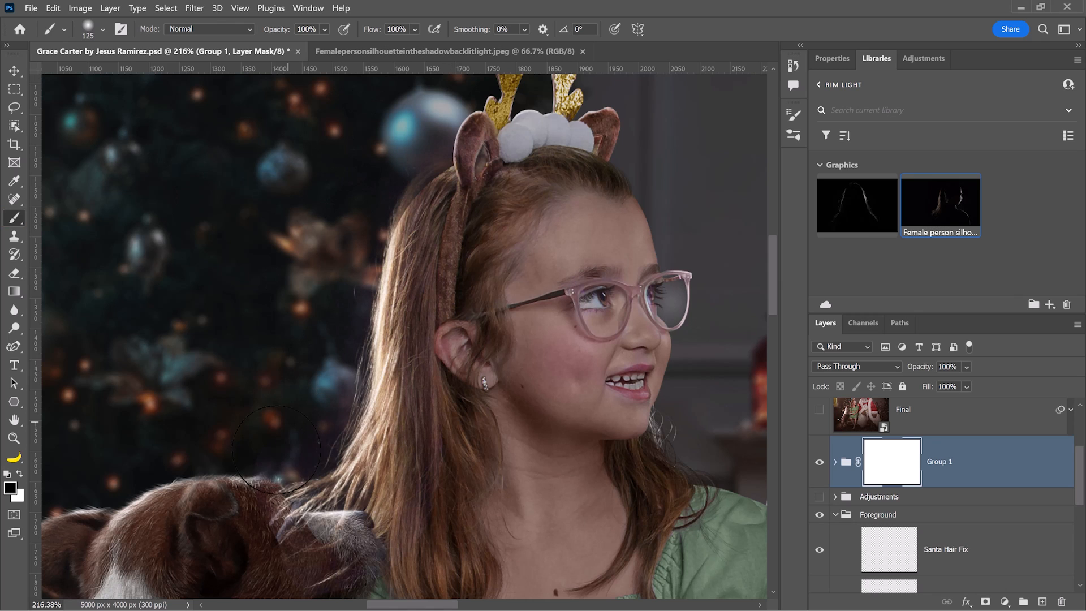
mouse_move(276, 449)
left_mouse_down()
mouse_move(308, 556)
mouse_move(339, 546)
mouse_move(317, 534)
mouse_move(328, 529)
mouse_move(277, 534)
mouse_move(245, 513)
mouse_move(309, 526)
left_mouse_up()
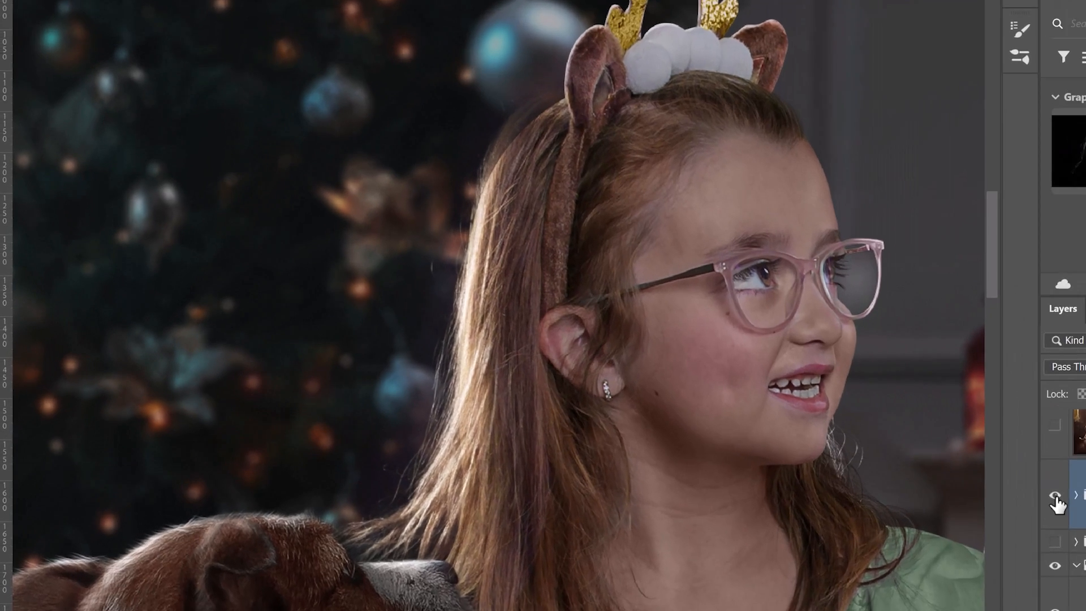
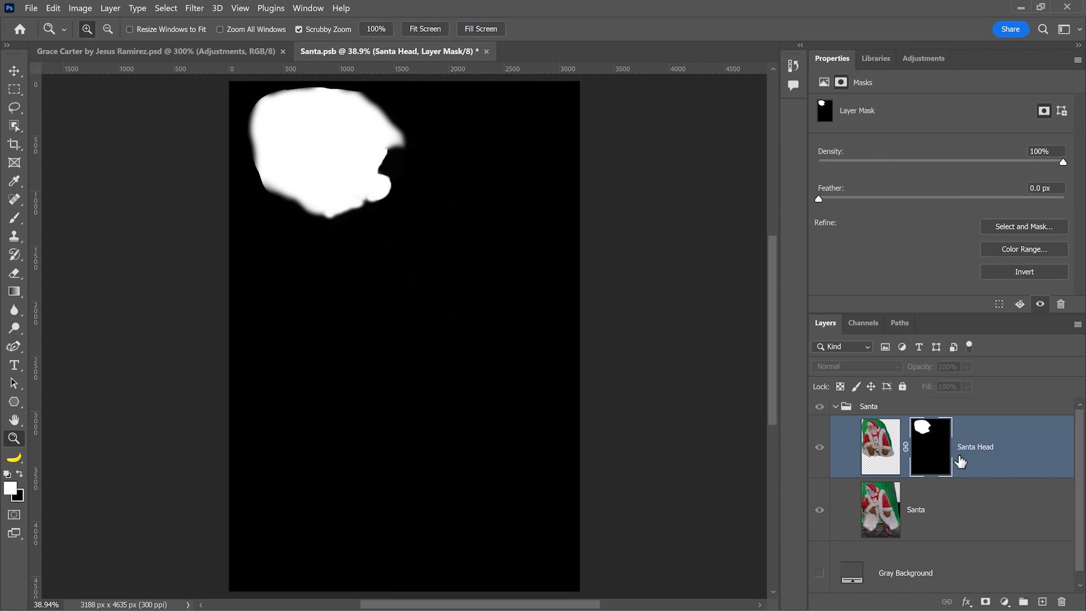
Leave the Santa Head mask view and show the full composite again.
left_click(934, 459, "alt")
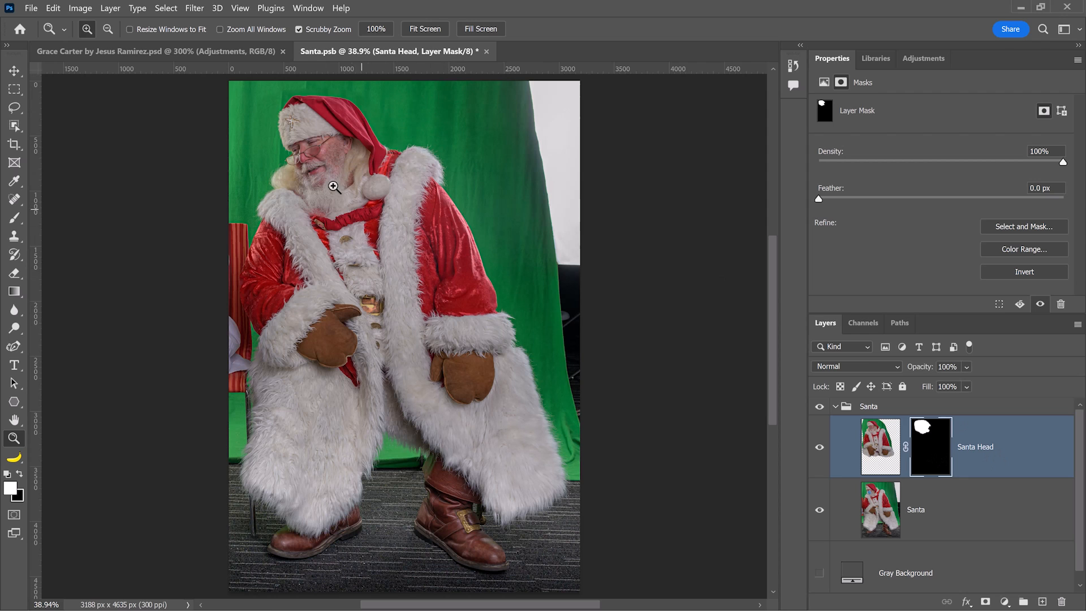
left_click(821, 450)
left_click(821, 449)
left_click(262, 201)
left_click(262, 202)
left_click(262, 202)
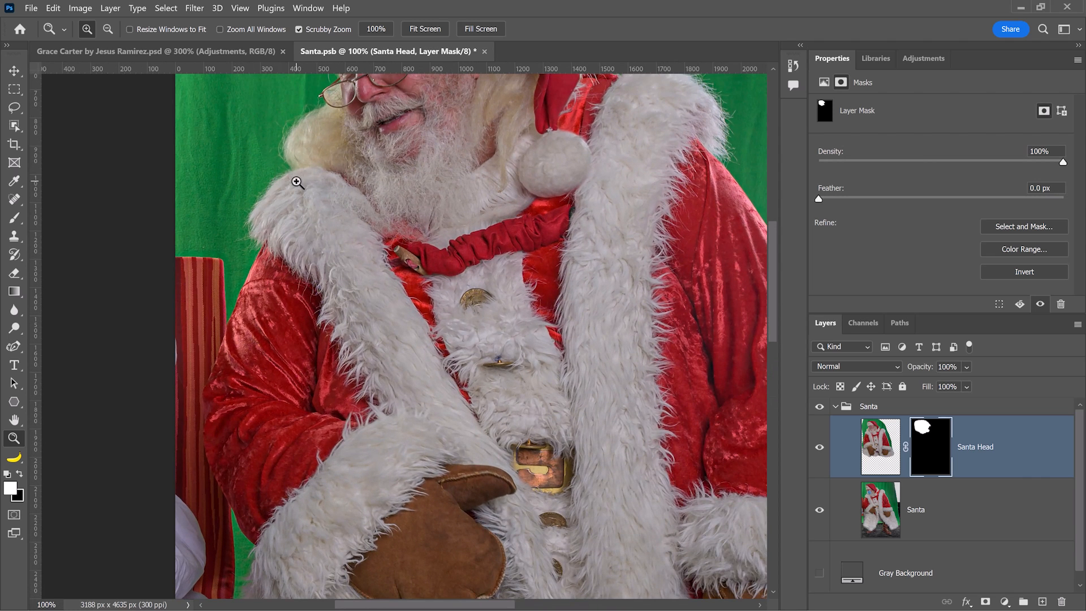
left_click(274, 183)
left_click(275, 183)
left_click(275, 184)
left_click(275, 183)
left_click_drag(310, 174, 260, 434)
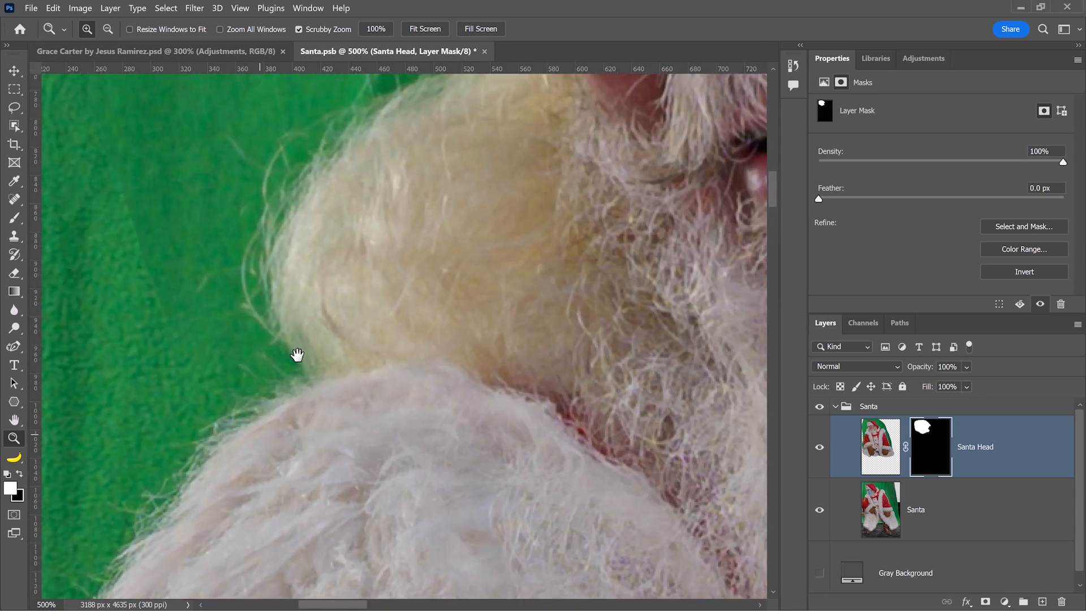
left_click_drag(472, 189, 412, 493)
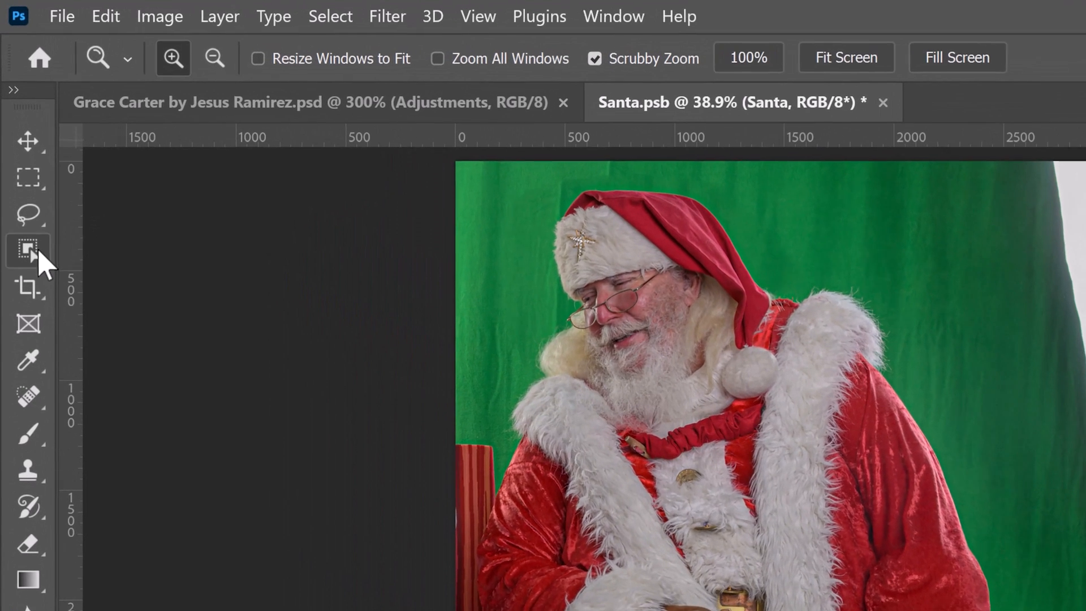
Mask the Santa group to an Object Selection of Santa, with Sample All Layers off.
left_click(18, 125)
right_click(37, 253)
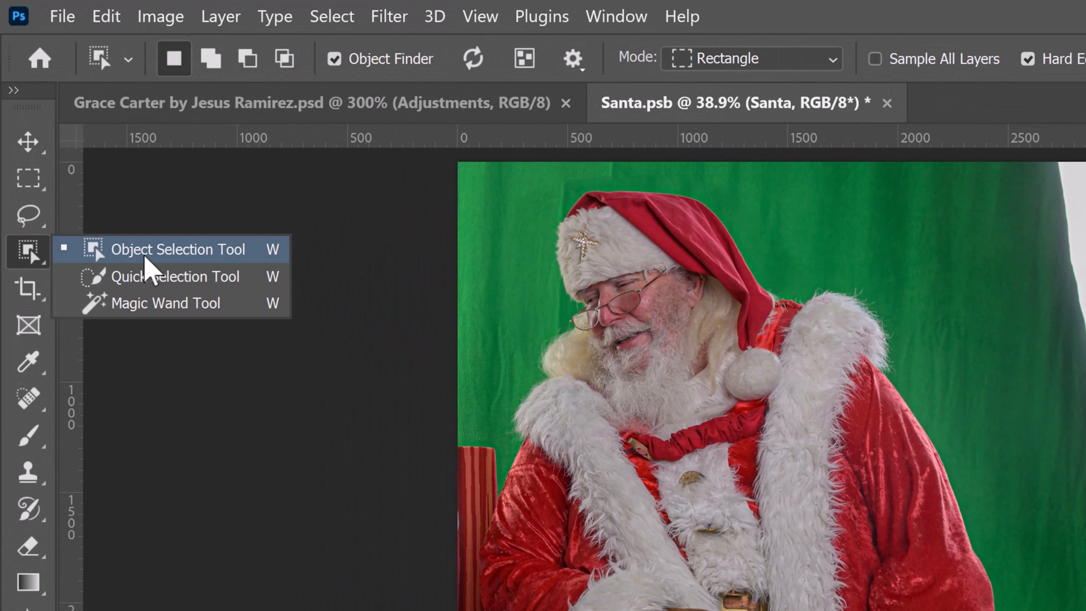
left_click(143, 253)
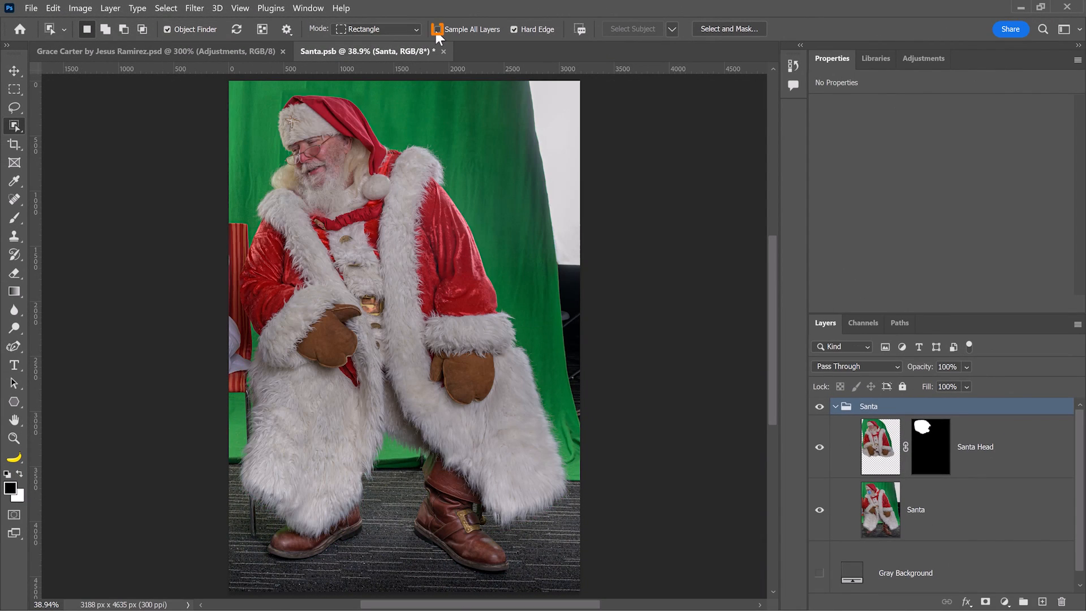
left_click(437, 30)
left_click(364, 233)
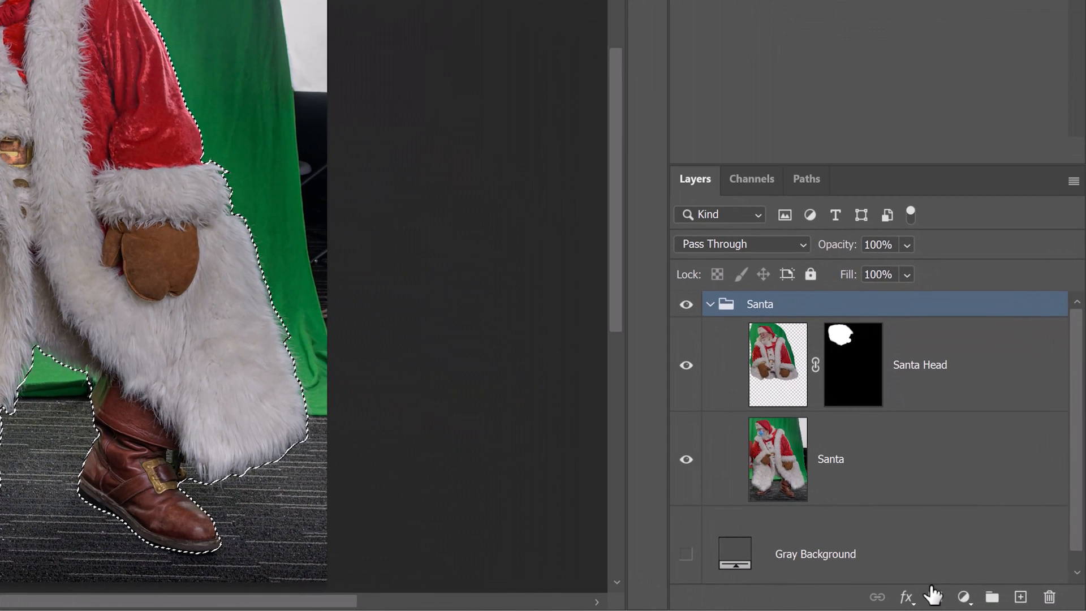
left_click(960, 599)
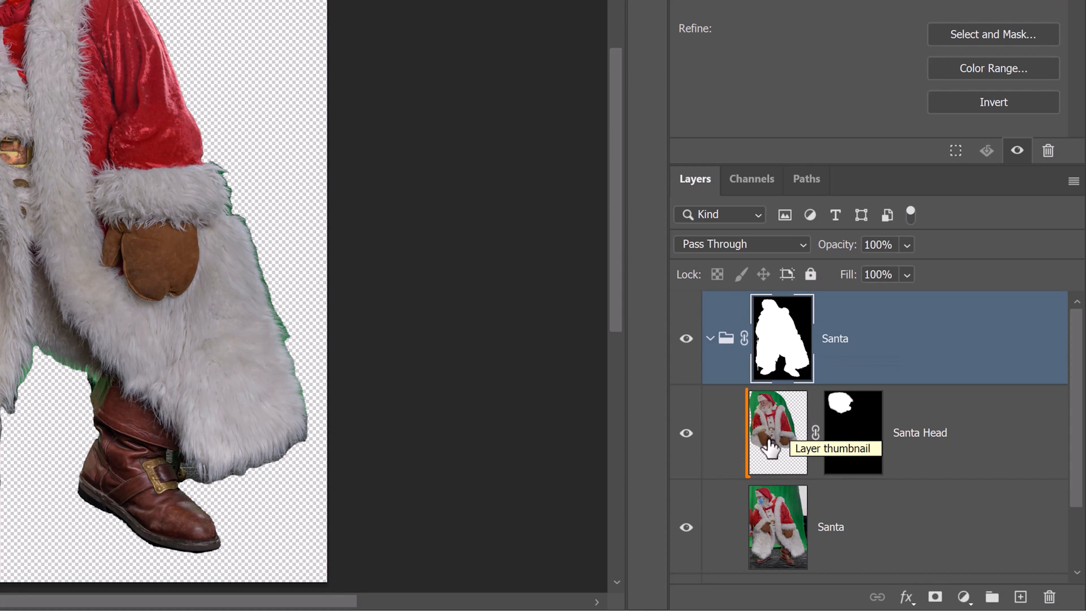
Add a darkening Curves adjustment above Santa Head, then delete it.
left_click(995, 463)
left_click(963, 594)
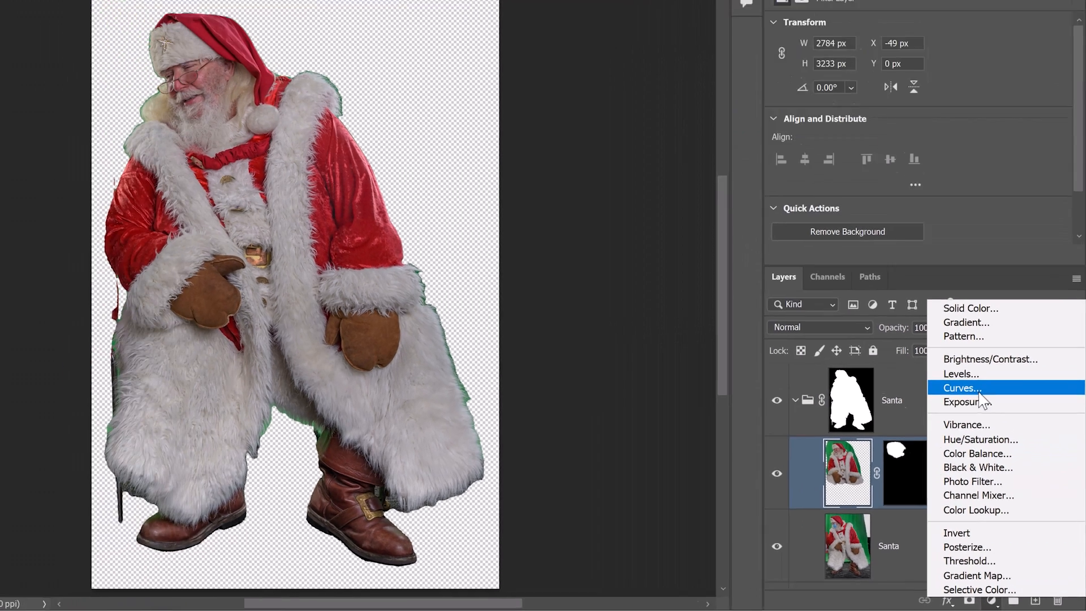
left_click(980, 391)
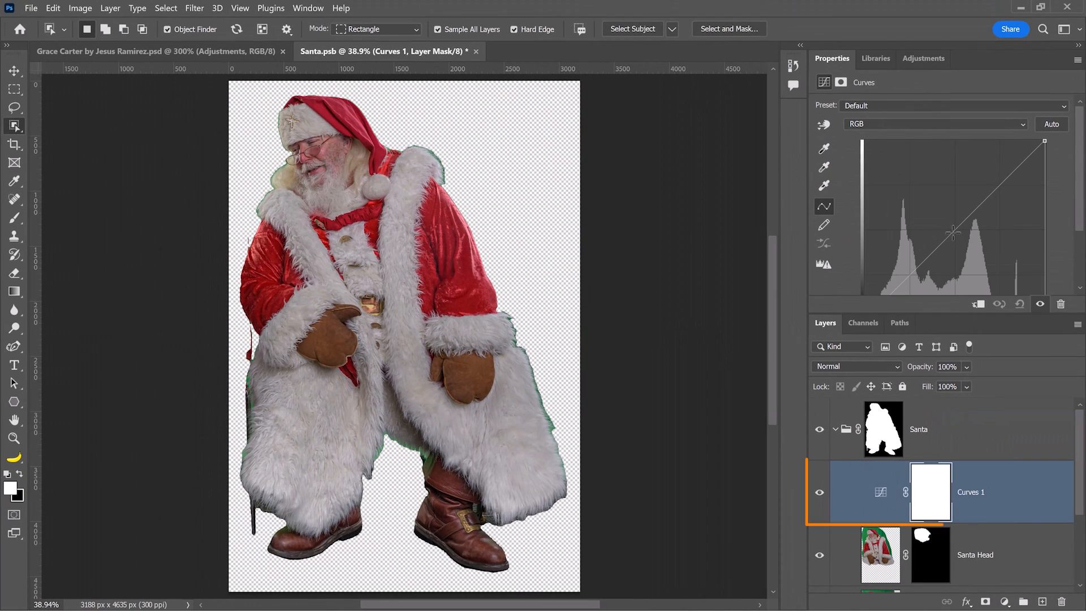
left_click_drag(973, 202, 975, 266)
left_click_drag(890, 506, 1061, 601)
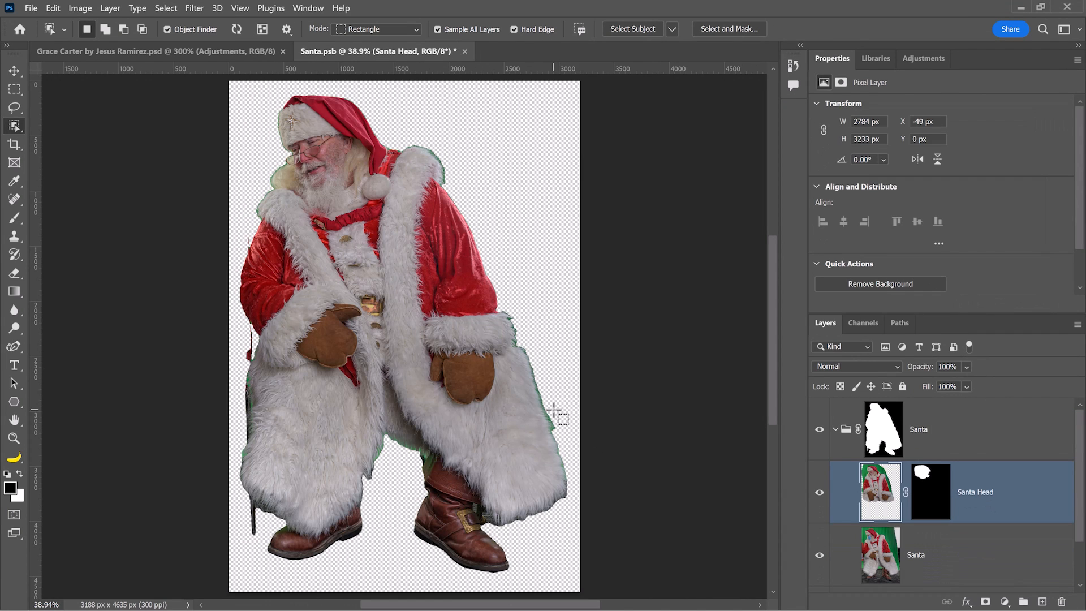
Turn on the Gray Background layer behind the Santa cutout.
scroll(961, 525, "down", 2)
left_click(819, 562)
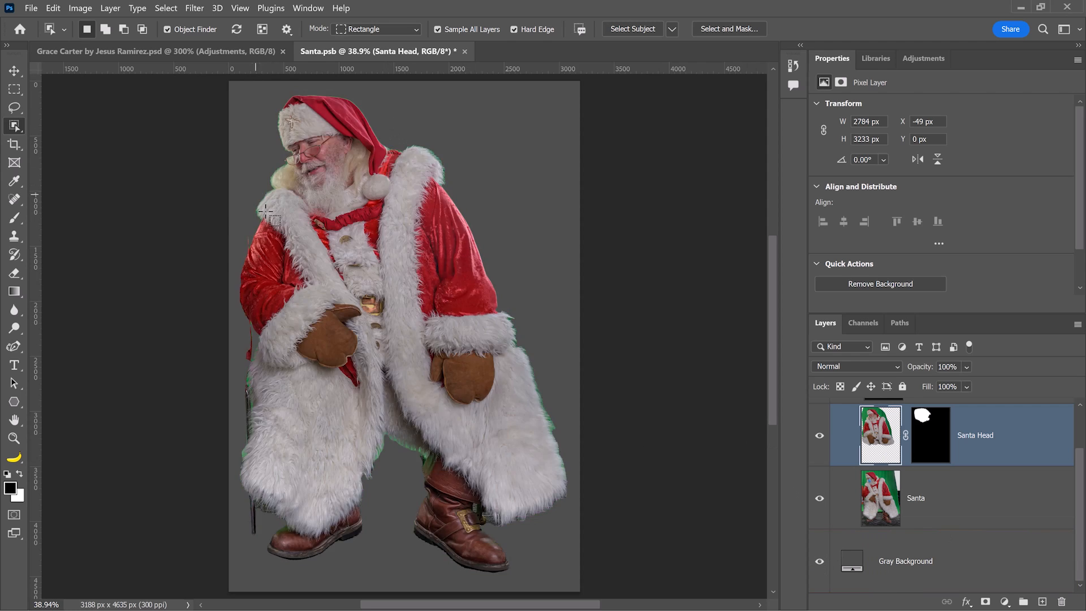
scroll(249, 245, "up", 8)
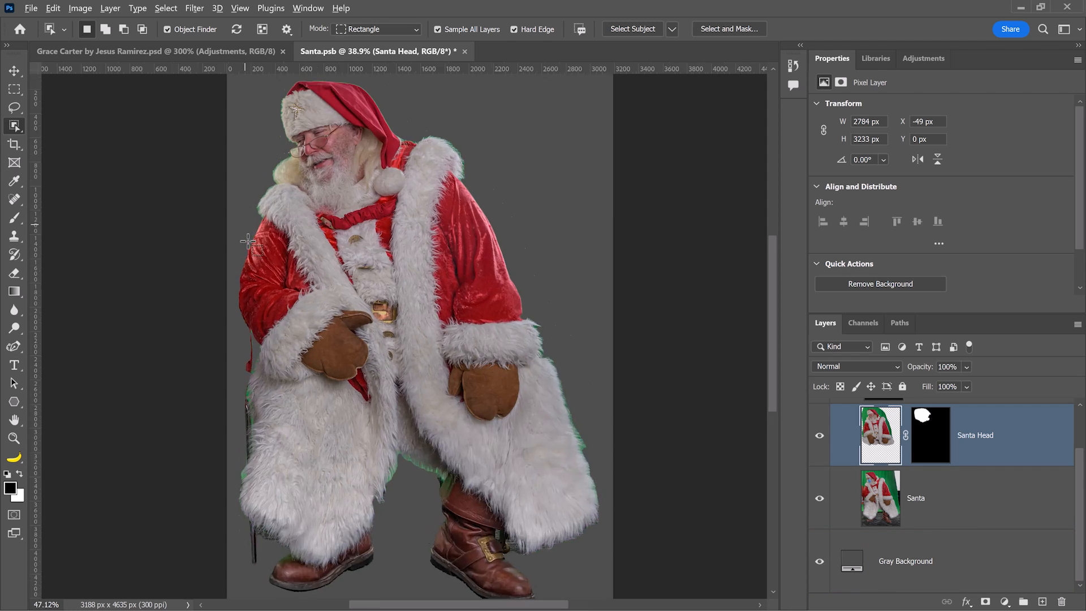
scroll(252, 290, "up", 3)
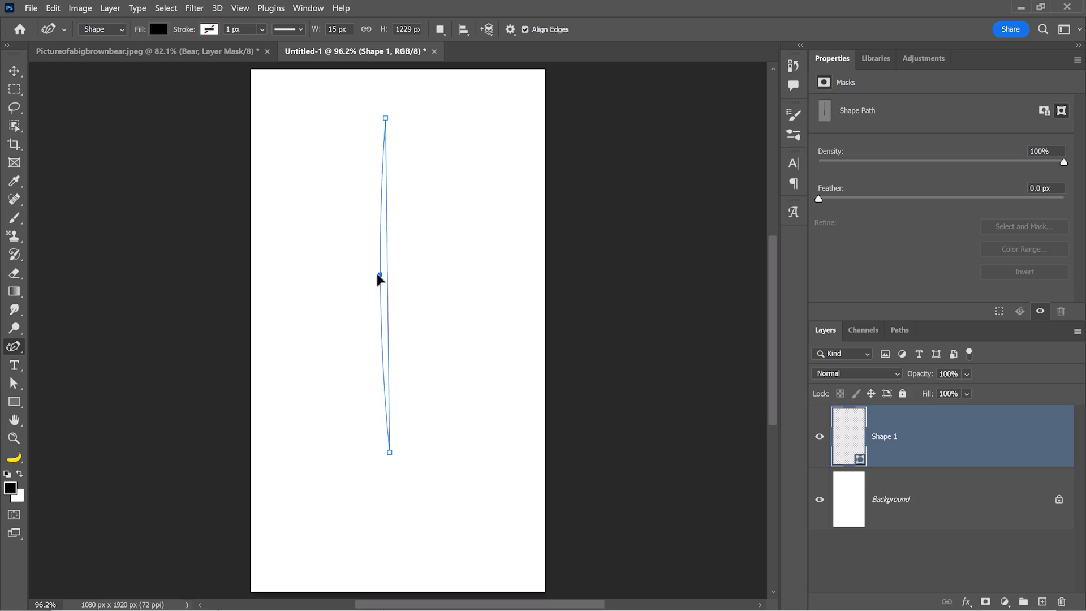
Paint hair strands beside the curve and a fine stroke along the bear's edge.
left_click_drag(376, 279, 371, 282)
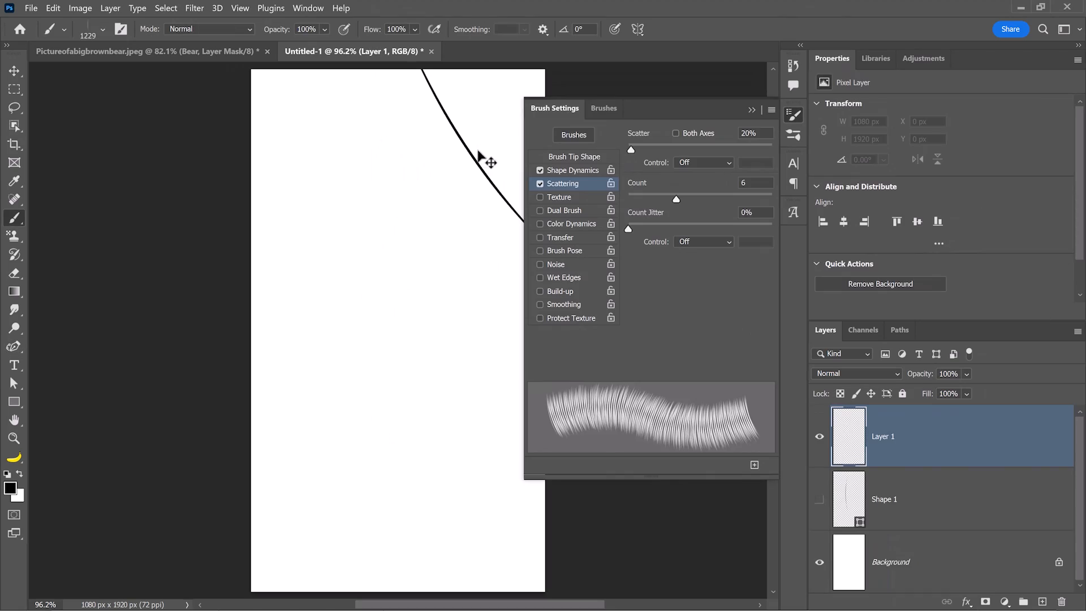
left_click_drag(479, 156, 488, 334)
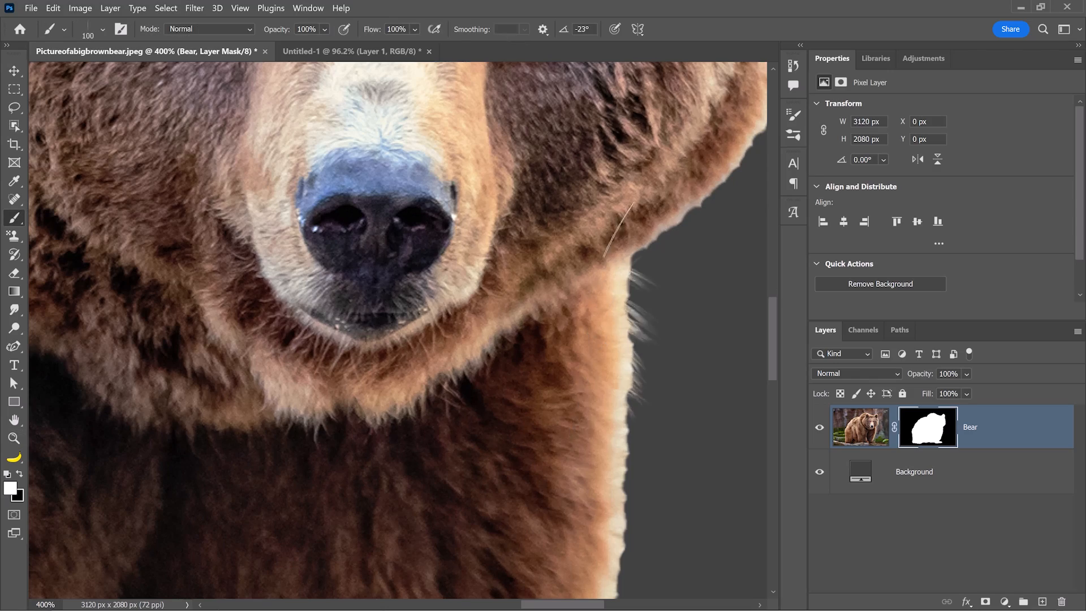
left_click_drag(573, 380, 570, 495)
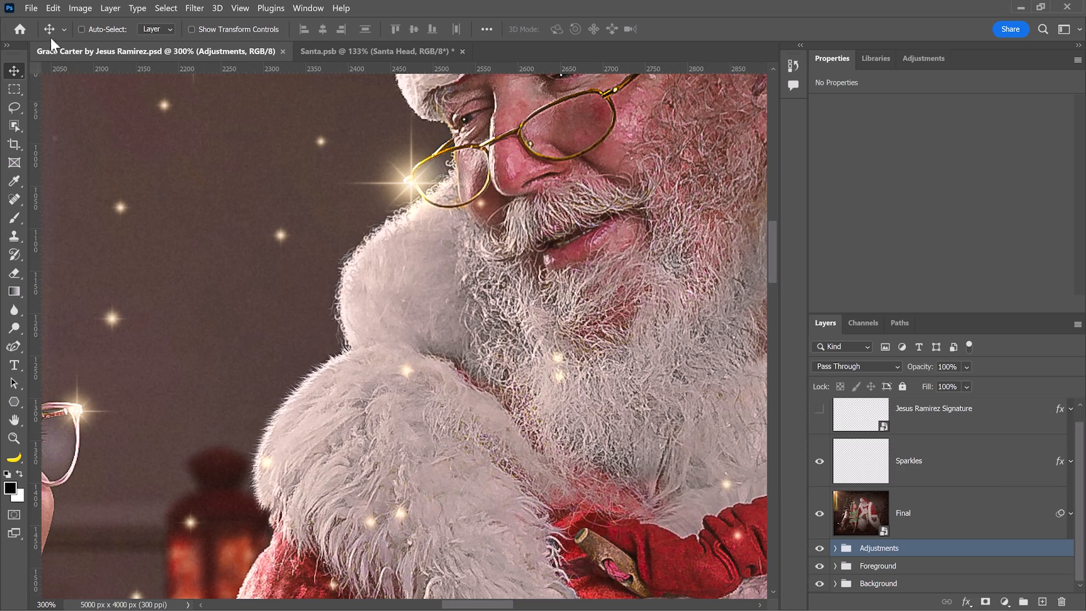
Create a new 2500 × 2500 px document.
left_click(31, 8)
left_click(39, 22)
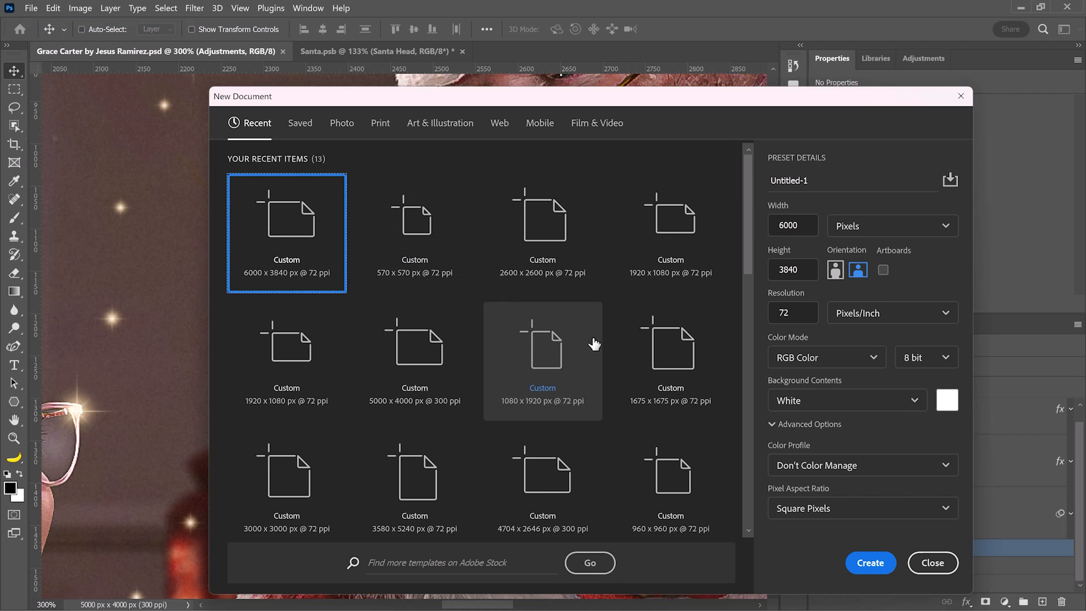
left_click(771, 226)
type("2500")
key("Tab")
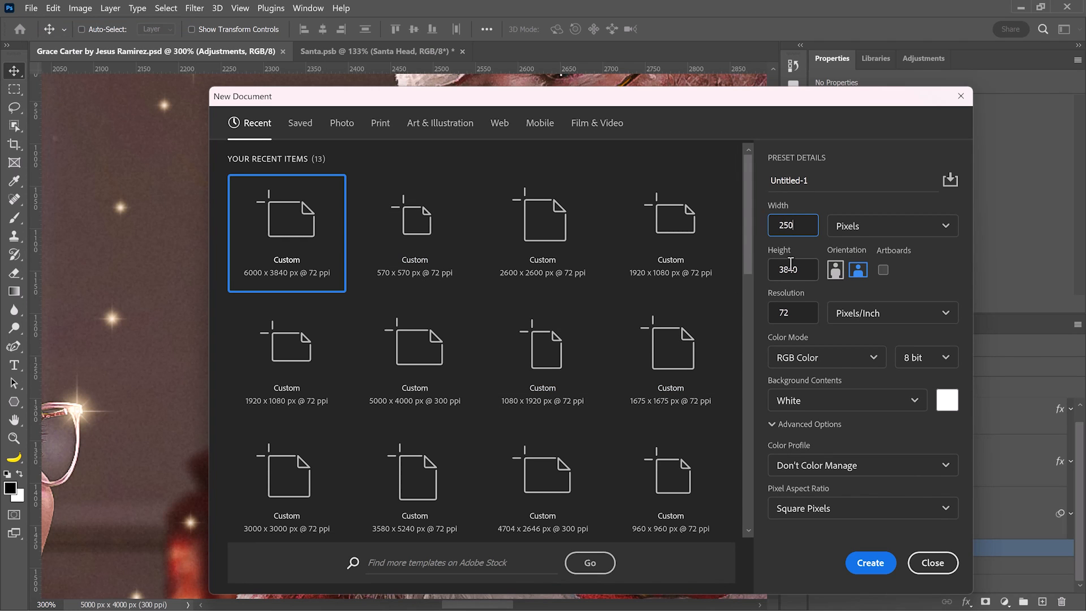
type("25")
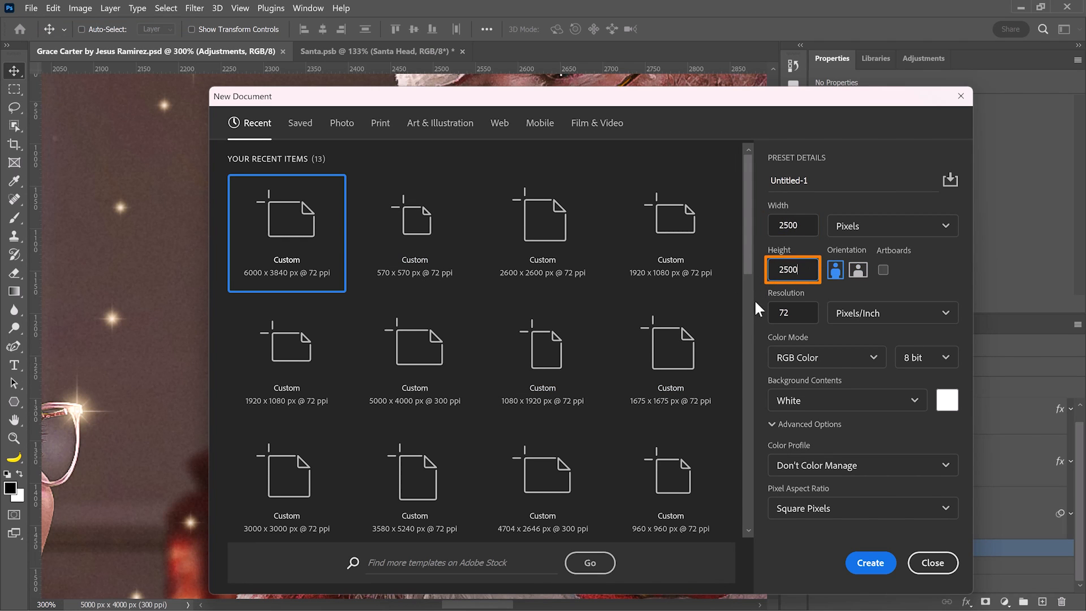
type("00")
left_click(866, 562)
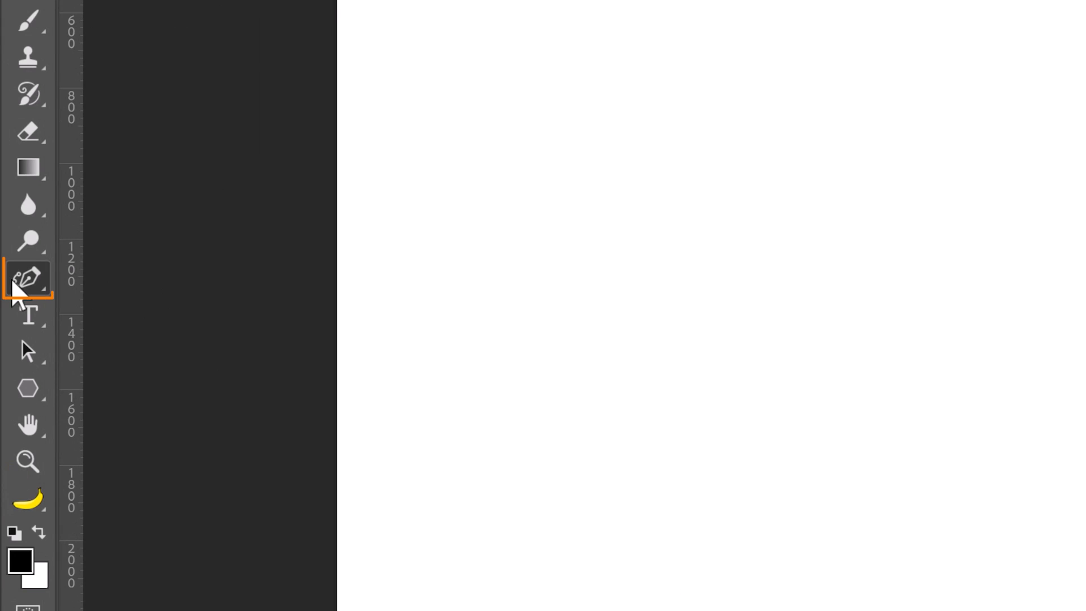
Set the Pen Tool to Shape mode with no fill.
right_click(12, 282)
left_click(191, 275)
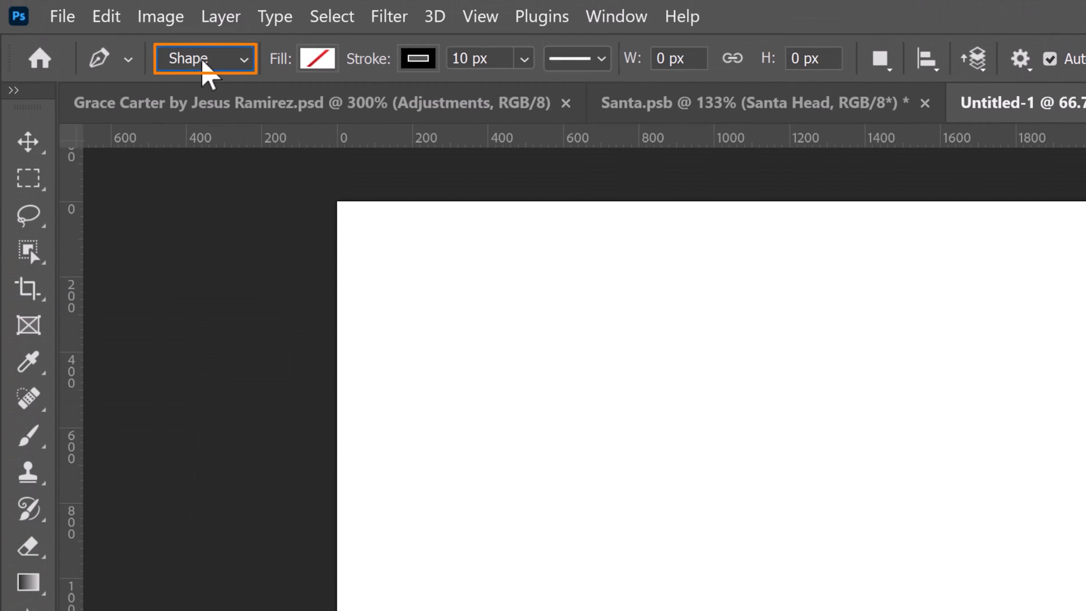
left_click(206, 63)
left_click(205, 72)
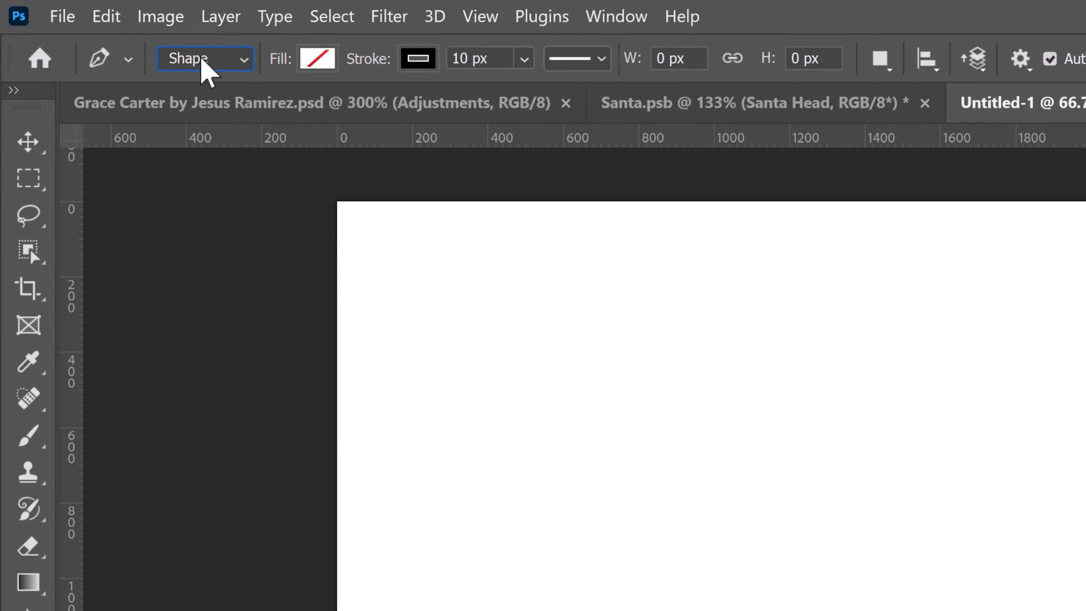
left_click(316, 62)
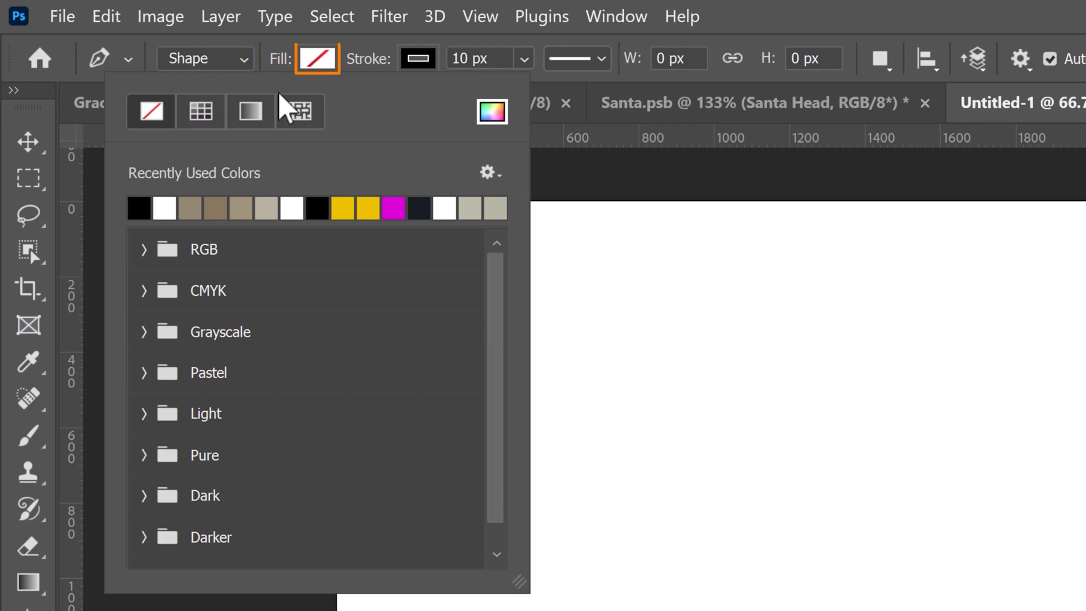
left_click(405, 62)
left_click(405, 63)
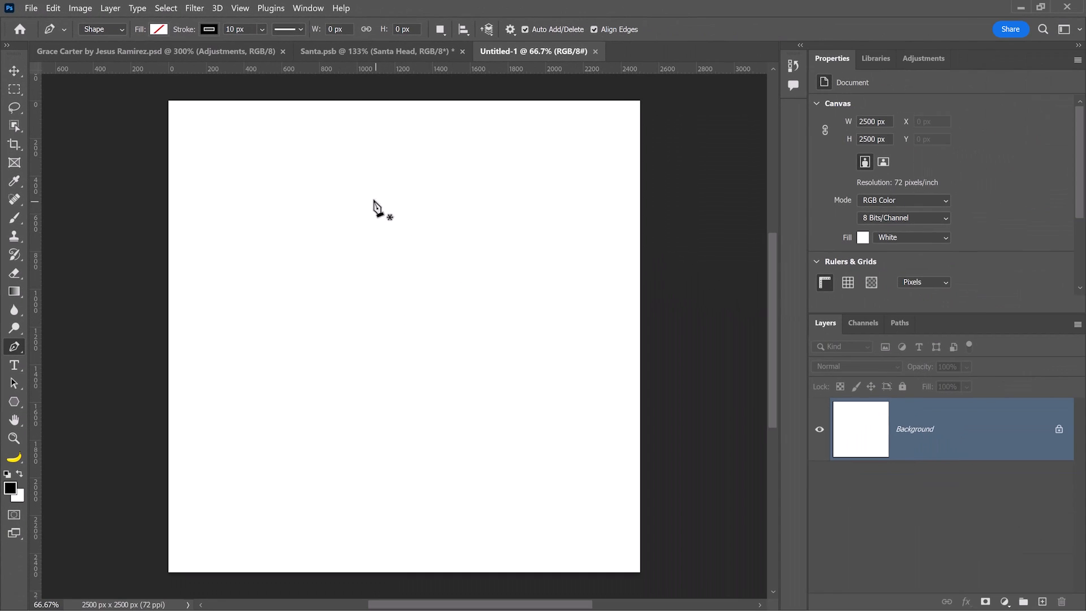
Draw a curved pen path, commit it as a stroke shape, and start another curve.
left_click(459, 191)
left_click_drag(435, 167, 407, 169)
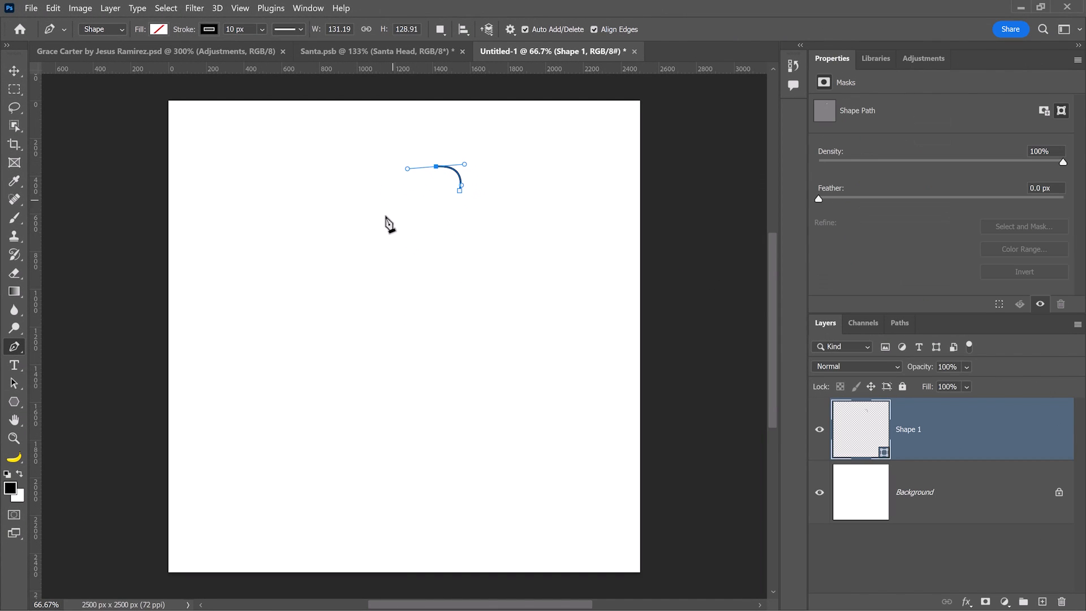
left_click_drag(385, 217, 375, 247)
left_click_drag(388, 311, 390, 318)
left_click_drag(409, 230, 405, 209)
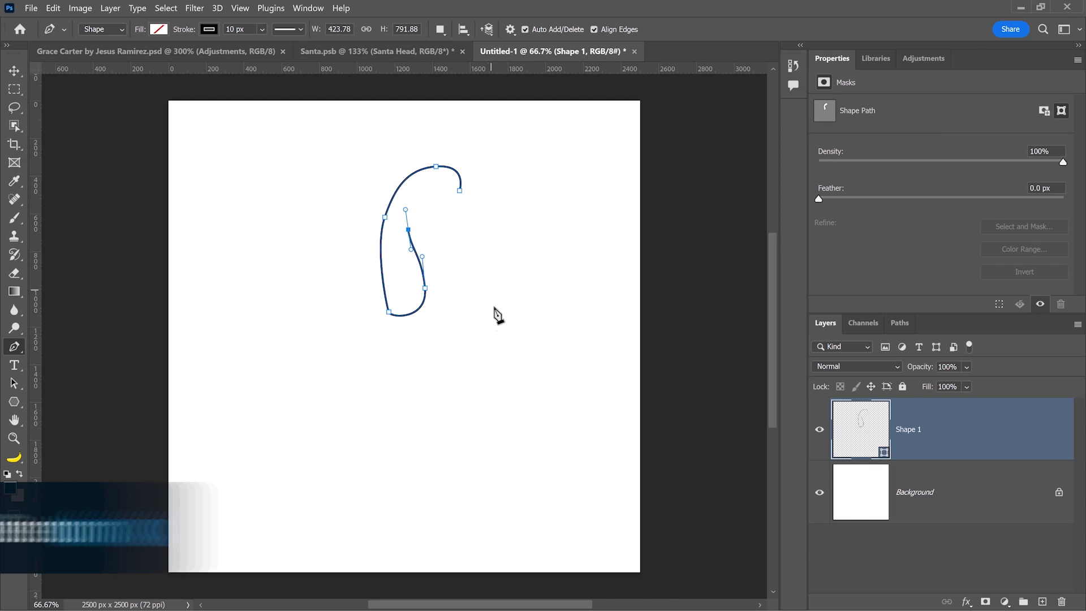
key("Return")
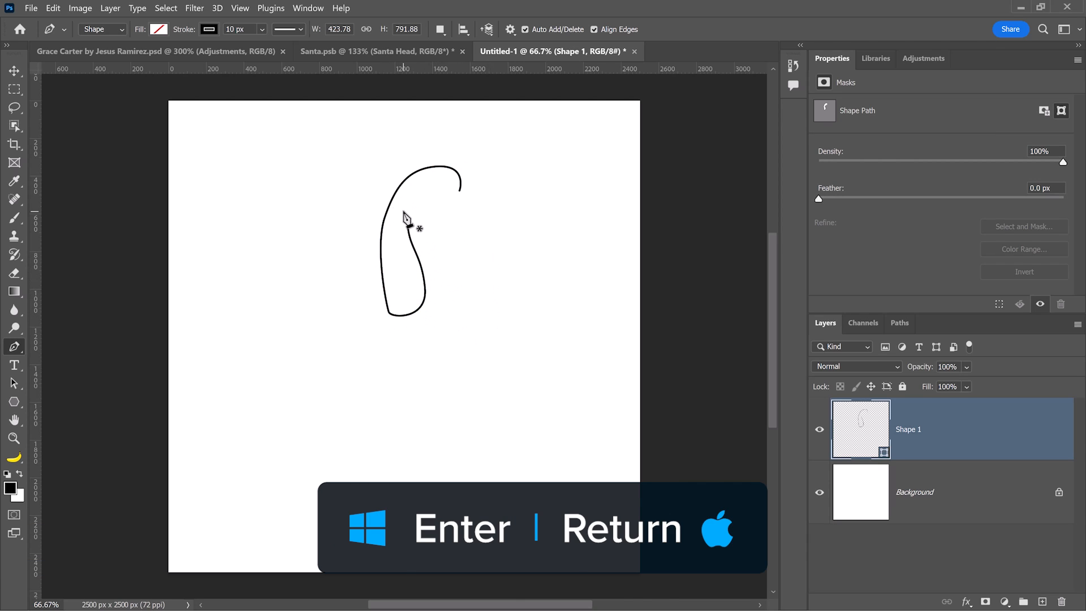
left_click_drag(374, 218, 356, 232)
left_click_drag(333, 309, 356, 303)
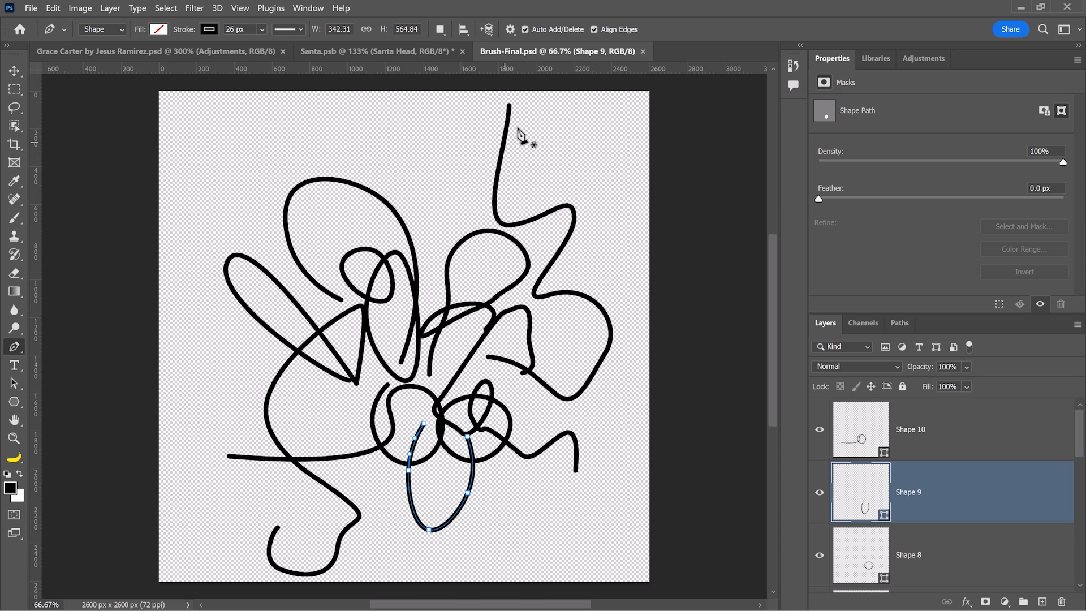
scroll(517, 105, "up", 15)
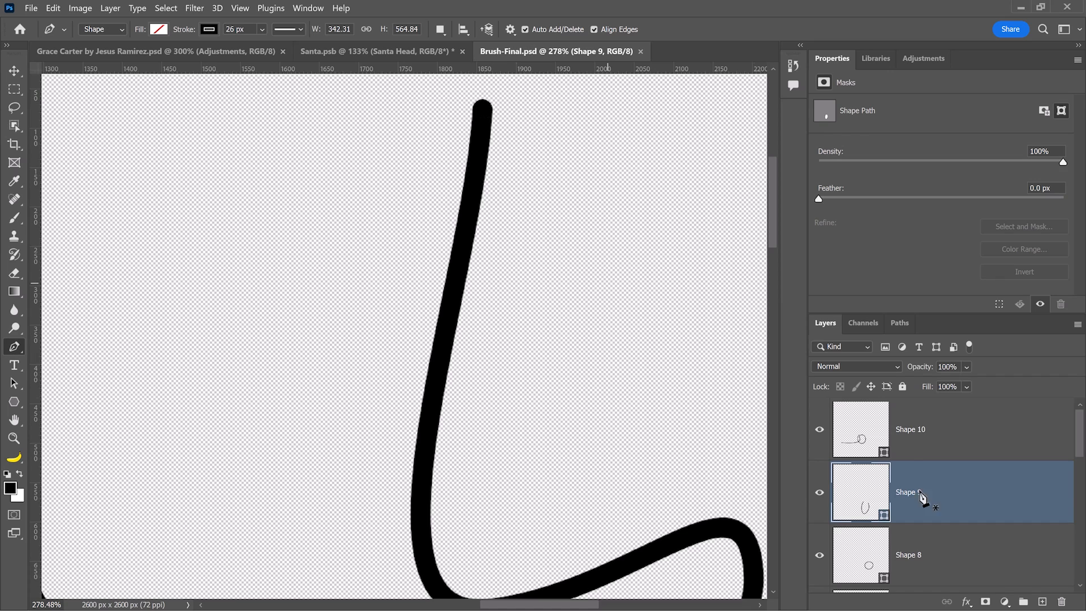
left_click(919, 440)
scroll(961, 481, "down", 10)
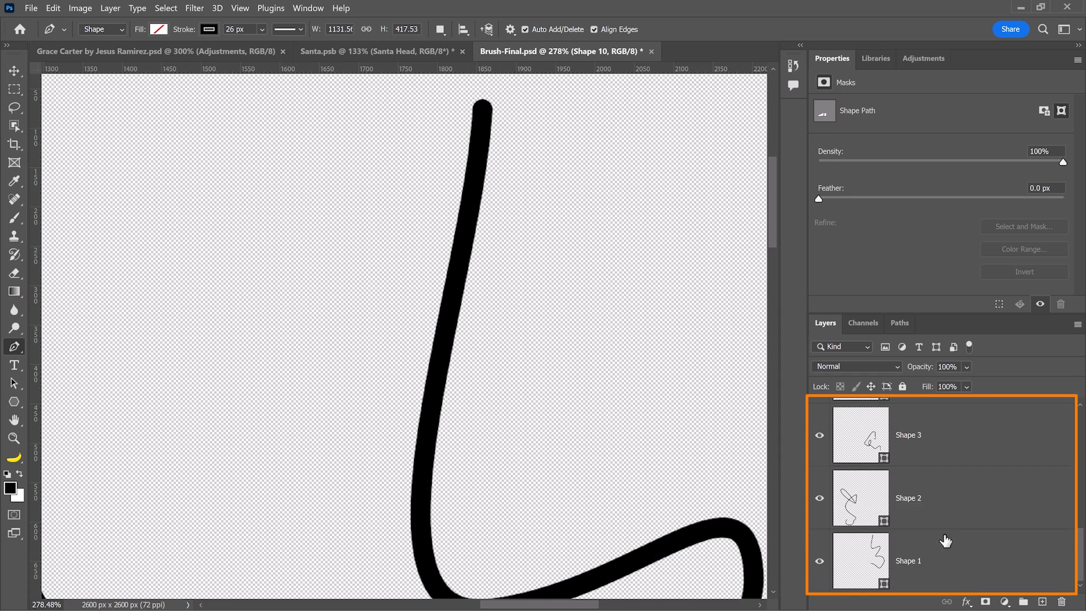
left_click(932, 549, "shift")
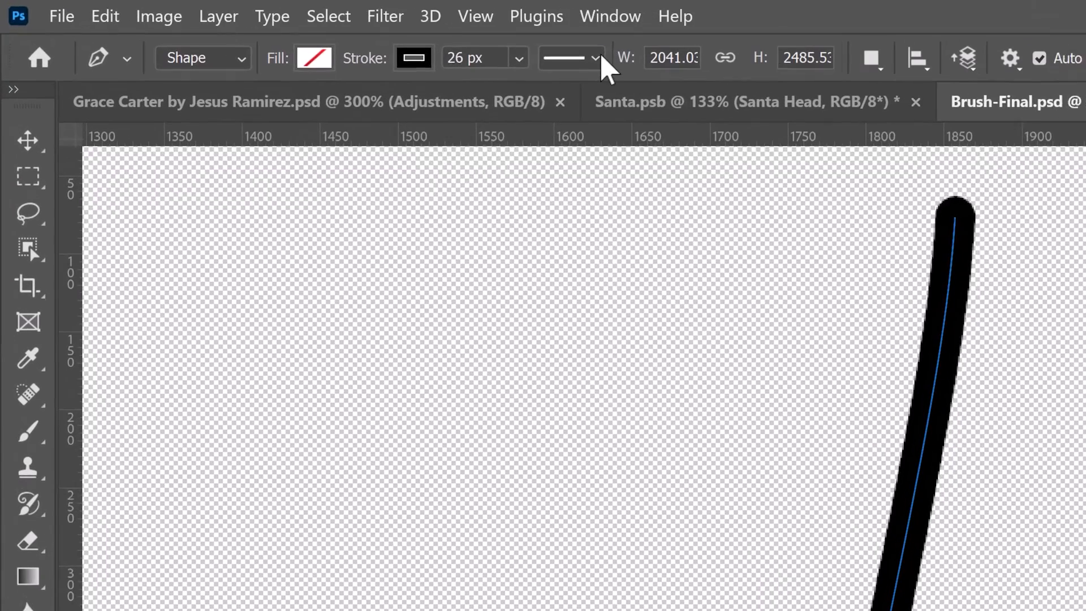
left_click(300, 29)
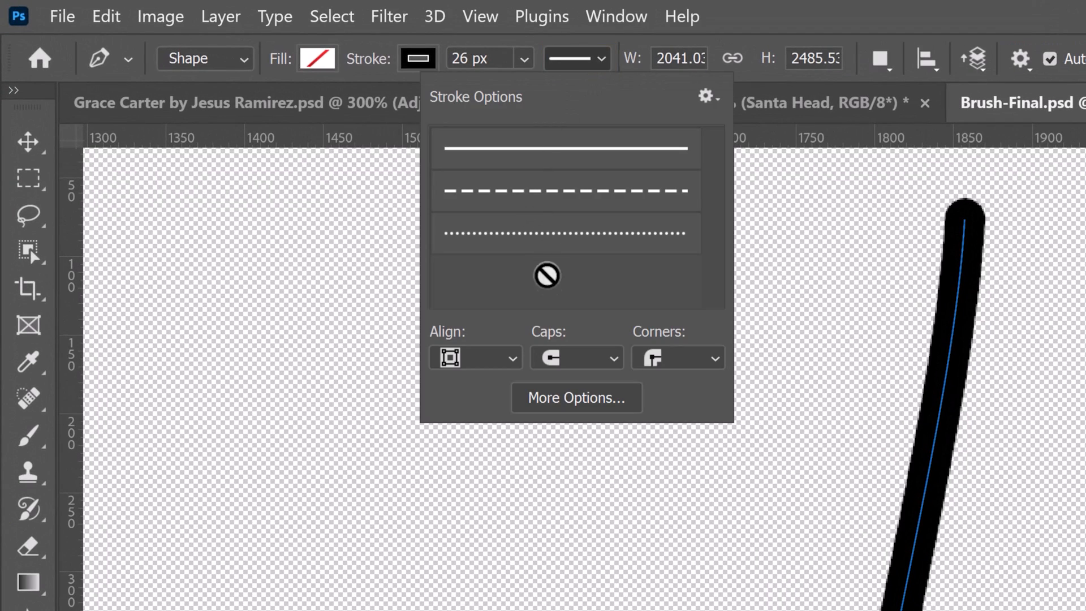
left_click(591, 367)
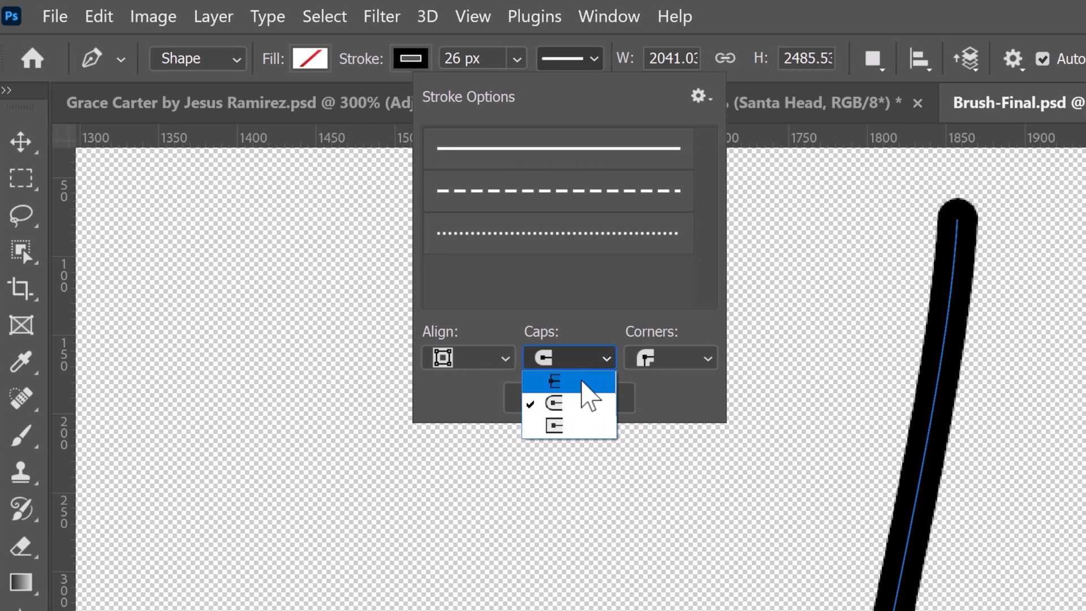
left_click(588, 424)
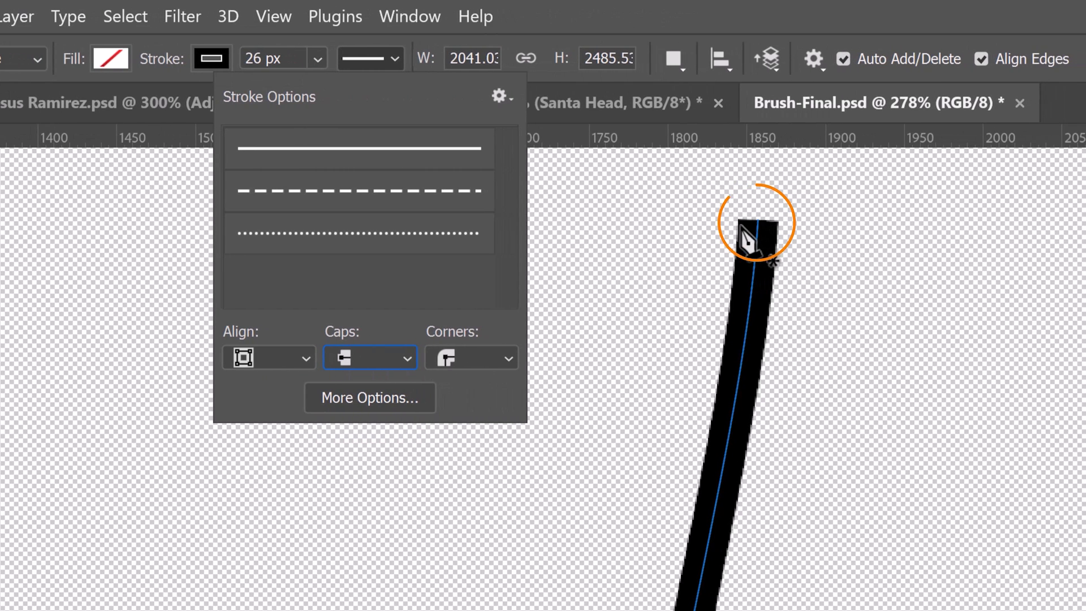
left_click(384, 365)
left_click(364, 402)
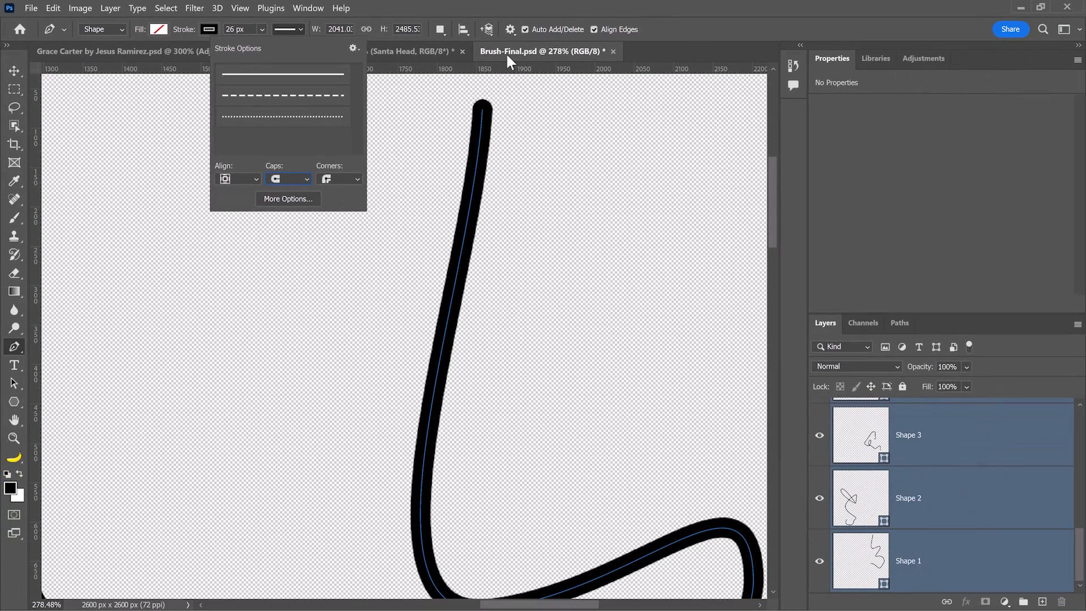
left_click(698, 85)
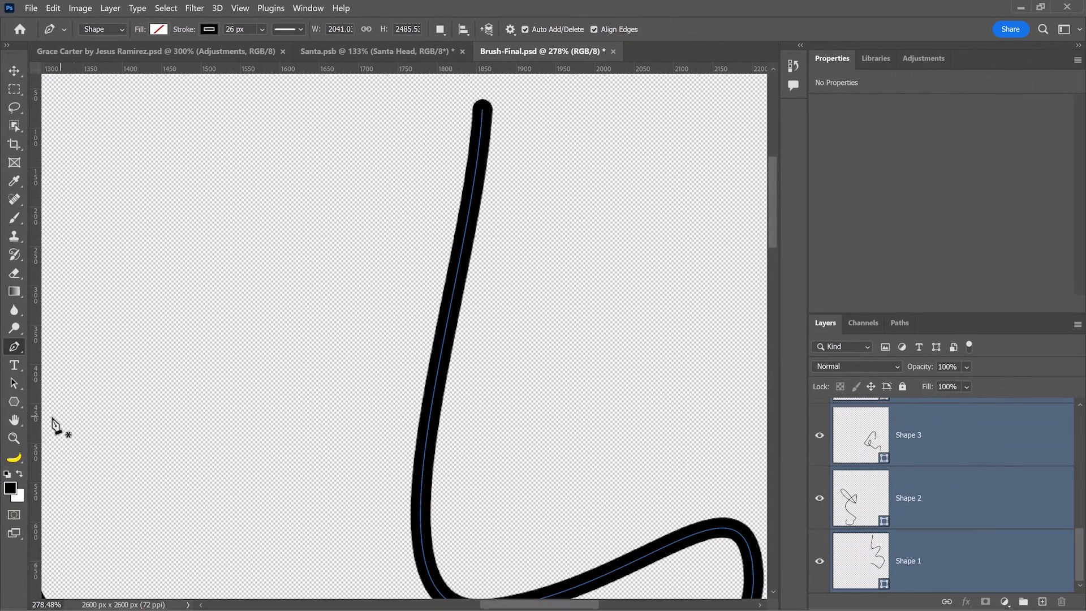
double_click(15, 419)
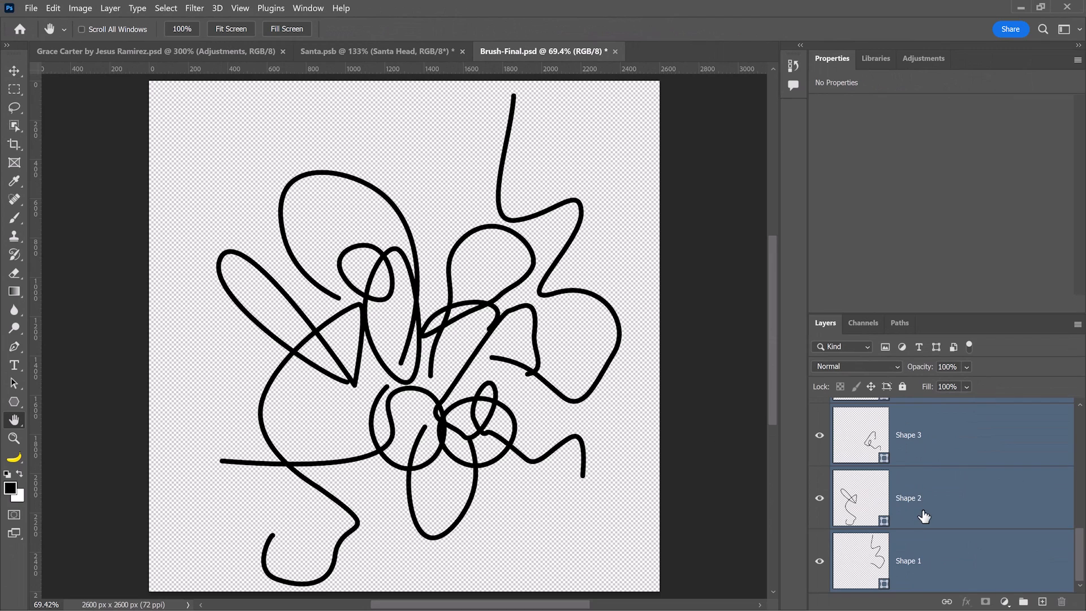
Select Shape 10 and define a brush preset from it named 'Fur Ball'.
scroll(924, 517, "up", 5)
left_click(919, 463)
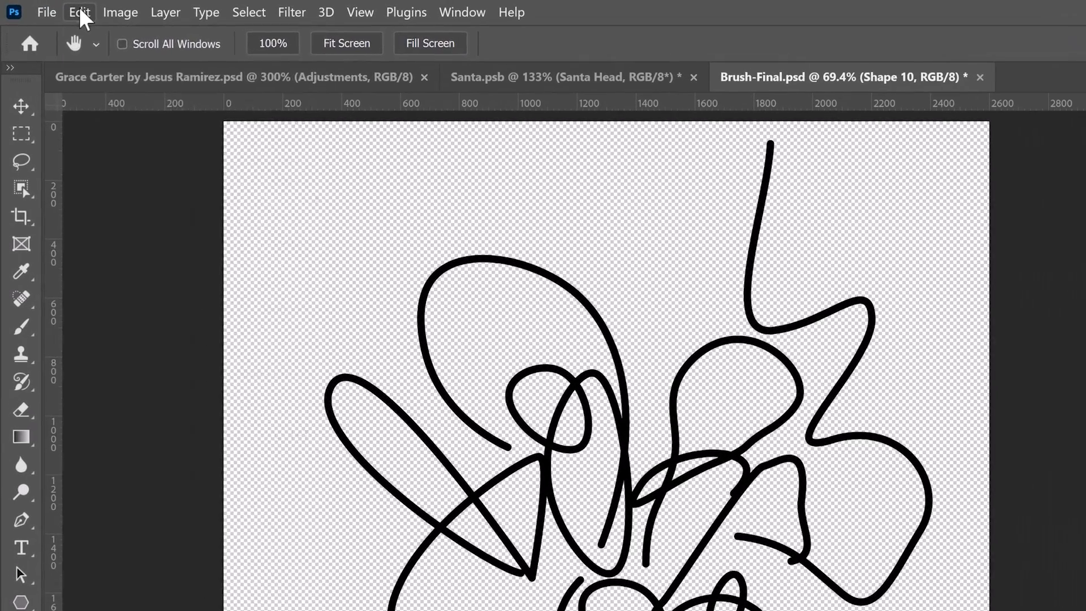
left_click(52, 8)
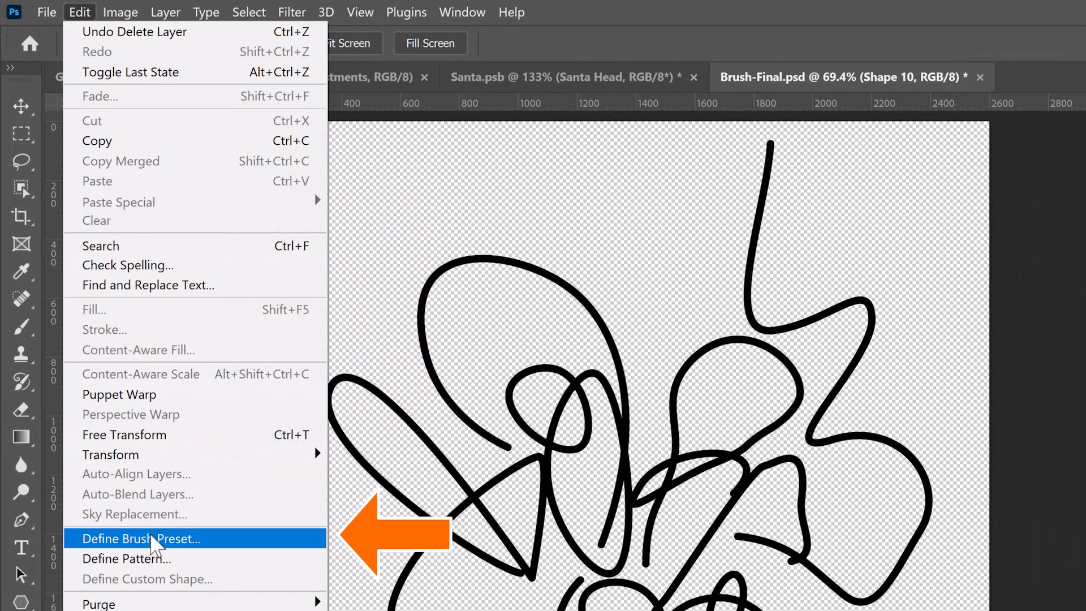
left_click(234, 540)
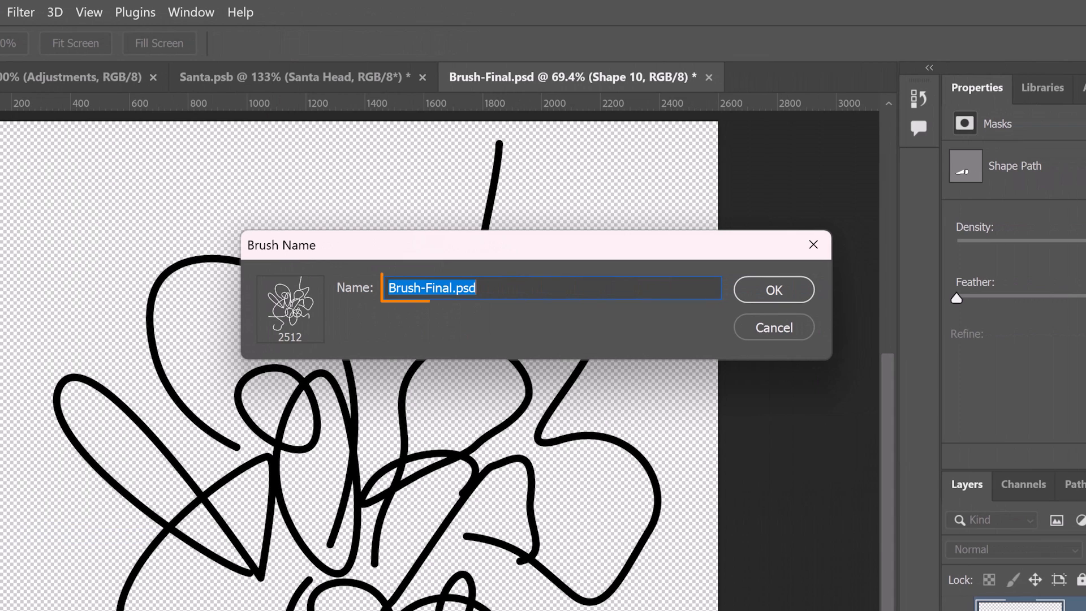
type("Fur")
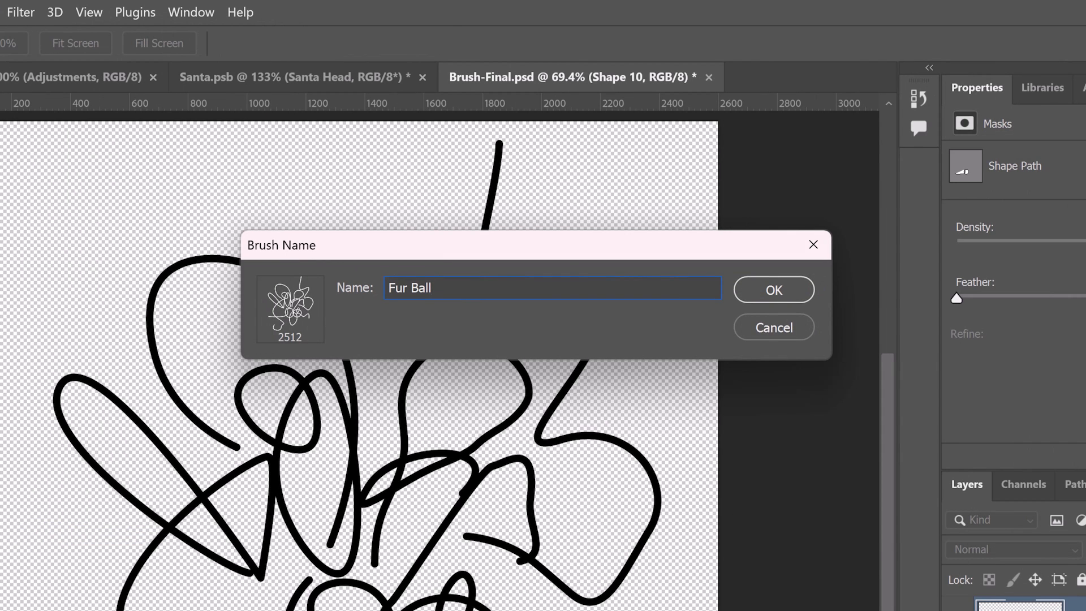
type(" Ball")
key("Return")
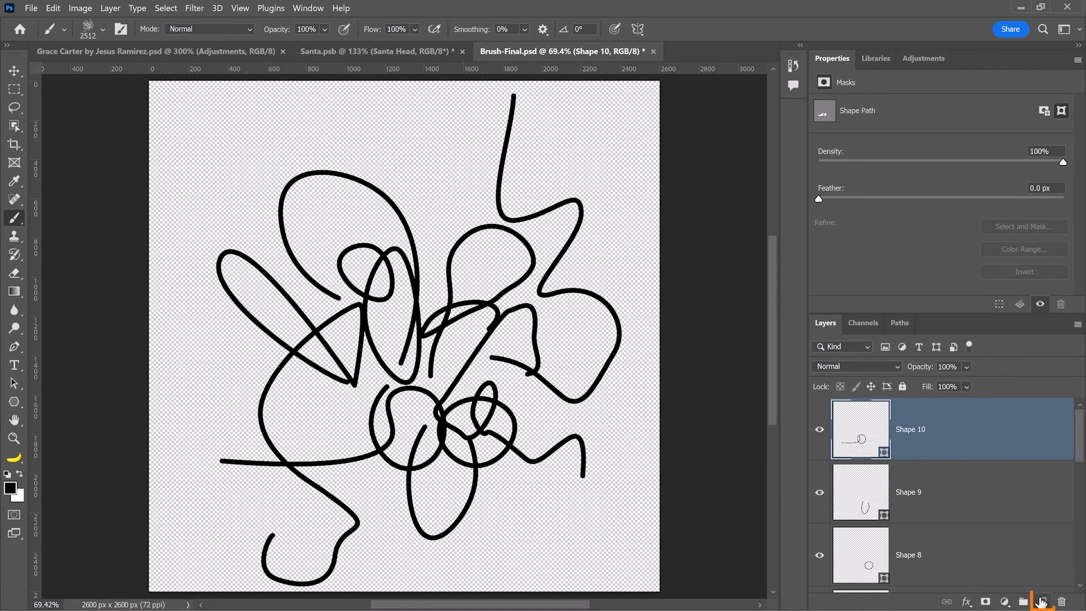
Add a white-filled Layer 1, test and undo a Fur Ball stroke, and show Brush Settings.
left_click(1042, 601)
key("ctrl+BackSpace")
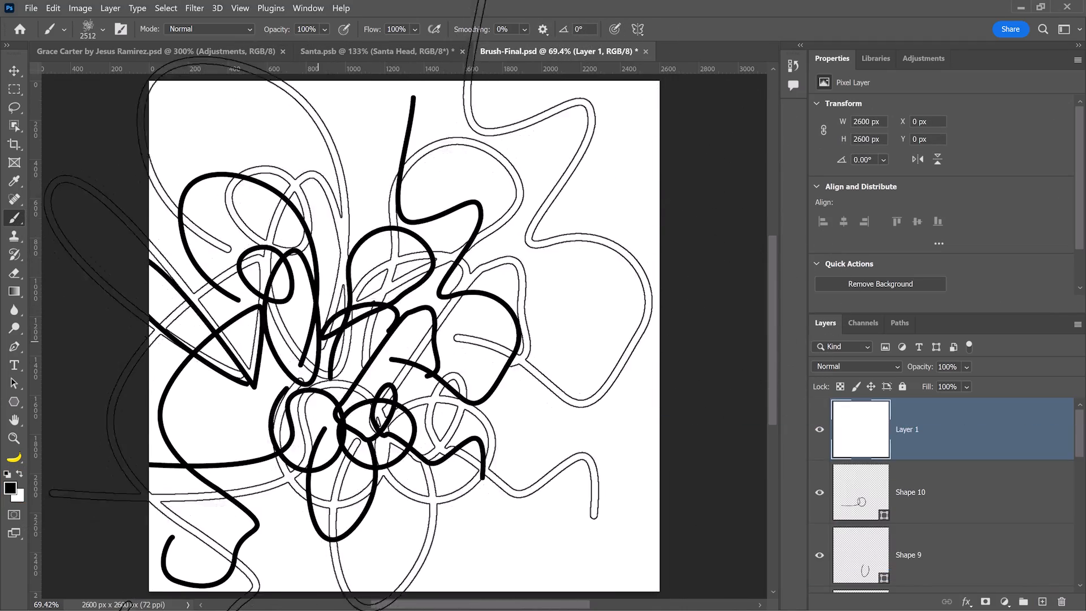
mouse_move(318, 341)
left_mouse_down()
mouse_move(493, 366)
mouse_move(371, 322)
mouse_move(503, 361)
left_mouse_up()
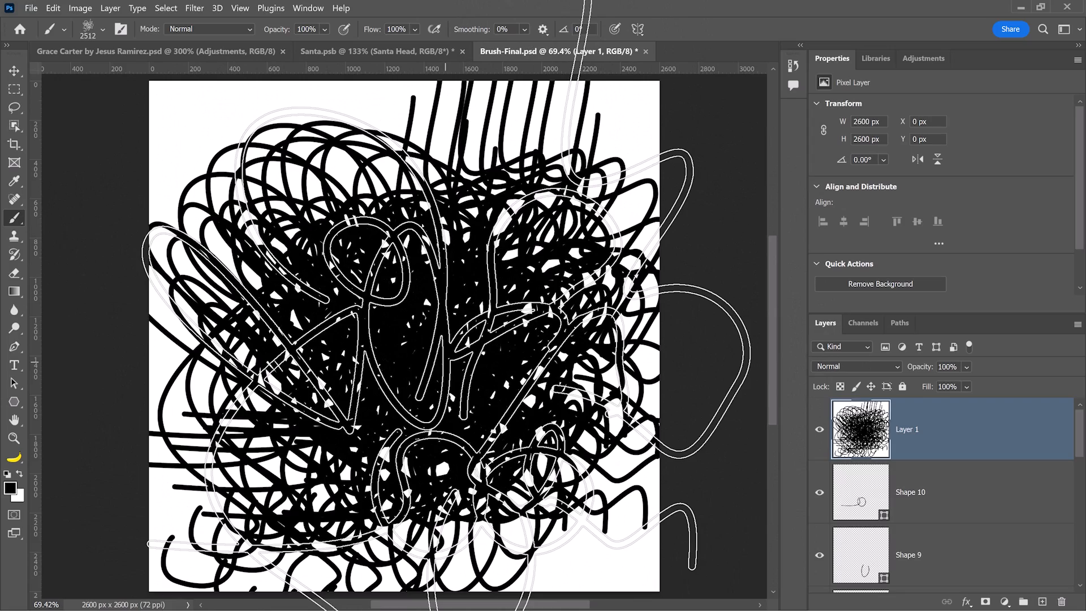
key("ctrl+z")
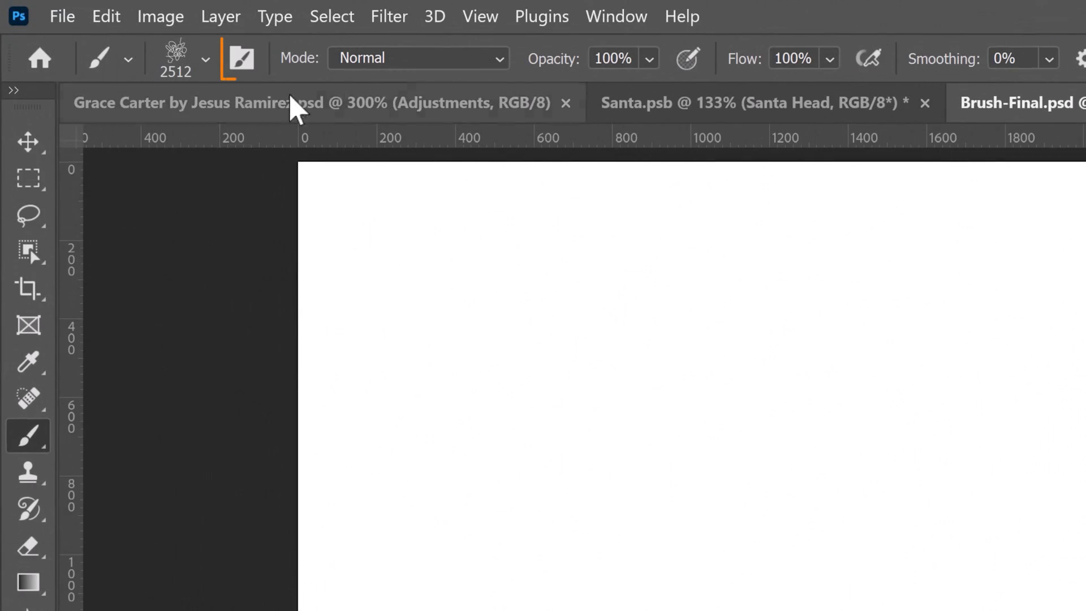
left_click(244, 61)
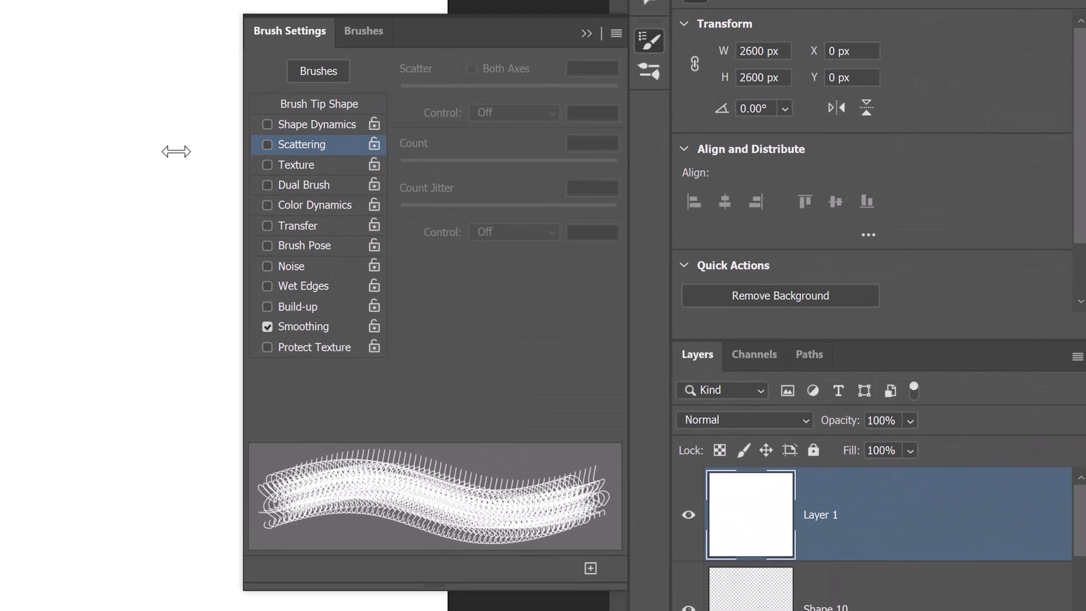
Set brush spacing to 39% and enable Shape Dynamics with 28% size and 100% angle jitter.
left_click(332, 110)
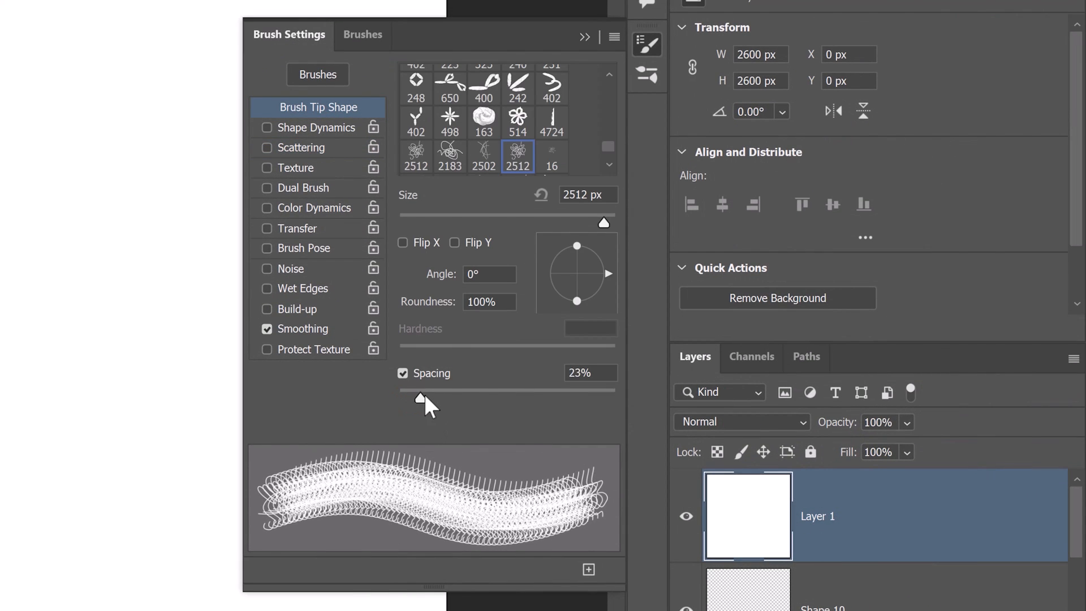
left_click_drag(420, 398, 440, 398)
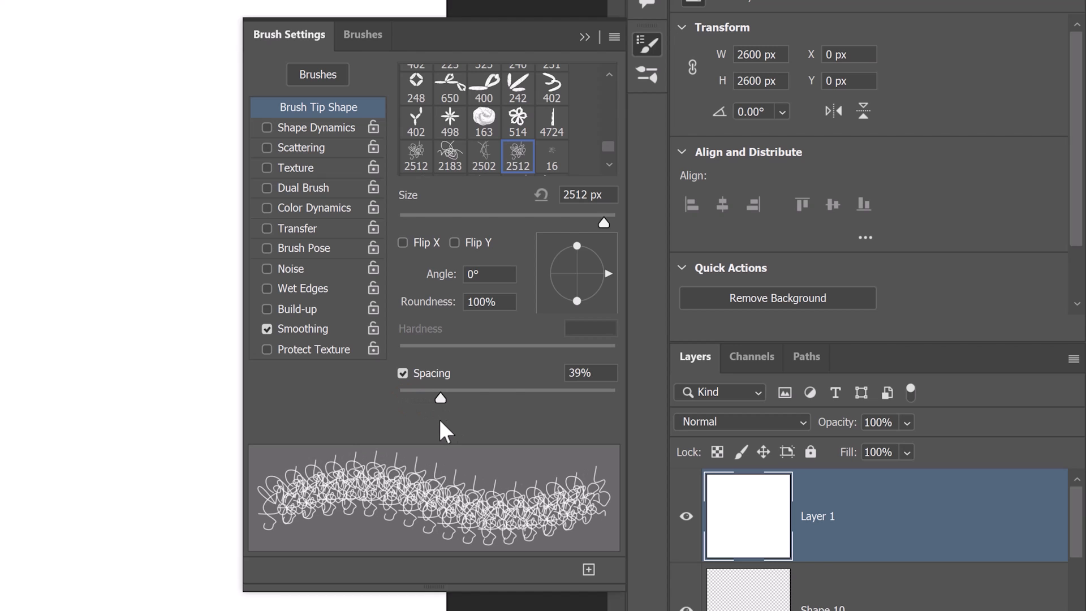
left_click(325, 128)
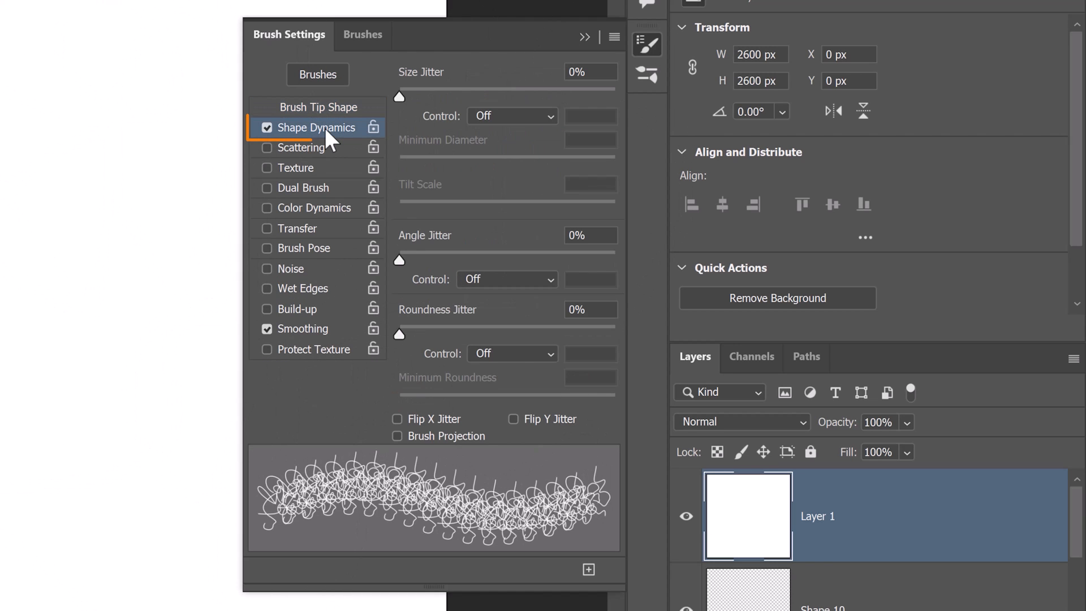
left_click(400, 98)
left_click_drag(400, 97, 459, 97)
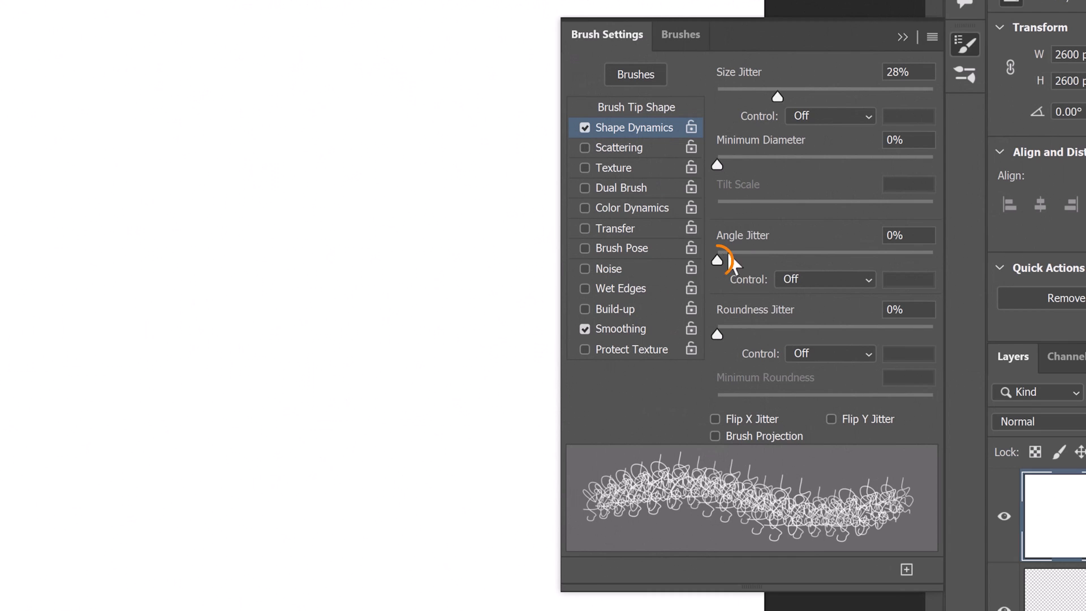
left_click_drag(735, 264, 896, 265)
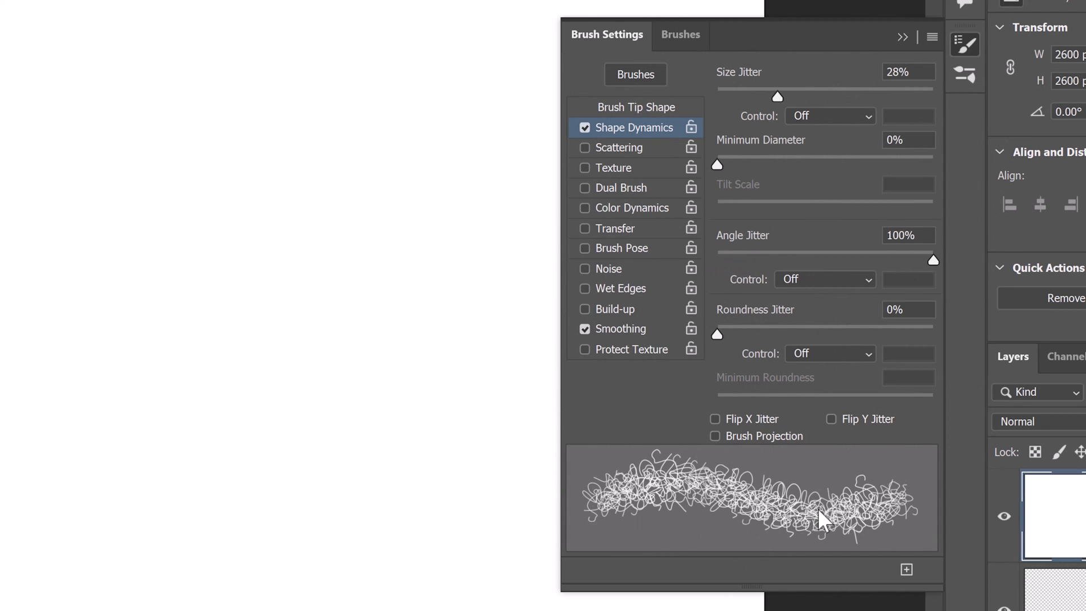
left_click_drag(407, 235, 344, 227)
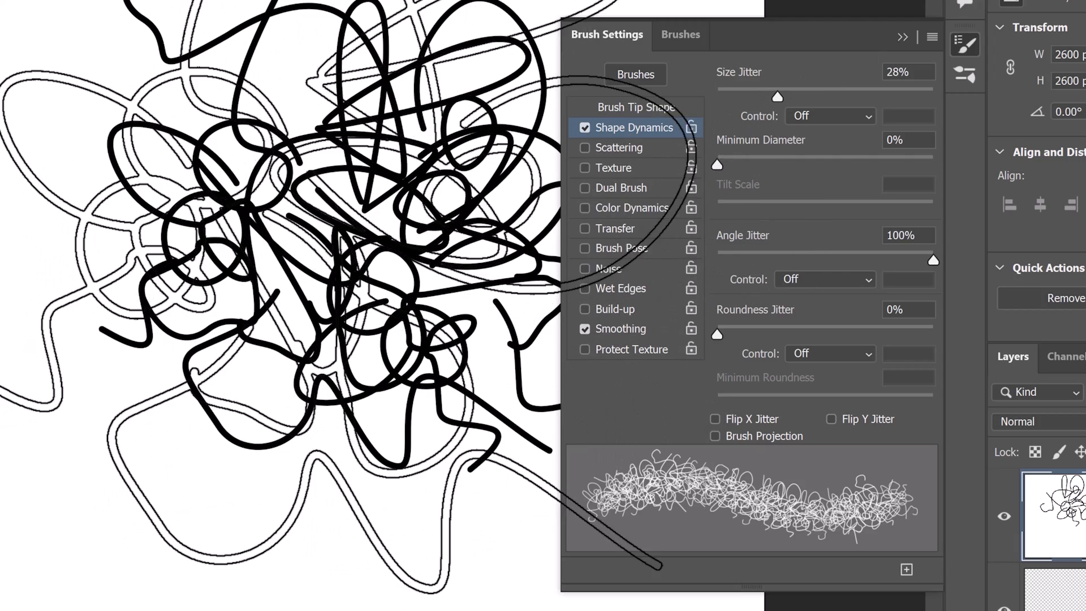
left_click_drag(257, 249, 195, 249)
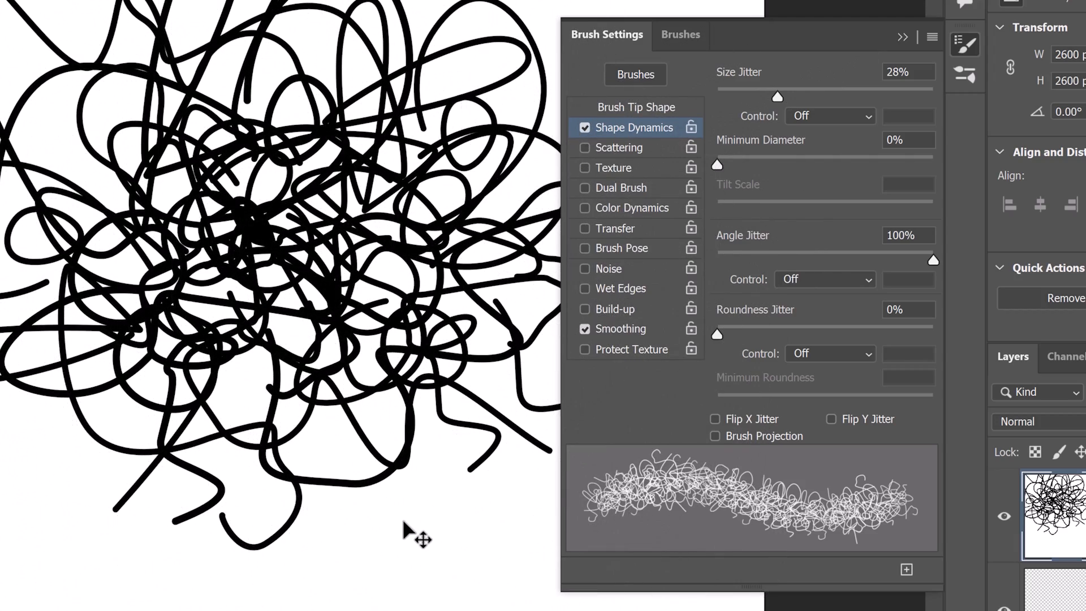
key("ctrl+z")
key("ctrl+z")
key("ctrl+z")
key("ctrl+z")
key("ctrl+z")
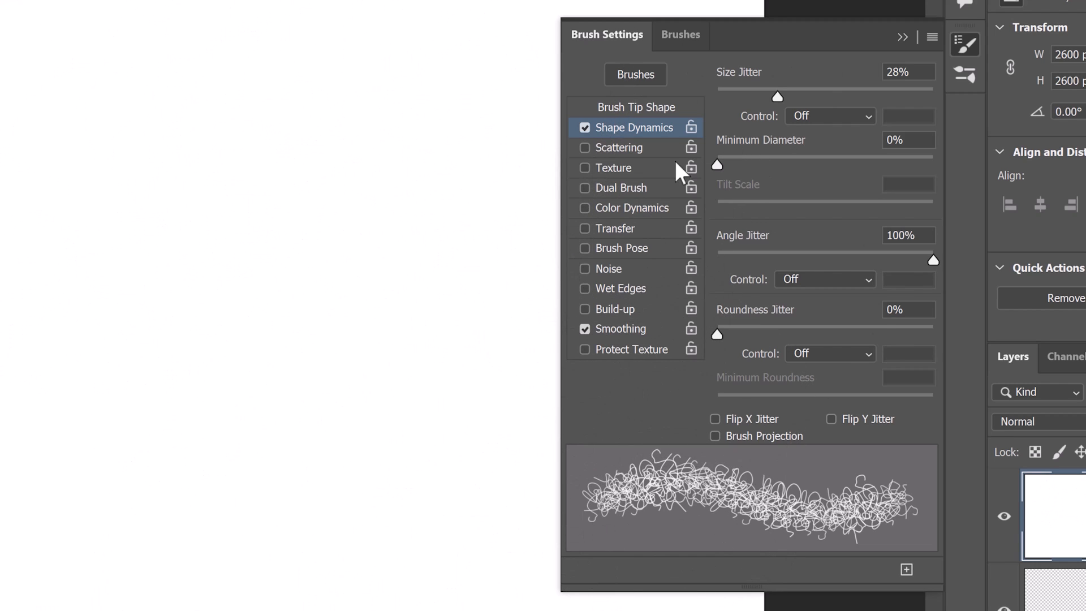
Turn on Flip X and Flip Y Jitter, test-painting dabs and then undoing them.
left_click(714, 419)
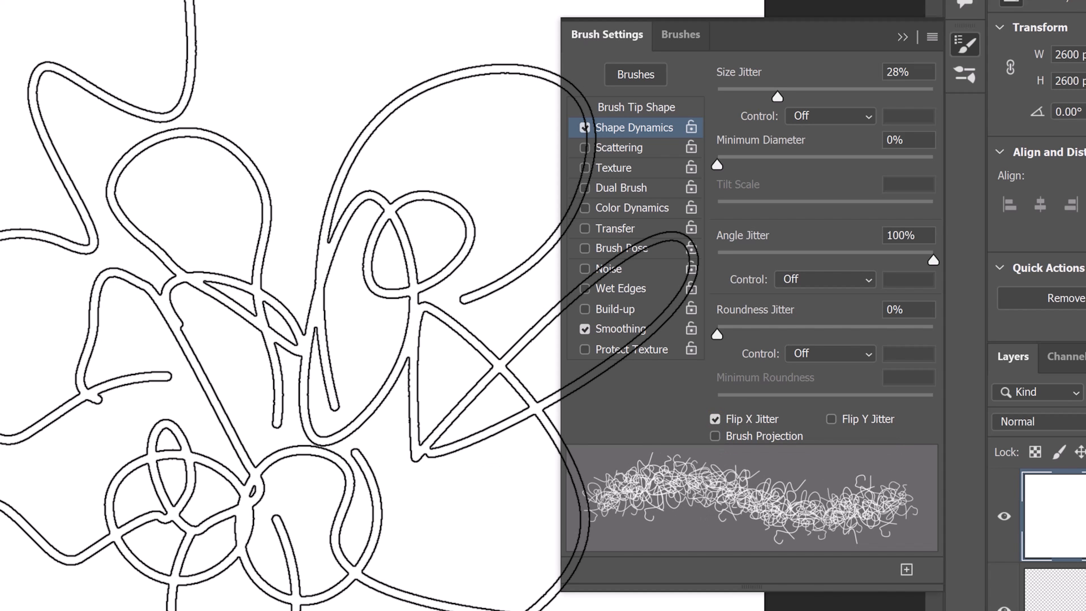
left_click(831, 418)
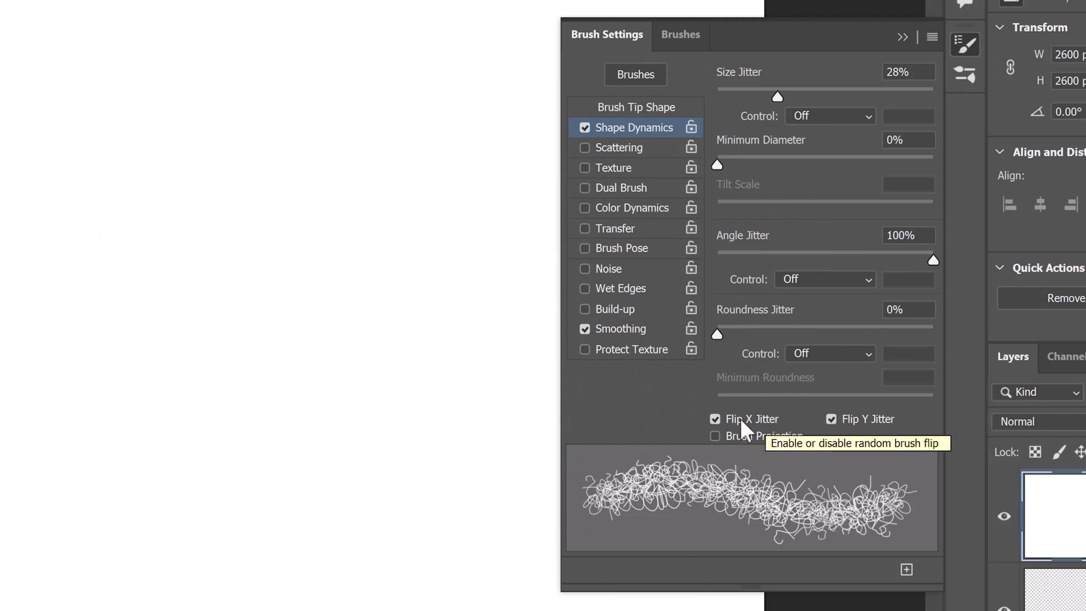
left_click(282, 350)
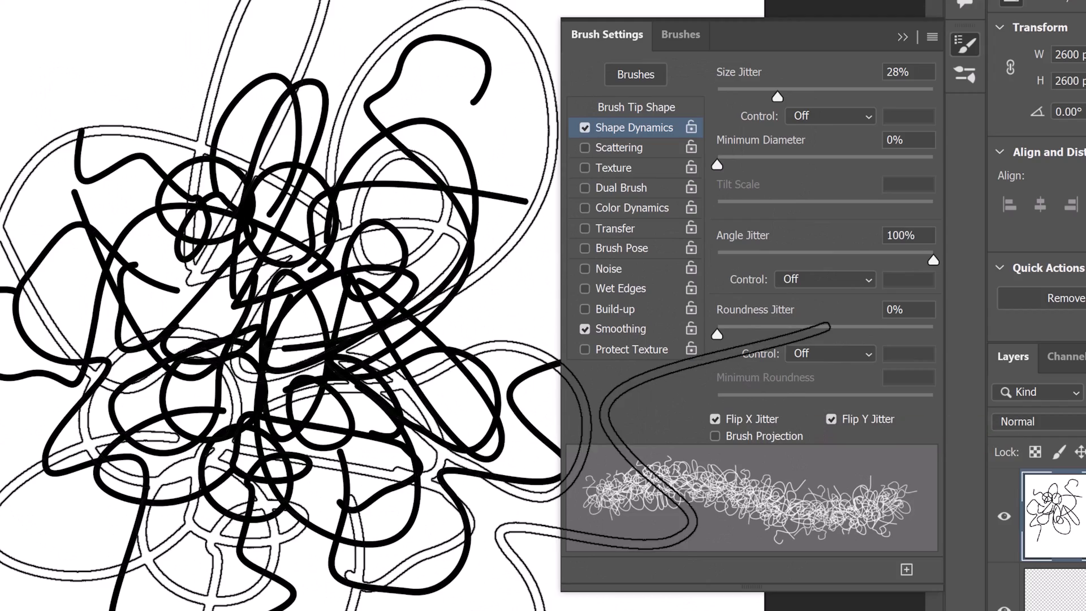
left_click(322, 345)
left_click(277, 294)
left_click(362, 271)
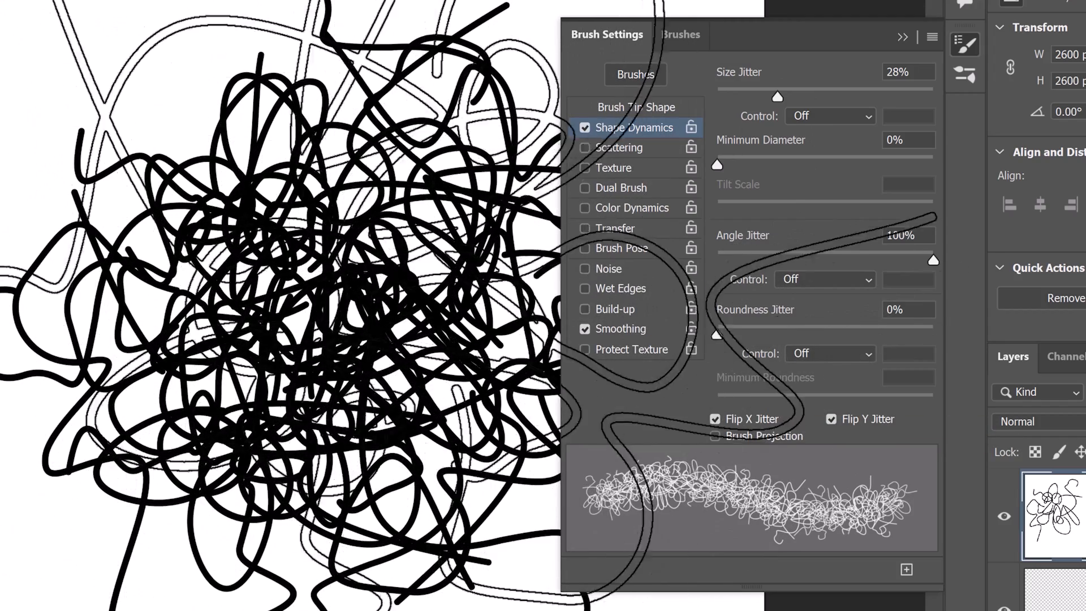
left_click_drag(362, 272, 340, 379)
key("ctrl+z")
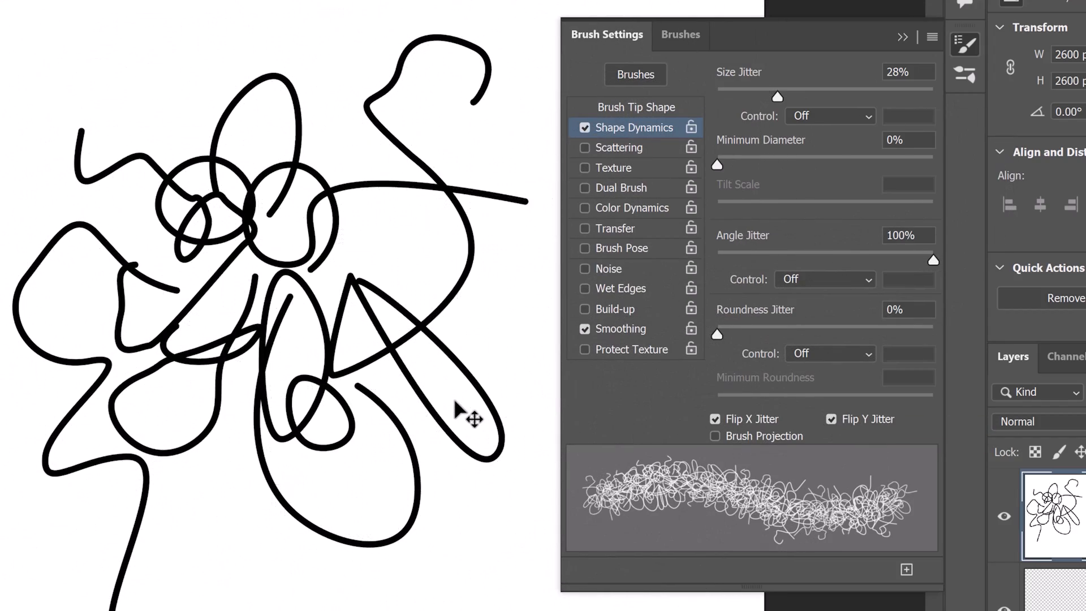
key("ctrl+z")
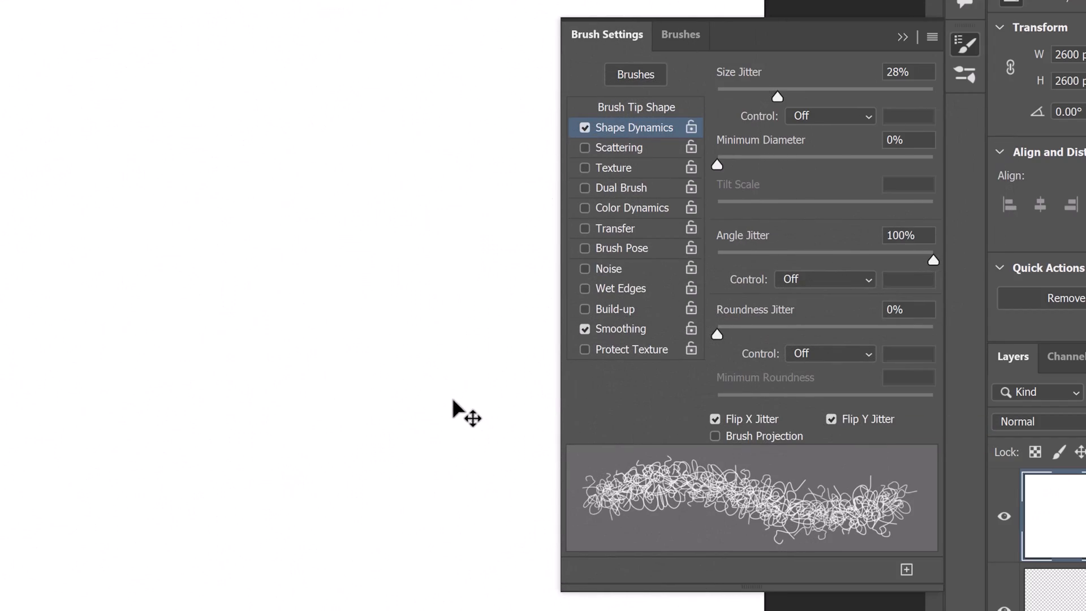
Enable Scattering at 34% with a count of 2.
left_click(612, 145)
left_click_drag(717, 96, 724, 96)
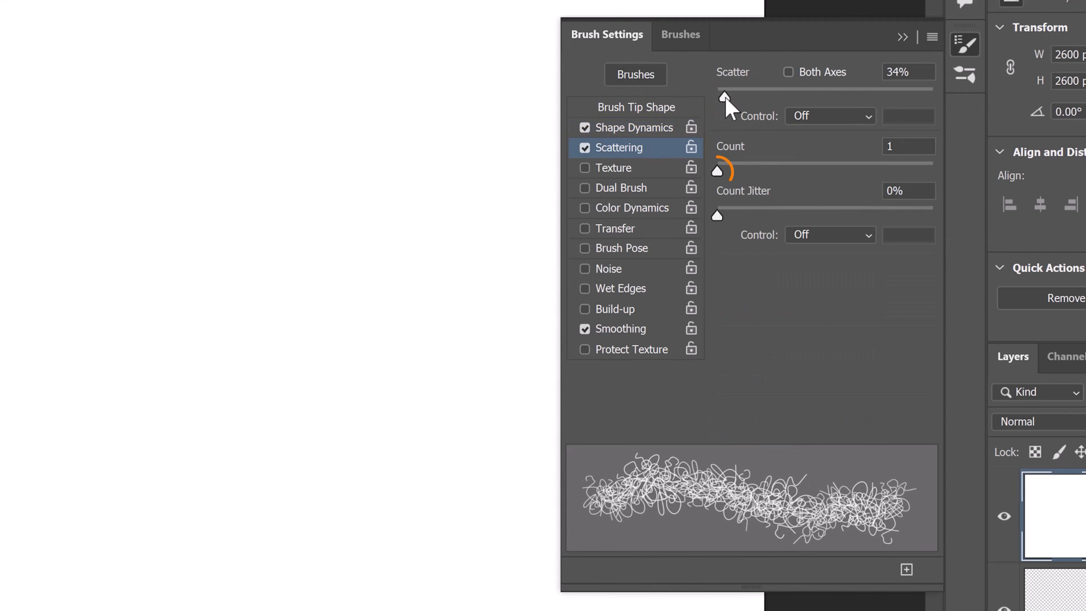
left_click_drag(718, 173, 730, 172)
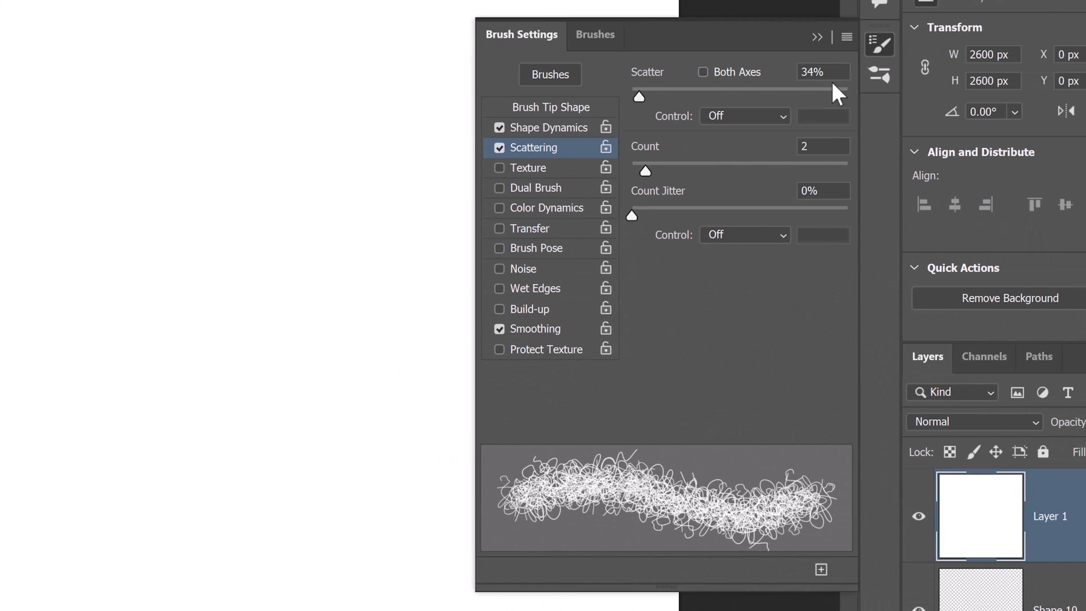
left_click(932, 37)
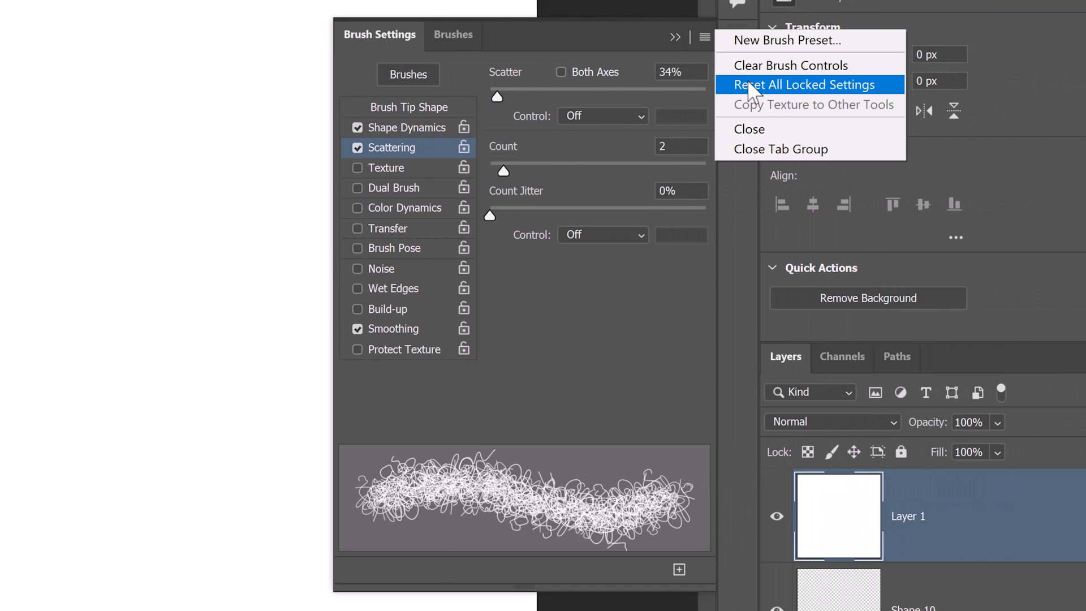
Save the brush as a new preset named 'Fur Ball 2512'.
left_click(754, 44)
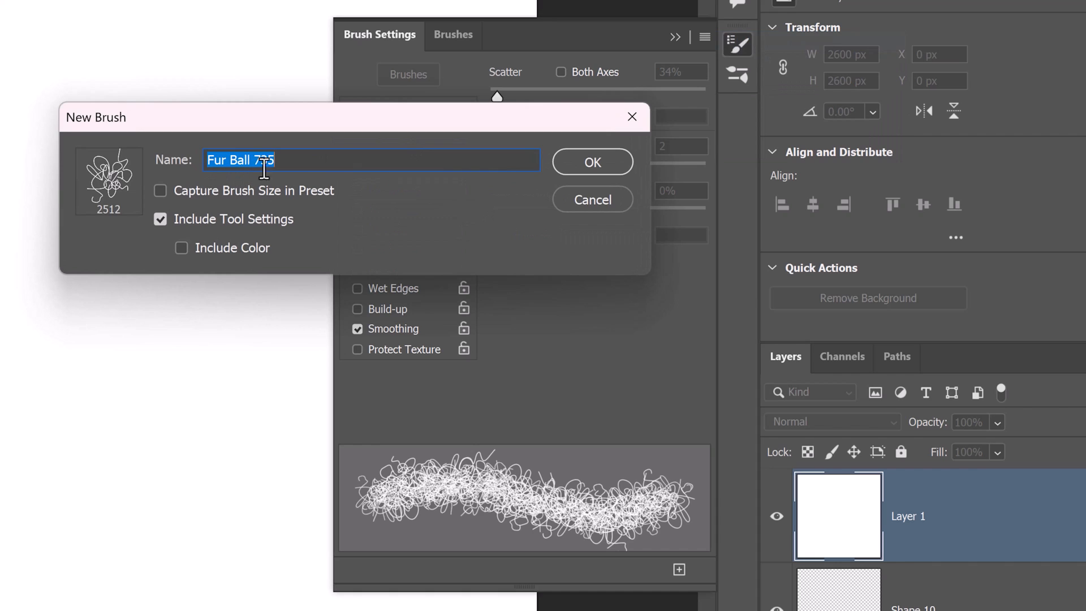
left_click_drag(277, 127, 283, 215)
left_click(262, 253)
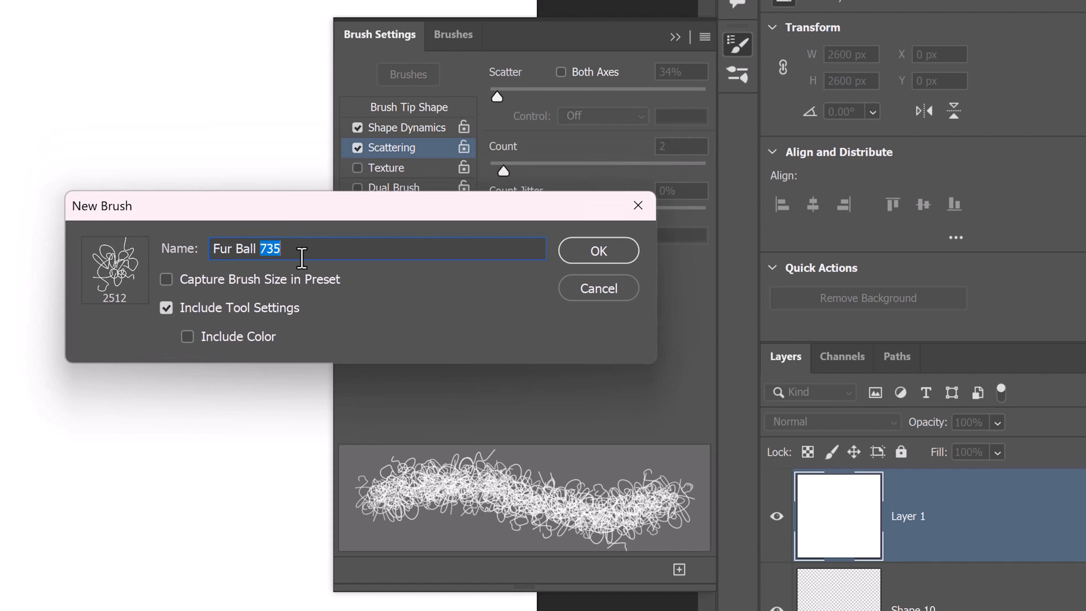
type("2512")
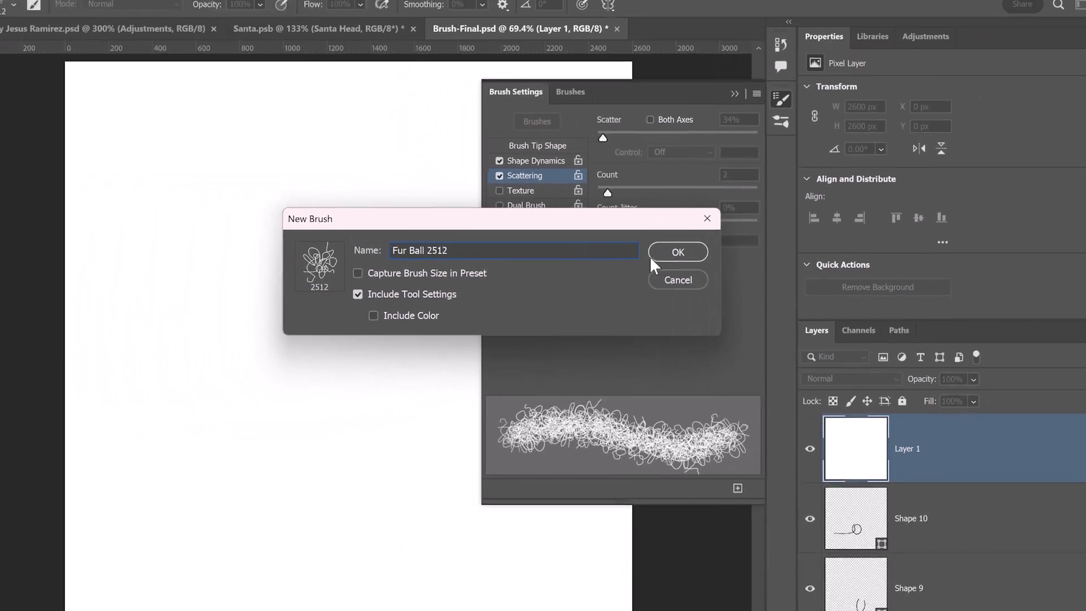
left_click(677, 253)
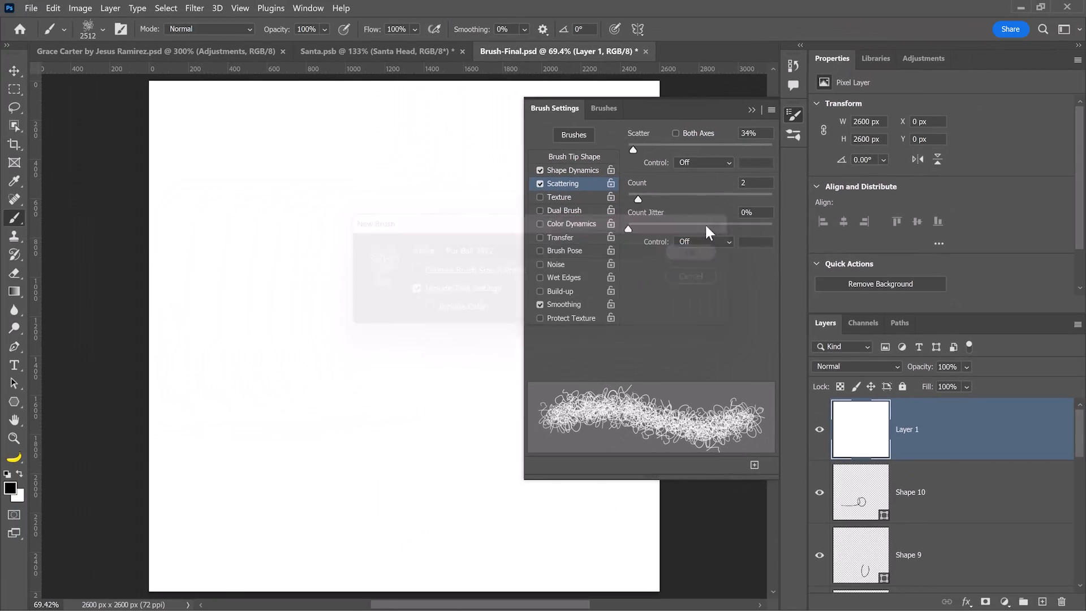
Undo a large test stroke, shrink the brush, and paint a small fur-ball stroke.
mouse_move(305, 356)
left_mouse_down()
mouse_move(594, 370)
mouse_move(557, 350)
left_mouse_up()
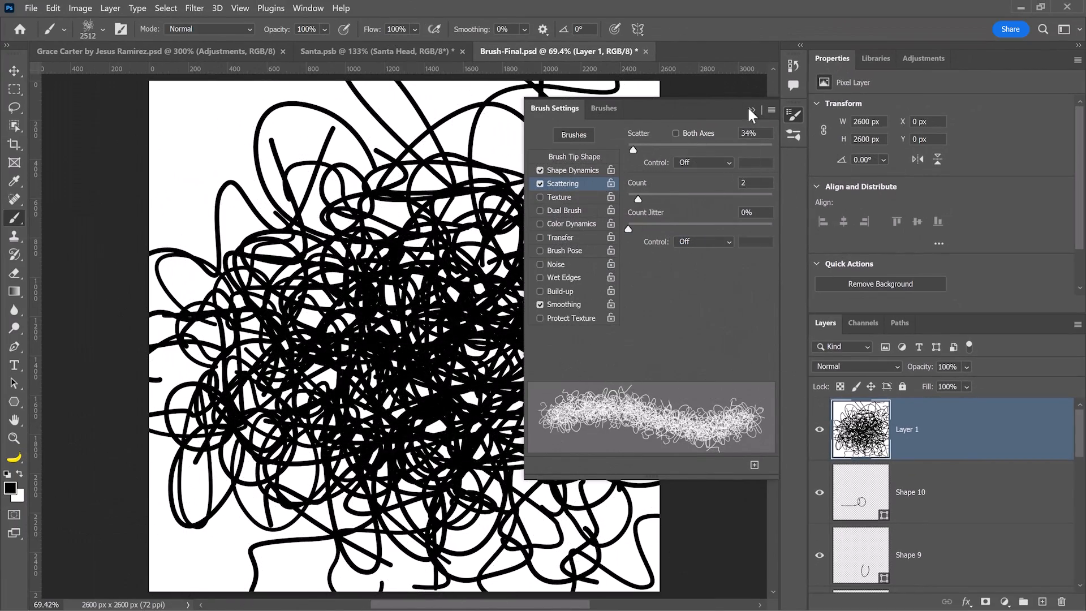
left_click(751, 109)
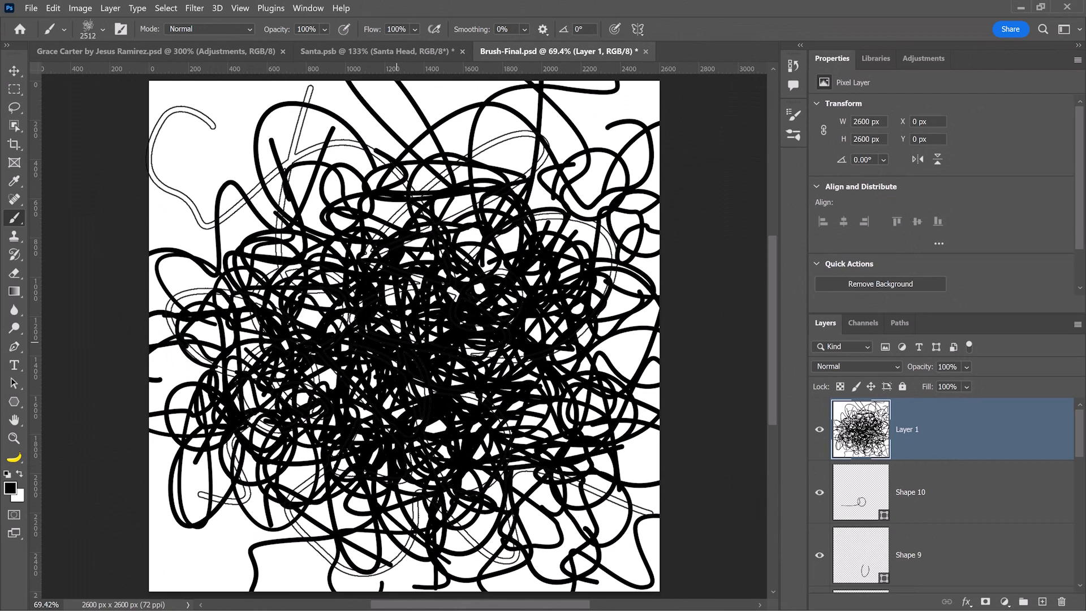
key("ctrl+z")
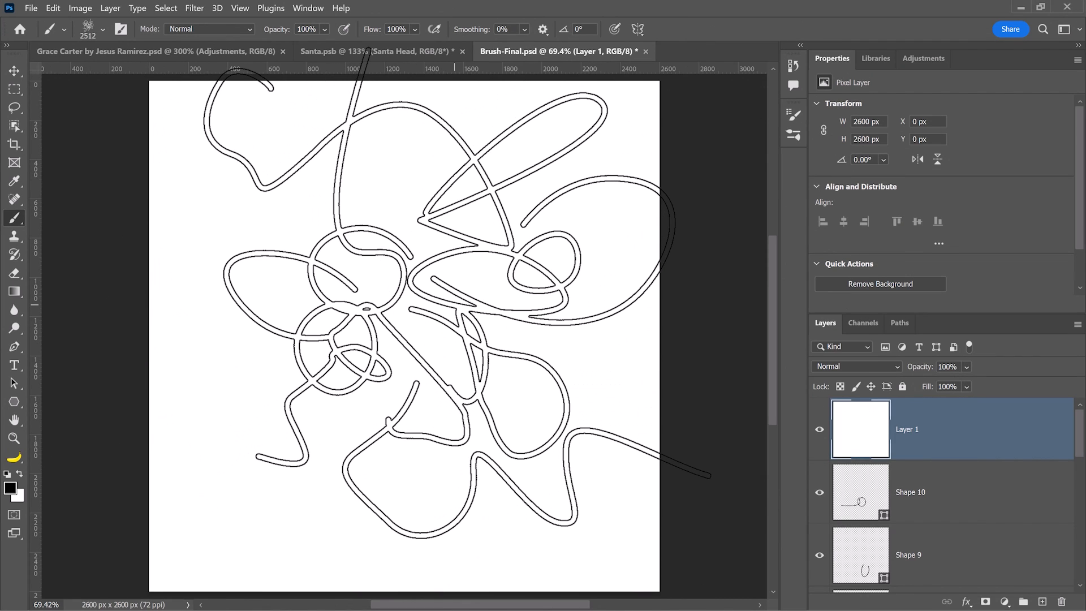
key("bracketleft")
key("bracketleft")
key("bracketleft")
key("bracketleft")
key("bracketleft")
key("bracketleft")
key("bracketleft")
key("bracketleft")
key("bracketleft")
key("bracketleft")
key("bracketleft")
key("bracketleft")
key("bracketleft")
key("bracketleft")
key("bracketleft")
key("bracketleft")
key("bracketleft")
key("bracketleft")
key("bracketleft")
key("bracketleft")
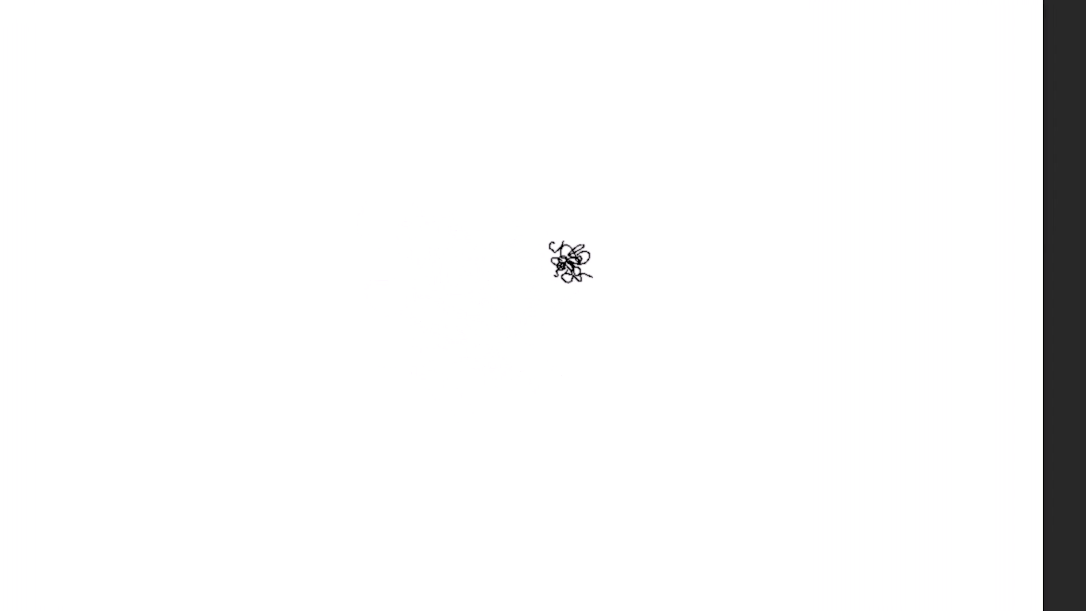
mouse_move(570, 262)
left_mouse_down()
mouse_move(531, 287)
mouse_move(490, 410)
mouse_move(579, 246)
mouse_move(492, 427)
mouse_move(523, 376)
mouse_move(559, 412)
mouse_move(580, 233)
mouse_move(498, 418)
left_mouse_up()
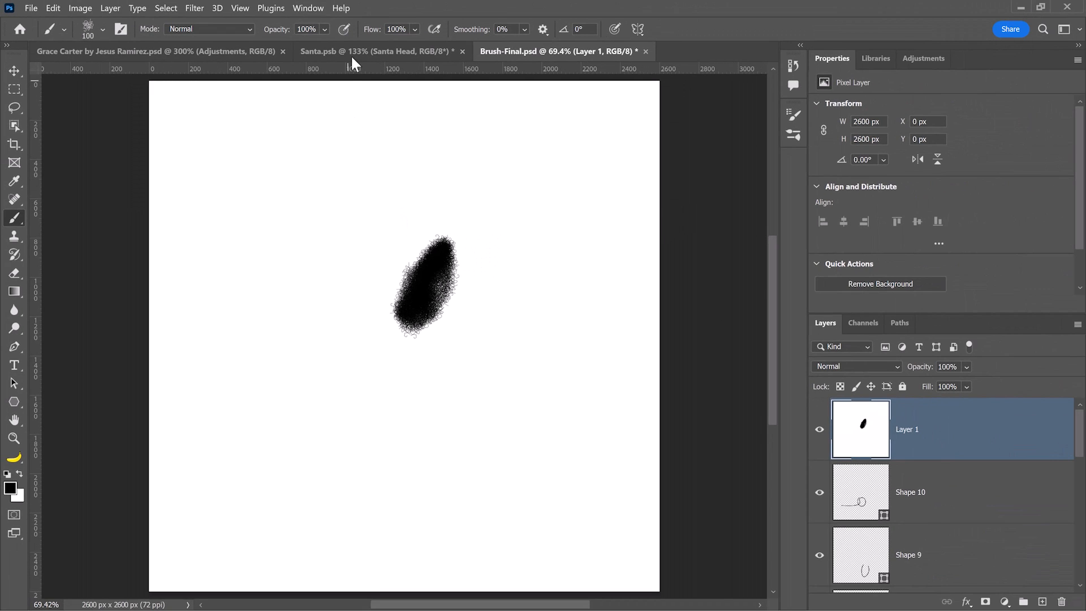
Return to Santa.psb and zoom in on the green fringe around the beard, glasses and hair.
left_click(352, 54)
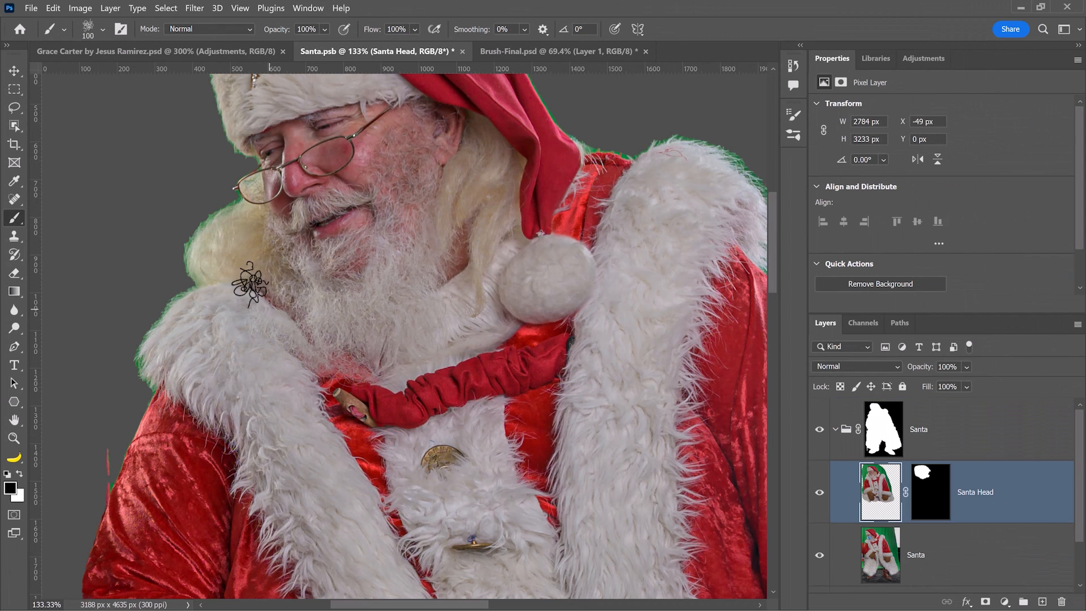
scroll(198, 258, "up", 3)
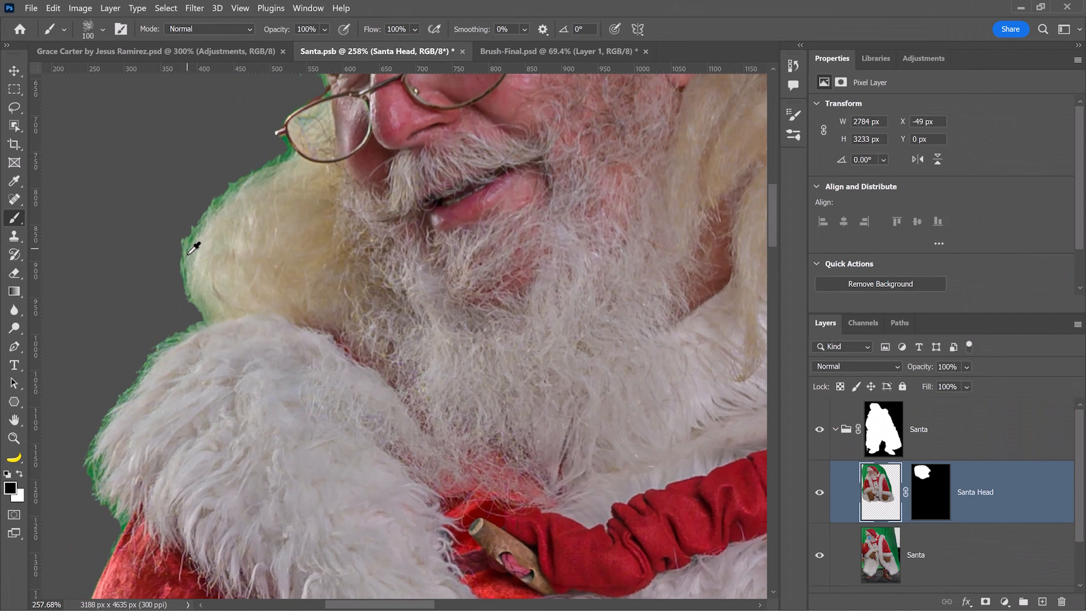
left_click_drag(259, 218, 364, 353)
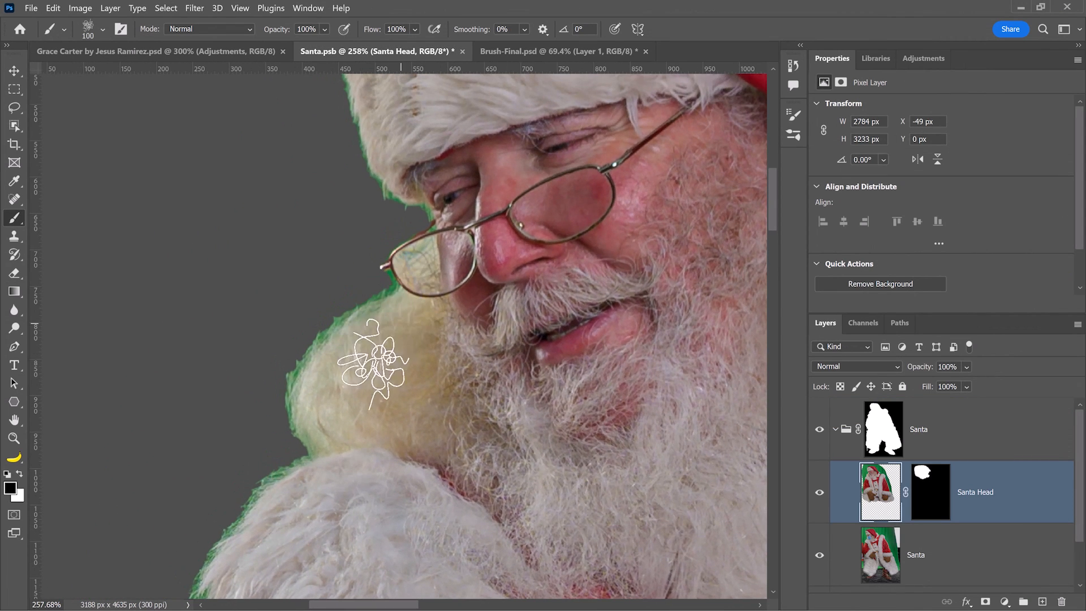
scroll(362, 407, "down", 4)
mouse_move(519, 437)
left_mouse_down()
mouse_move(460, 279)
mouse_move(355, 268)
mouse_move(560, 396)
mouse_move(551, 407)
left_mouse_up()
scroll(359, 347, "up", 4)
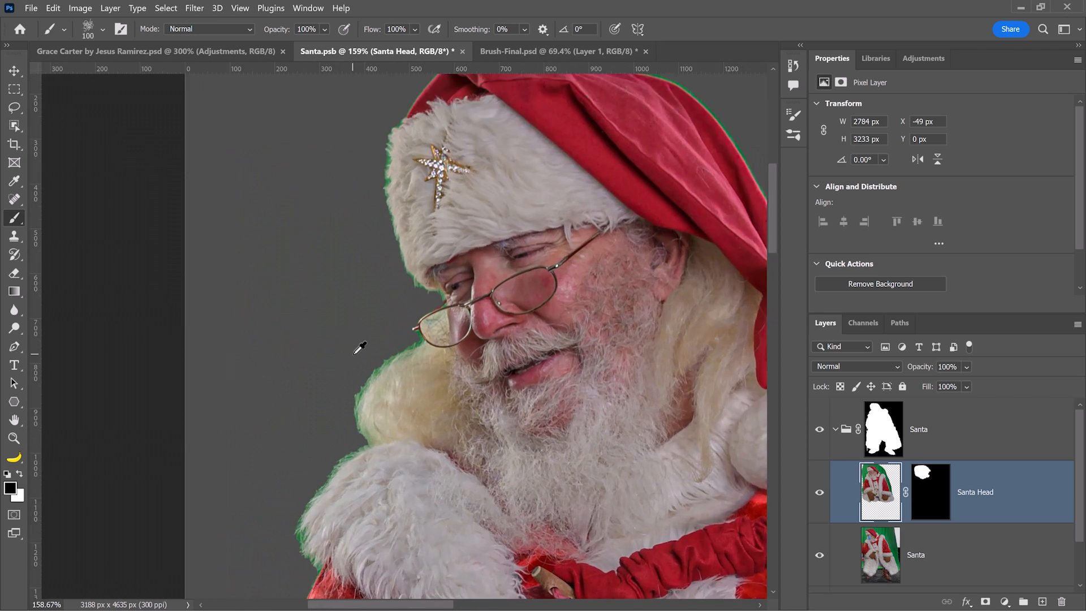
left_click_drag(461, 401, 394, 341)
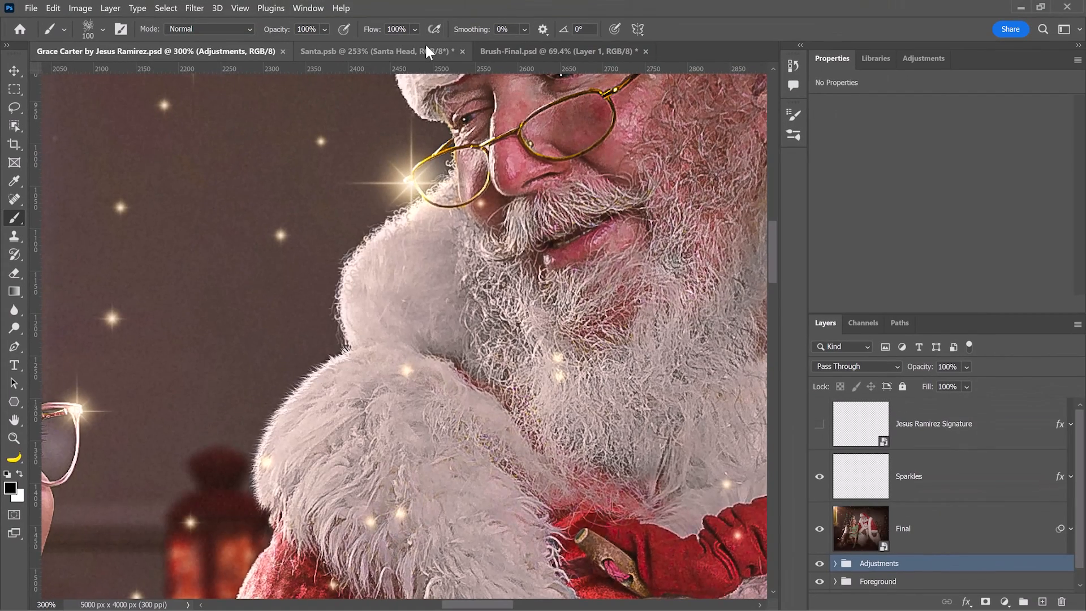
left_click(425, 42)
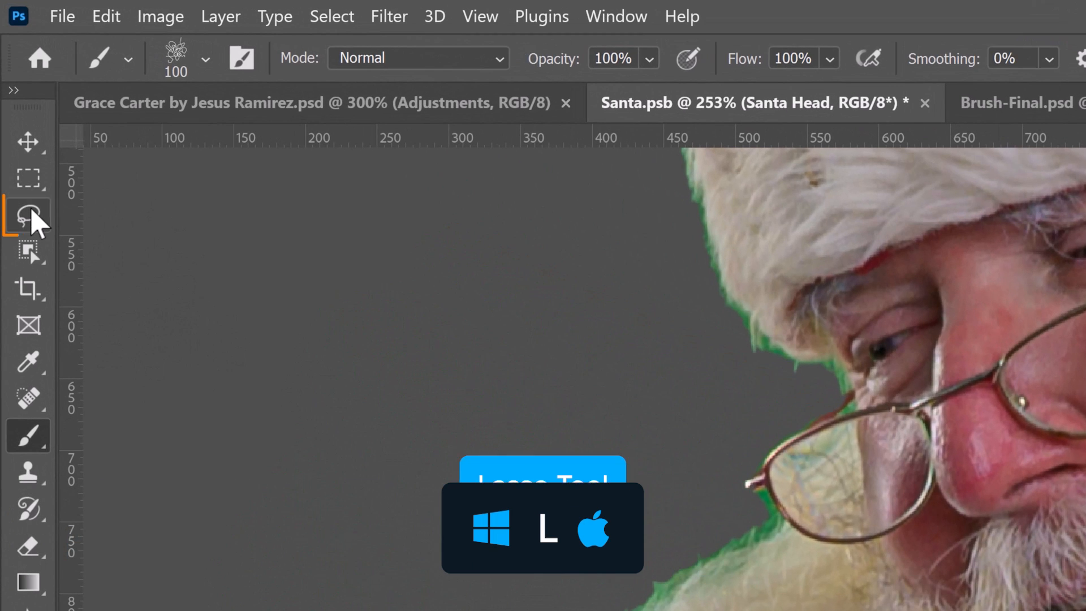
Lasso the beard-side fringe, fill it black on the Santa group mask, then select the left lens interior.
left_click(17, 108)
left_click(63, 218)
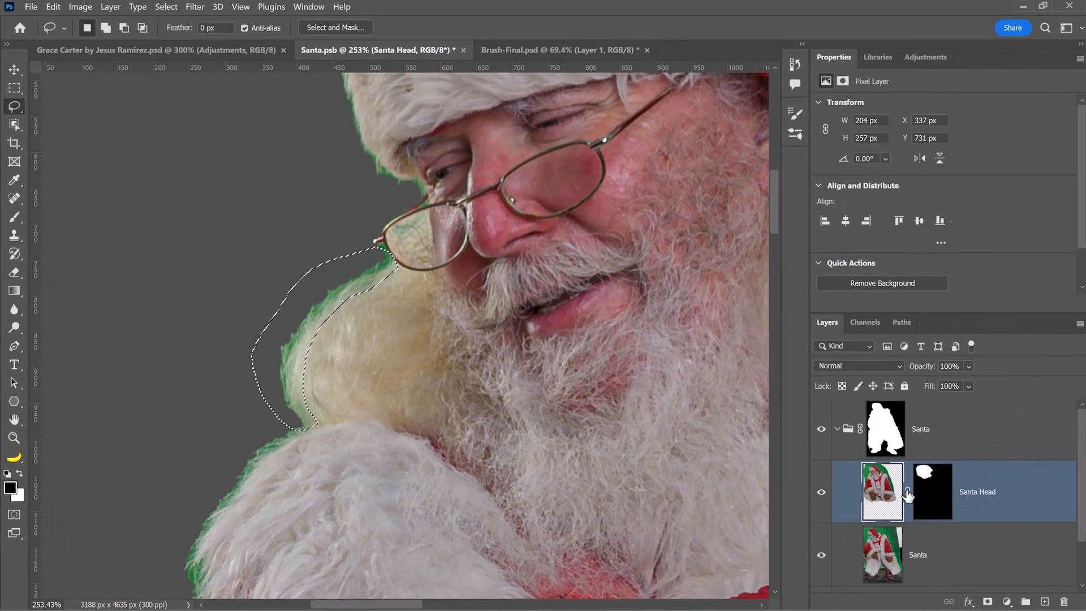
left_click(887, 444)
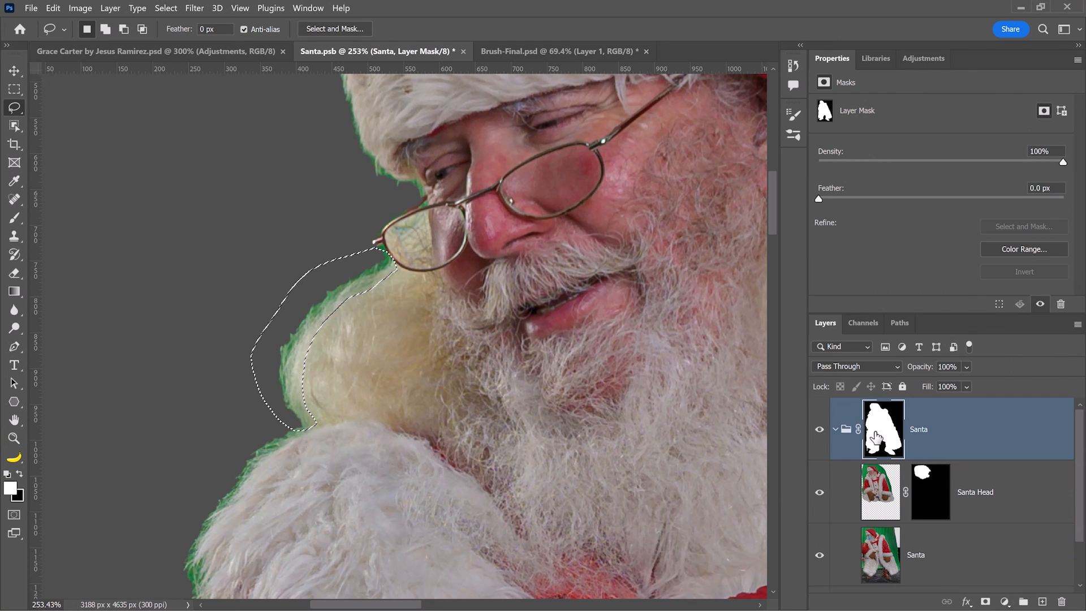
key("ctrl+BackSpace")
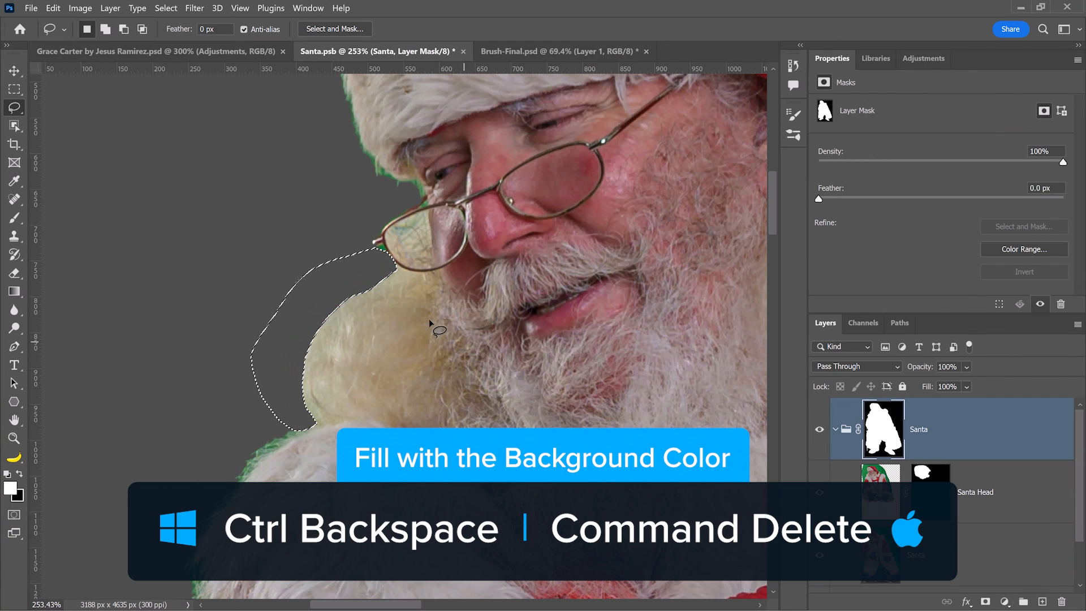
key("ctrl+d")
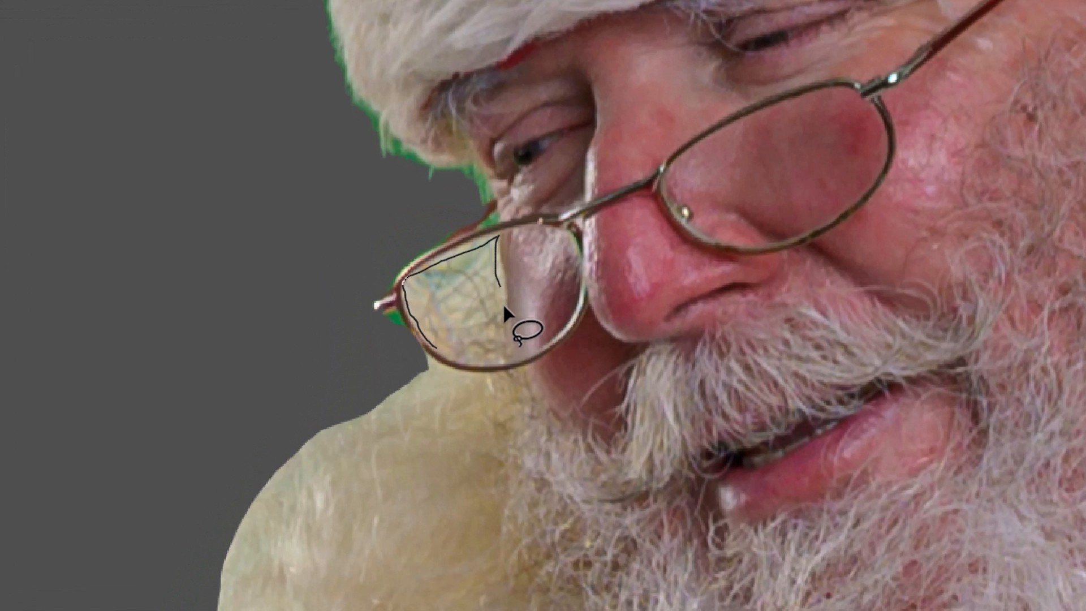
left_click_drag(440, 341, 441, 347)
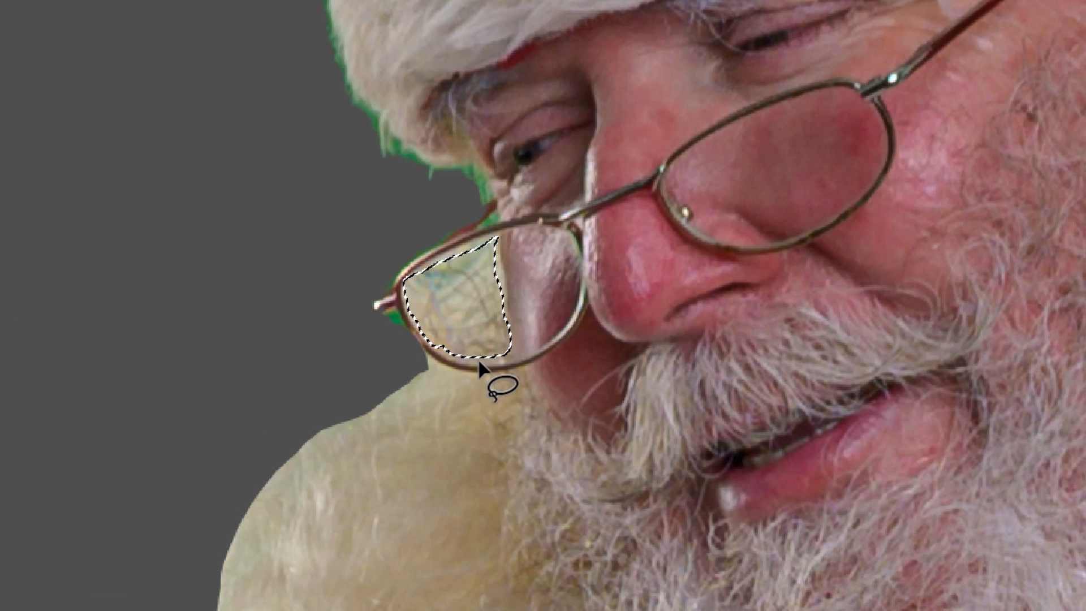
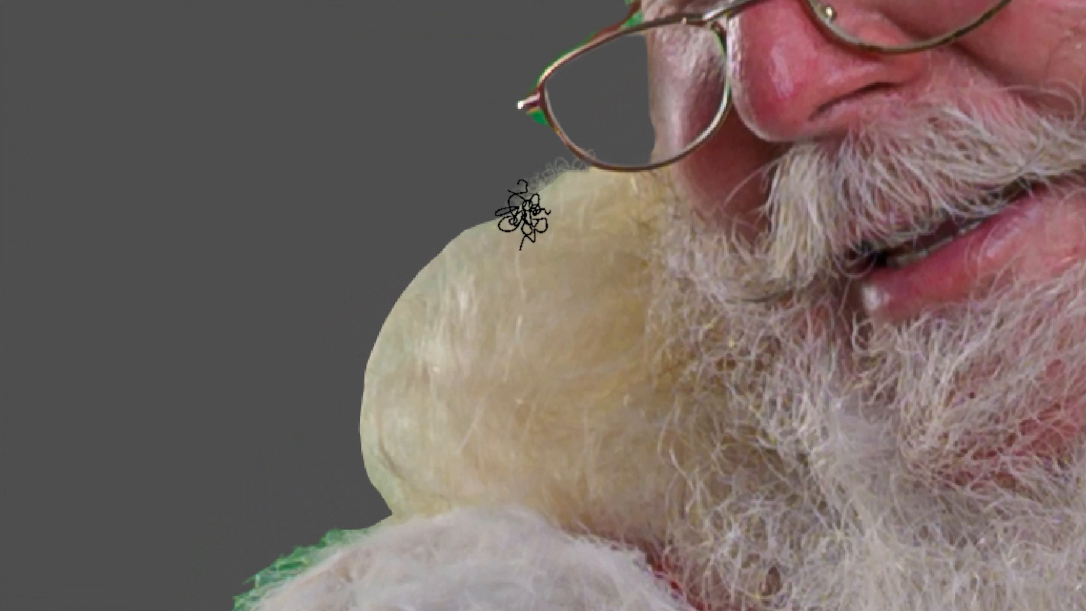
Paint wispy hair strands into the Santa mask along the beard's left edge and inside the lower lens.
mouse_move(523, 215)
left_mouse_down()
mouse_move(456, 257)
mouse_move(396, 331)
mouse_move(380, 380)
mouse_move(385, 463)
mouse_move(407, 502)
mouse_move(380, 386)
mouse_move(376, 434)
mouse_move(402, 373)
mouse_move(375, 422)
left_mouse_up()
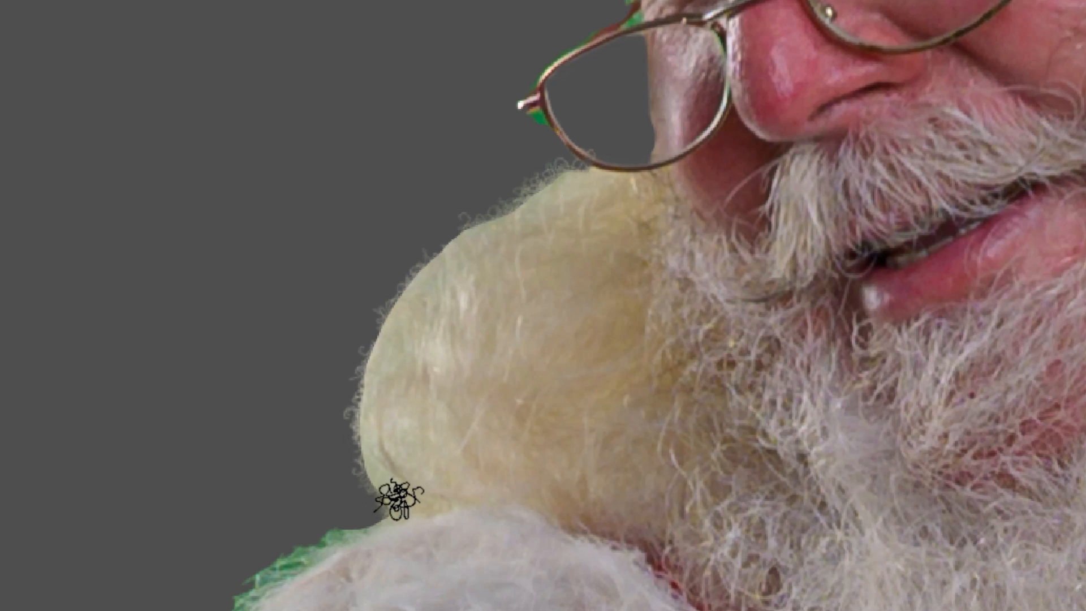
mouse_move(376, 465)
left_mouse_down()
mouse_move(369, 416)
mouse_move(381, 470)
mouse_move(371, 422)
mouse_move(385, 368)
mouse_move(370, 423)
mouse_move(400, 323)
mouse_move(383, 351)
mouse_move(422, 293)
mouse_move(380, 361)
mouse_move(424, 292)
mouse_move(385, 339)
mouse_move(455, 247)
mouse_move(445, 272)
mouse_move(508, 224)
mouse_move(464, 239)
mouse_move(537, 206)
left_mouse_up()
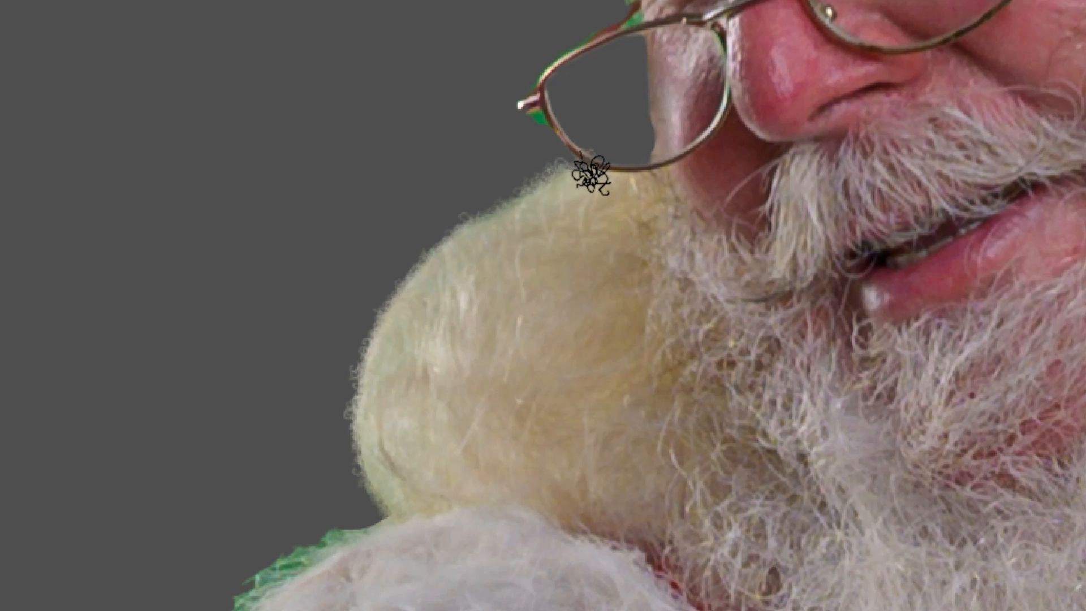
mouse_move(591, 174)
left_mouse_down()
mouse_move(661, 136)
mouse_move(624, 177)
mouse_move(673, 127)
mouse_move(590, 181)
mouse_move(644, 132)
left_mouse_up()
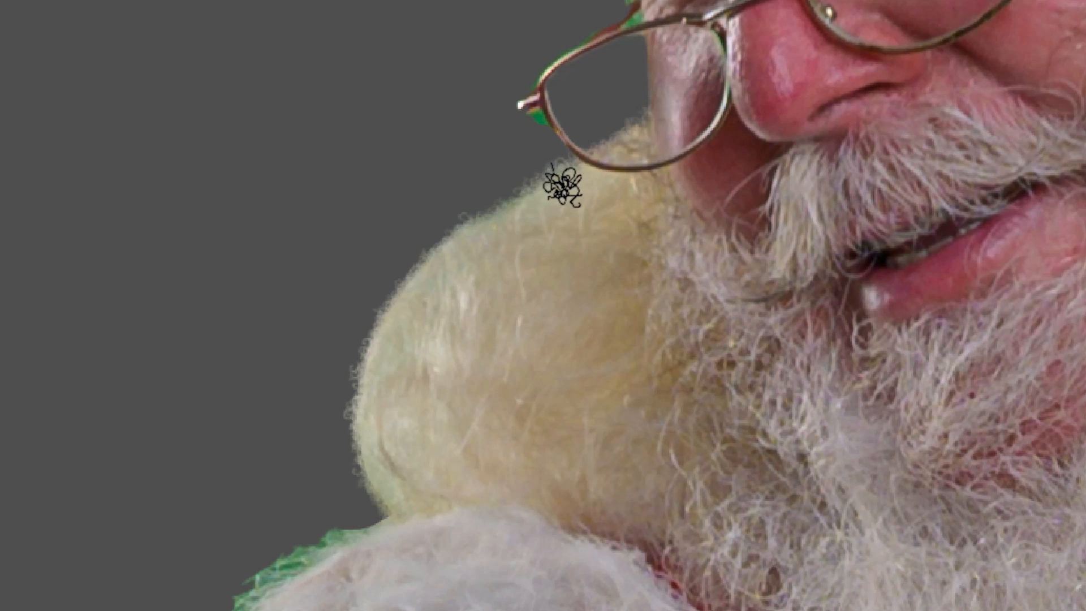
mouse_move(578, 179)
left_mouse_down()
mouse_move(473, 243)
mouse_move(409, 296)
mouse_move(385, 335)
mouse_move(371, 383)
mouse_move(380, 465)
mouse_move(407, 517)
left_mouse_up()
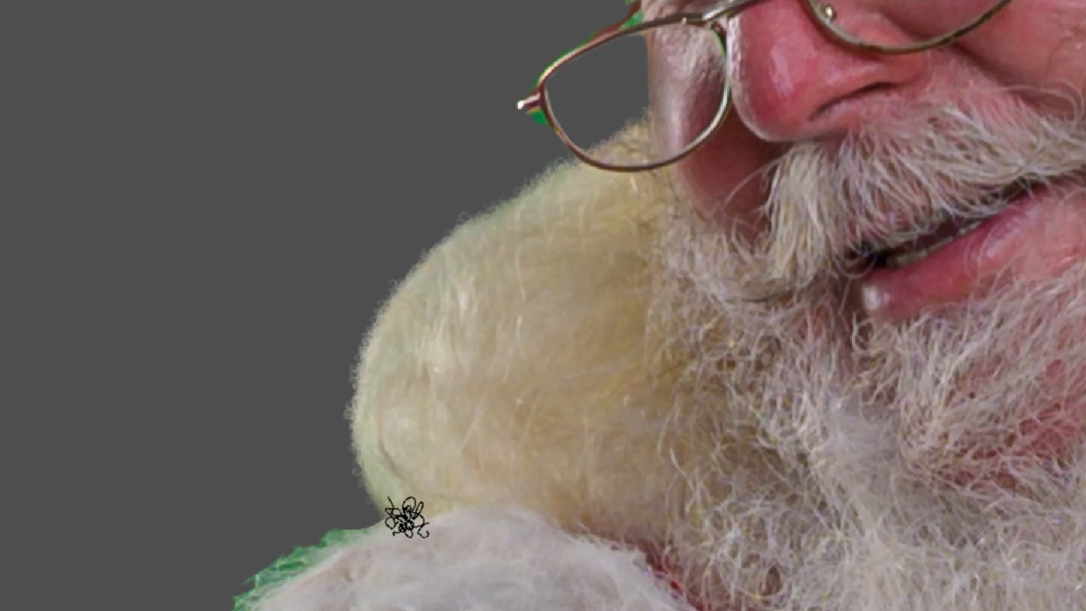
key("bracketright")
key("bracketright")
key("bracketright")
key("bracketright")
key("bracketright")
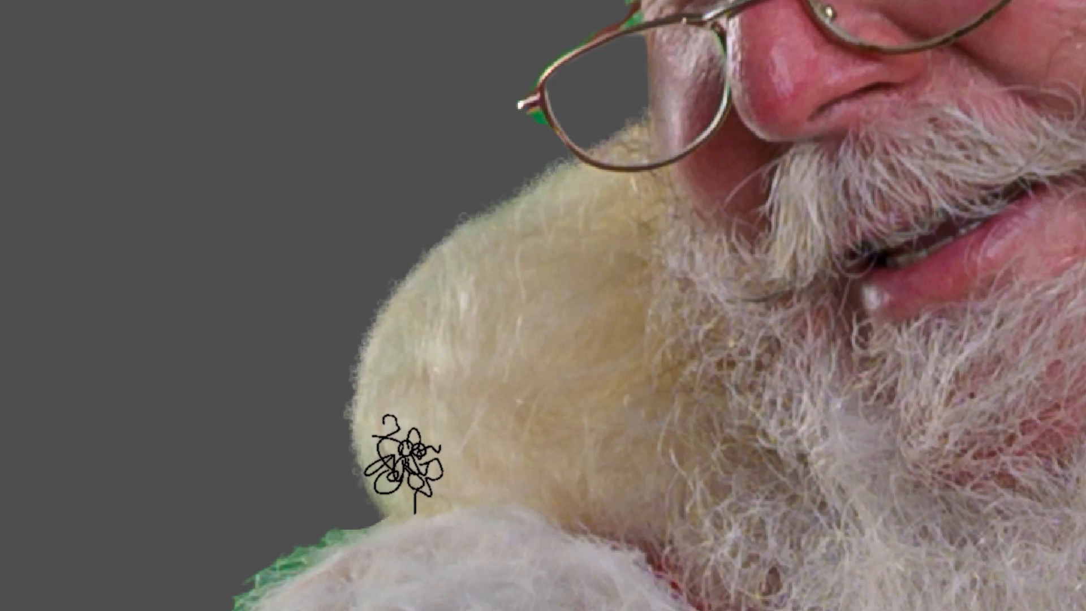
left_click_drag(387, 459, 440, 479)
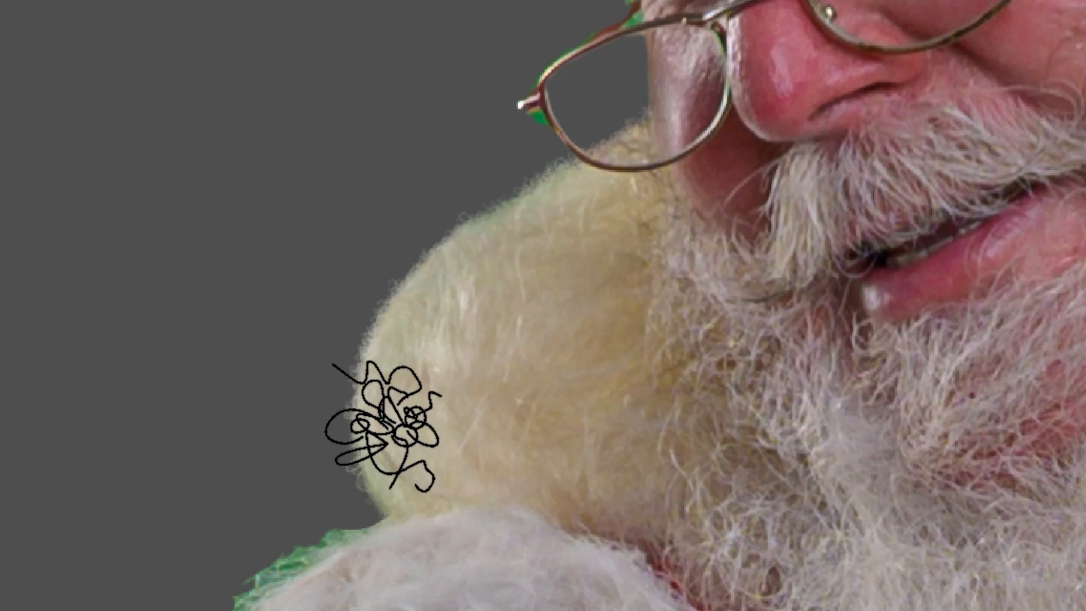
left_click_drag(378, 418, 430, 481)
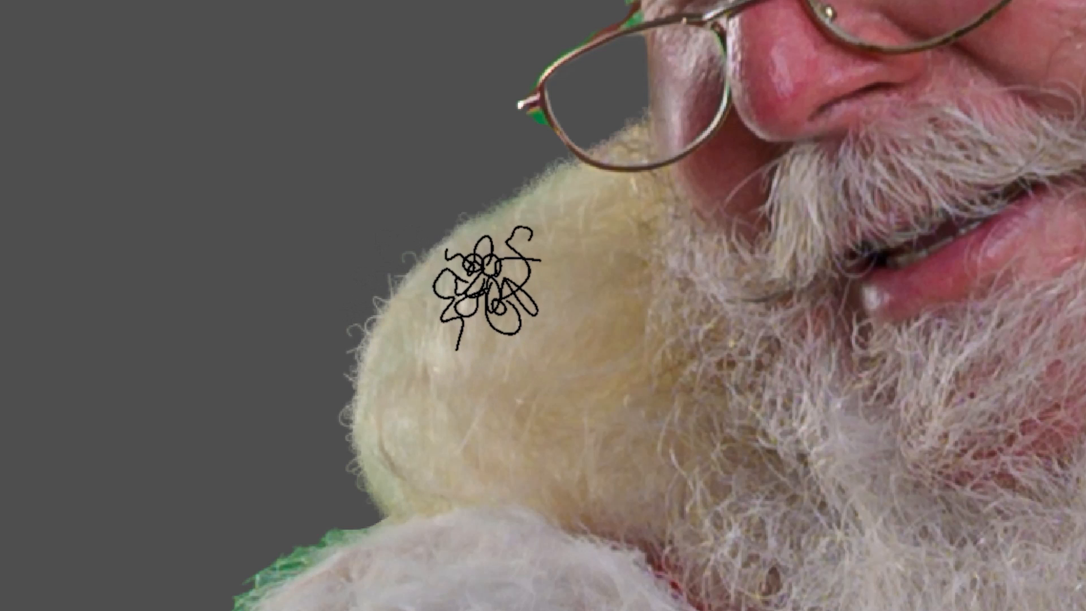
key("x")
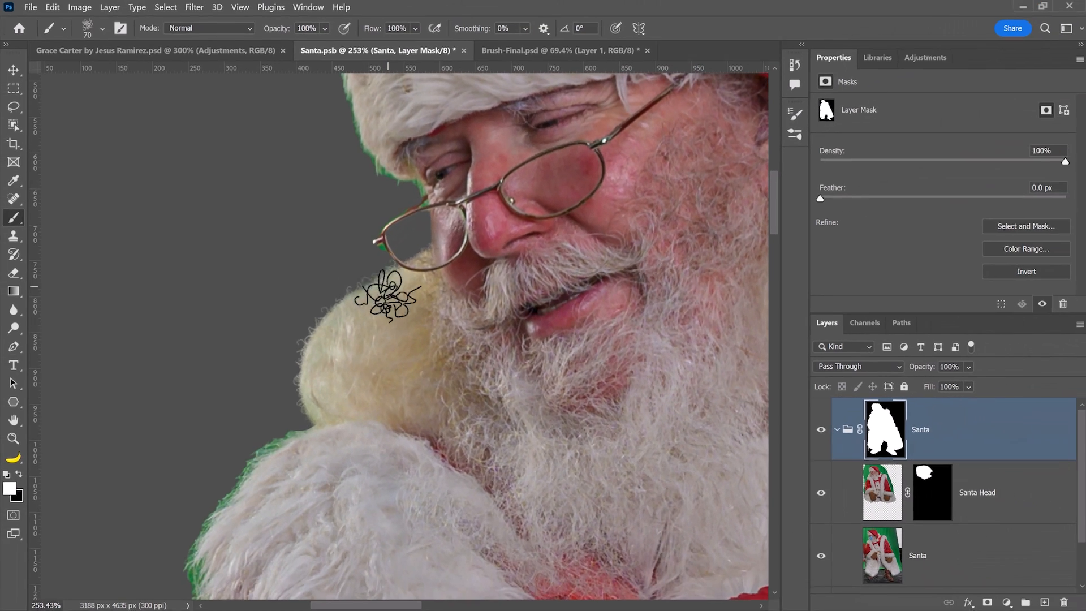
Check the reference composite, then add Layer 1 above the Santa group, clipped to it.
left_click(166, 52)
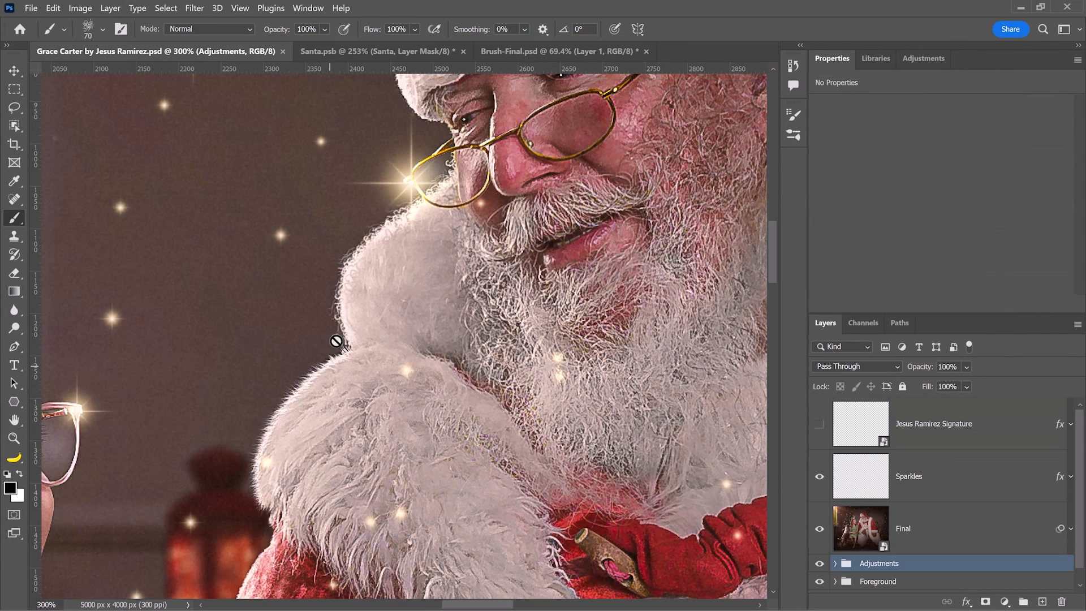
left_click(373, 54)
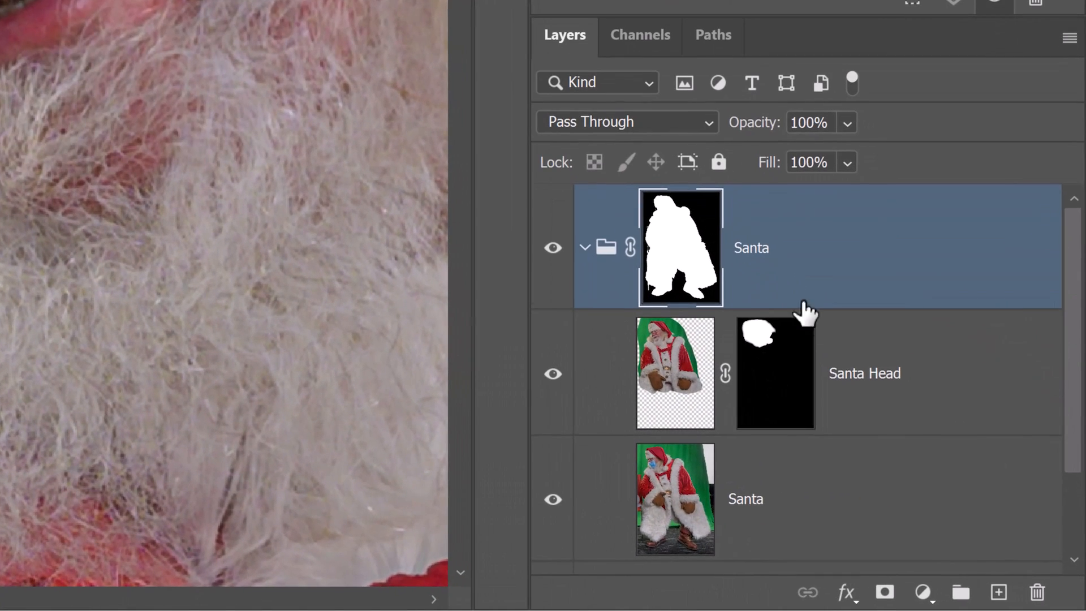
left_click(991, 594)
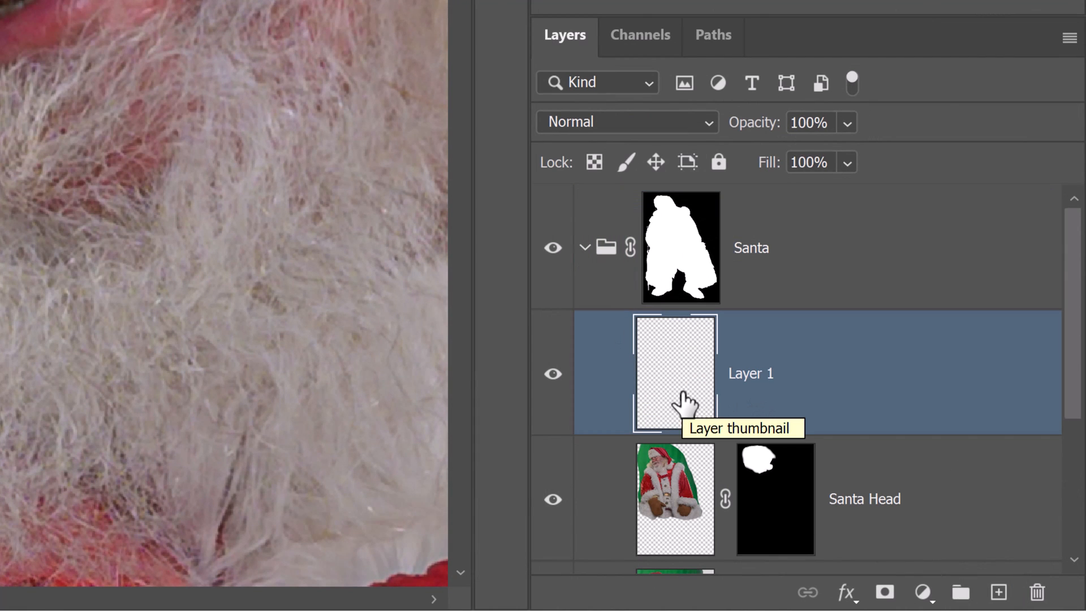
key("ctrl+bracketright")
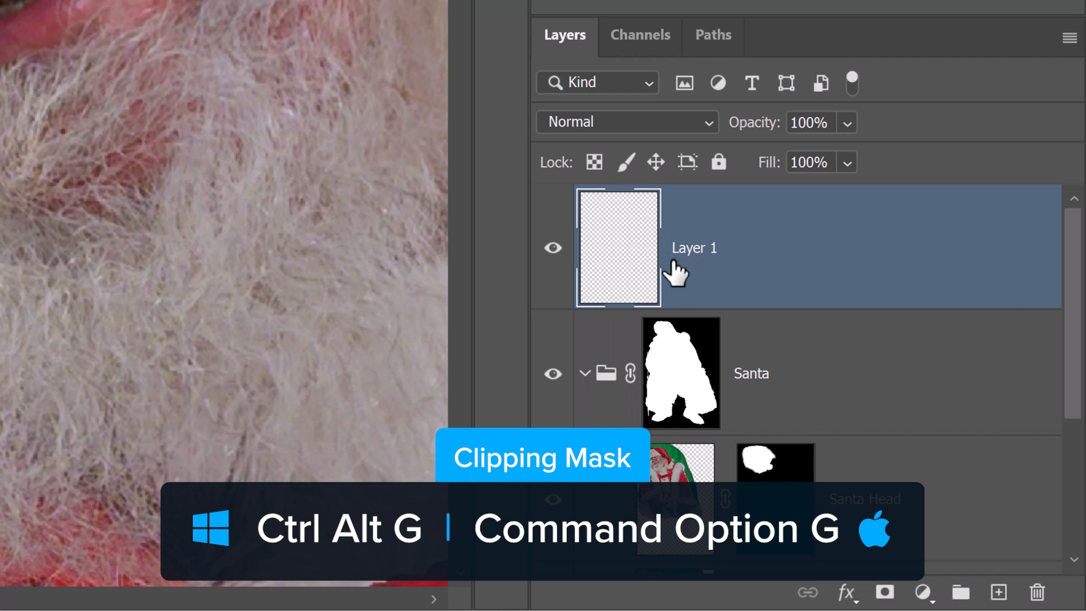
key("ctrl+alt+g")
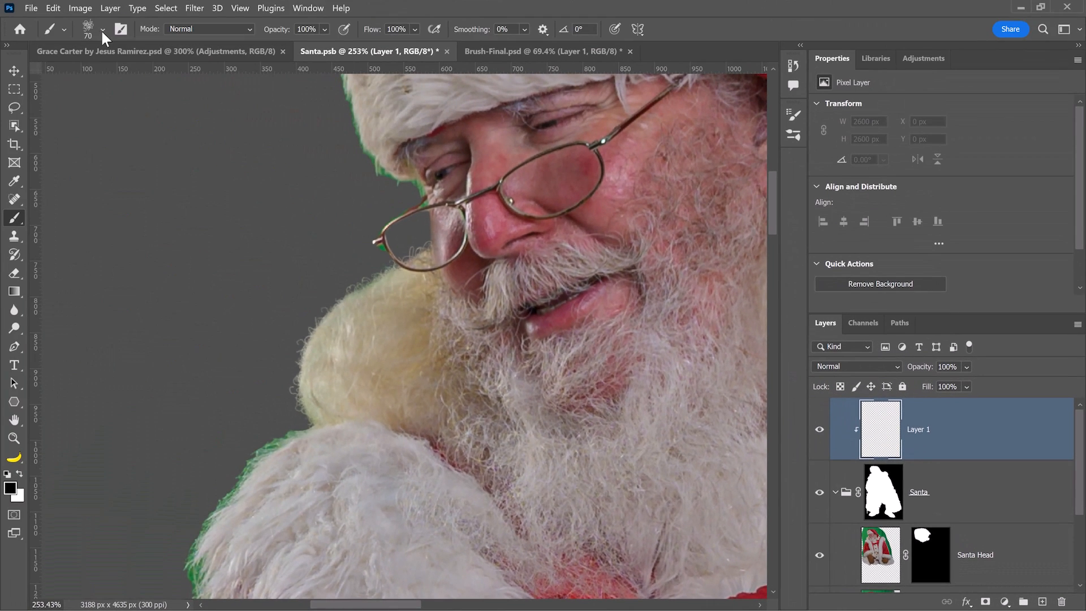
Select the Soft Round brush preset.
left_click(101, 29)
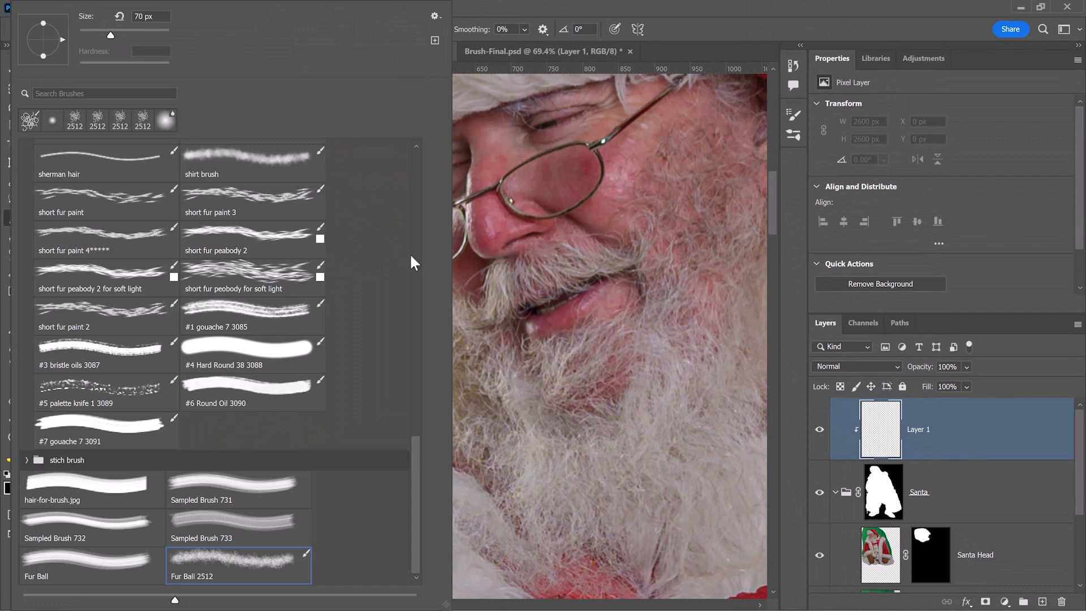
left_click_drag(412, 465, 405, 118)
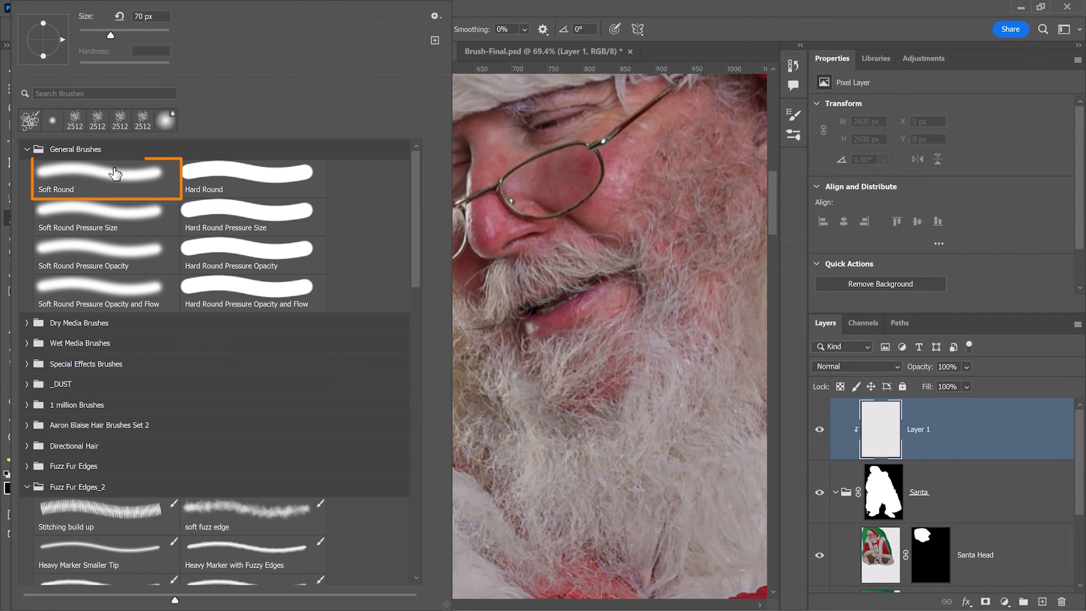
left_click(84, 187)
left_click(595, 21)
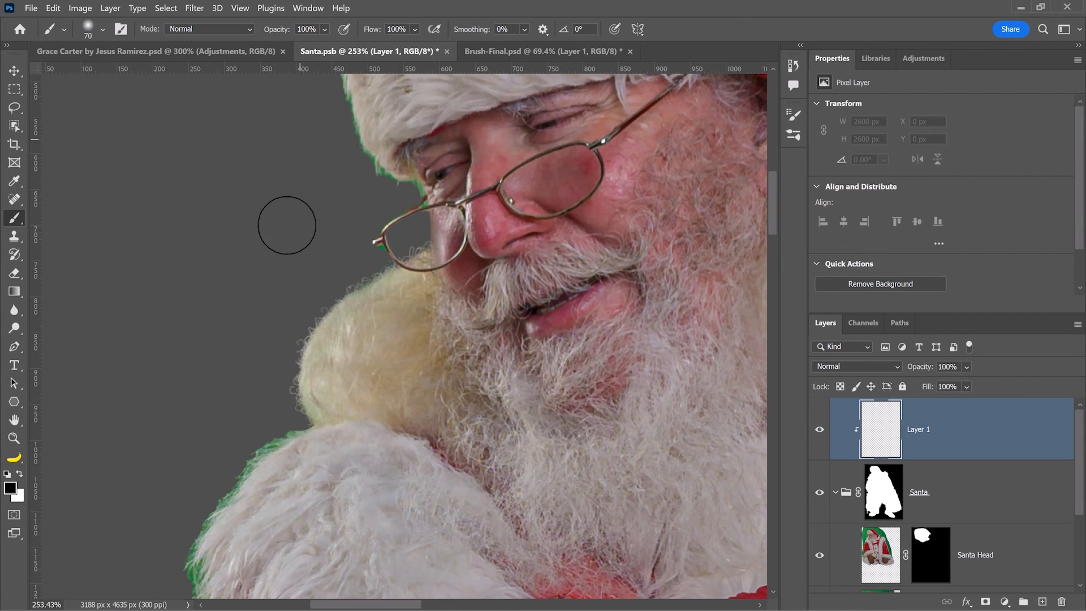
Sample the beard's beige and paint it over the green fringe on Layer 1.
key("alt")
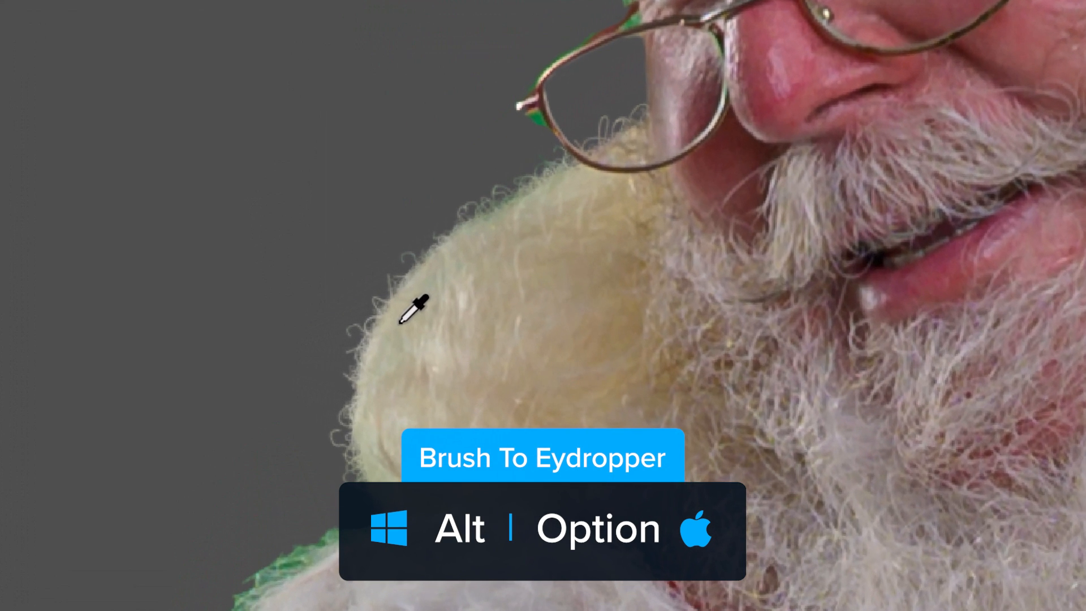
left_click(393, 402)
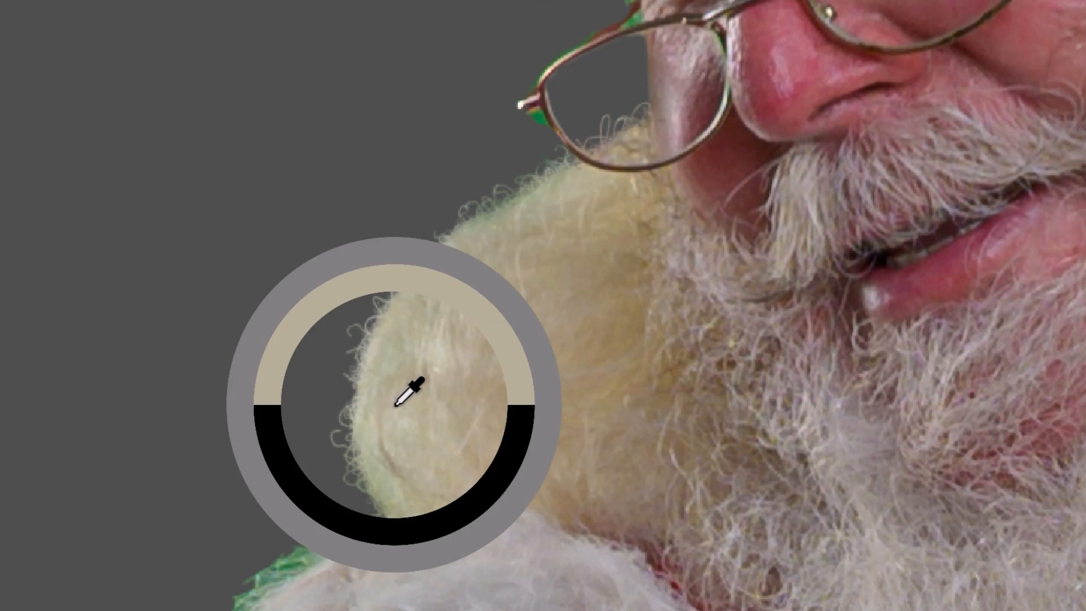
mouse_move(337, 455)
left_mouse_down()
mouse_move(335, 344)
mouse_move(400, 242)
mouse_move(378, 262)
mouse_move(494, 172)
mouse_move(531, 173)
mouse_move(506, 174)
left_mouse_up()
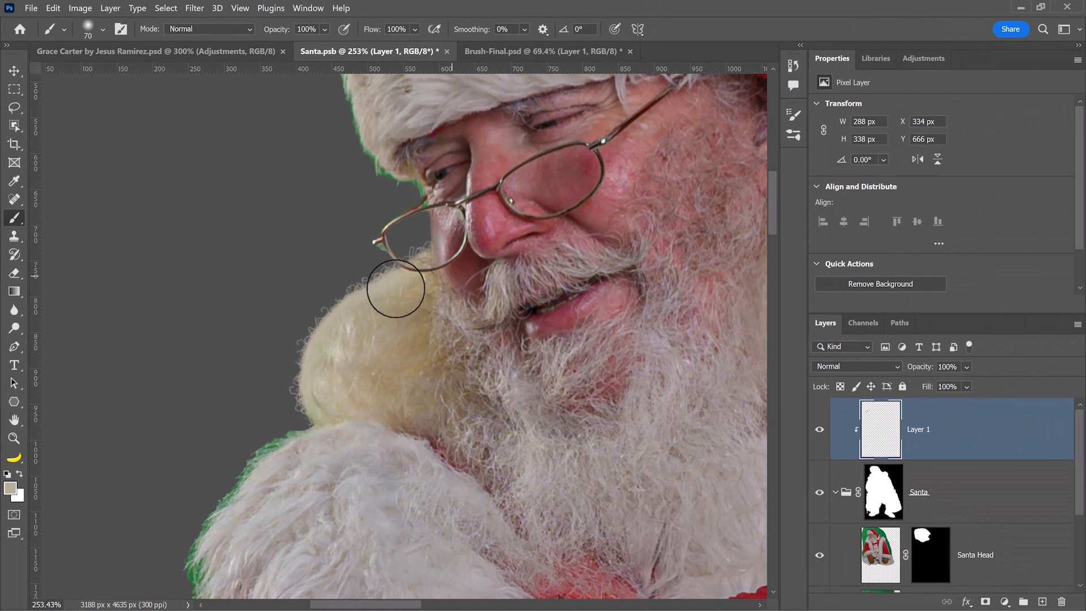
left_click(830, 367)
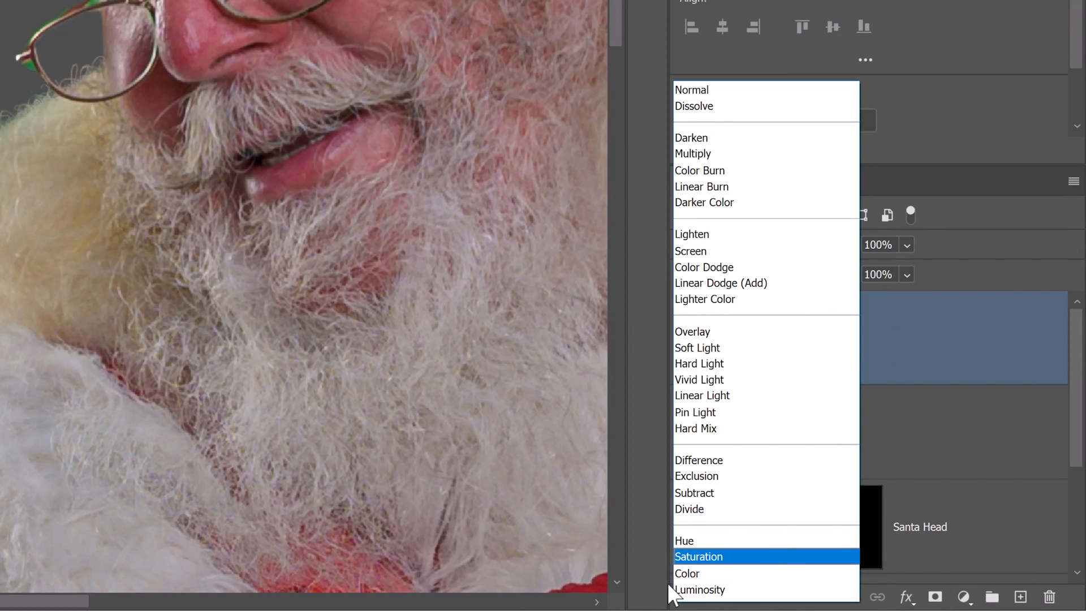
Set Layer 1's blend mode to Color and return to Santa.psb.
left_click(681, 589)
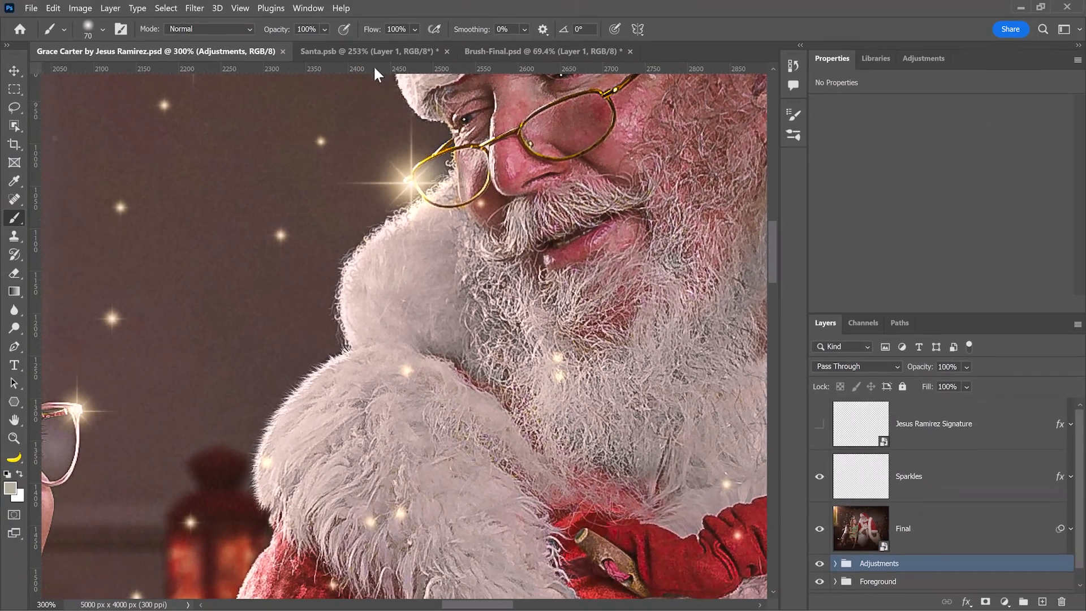
left_click(382, 52)
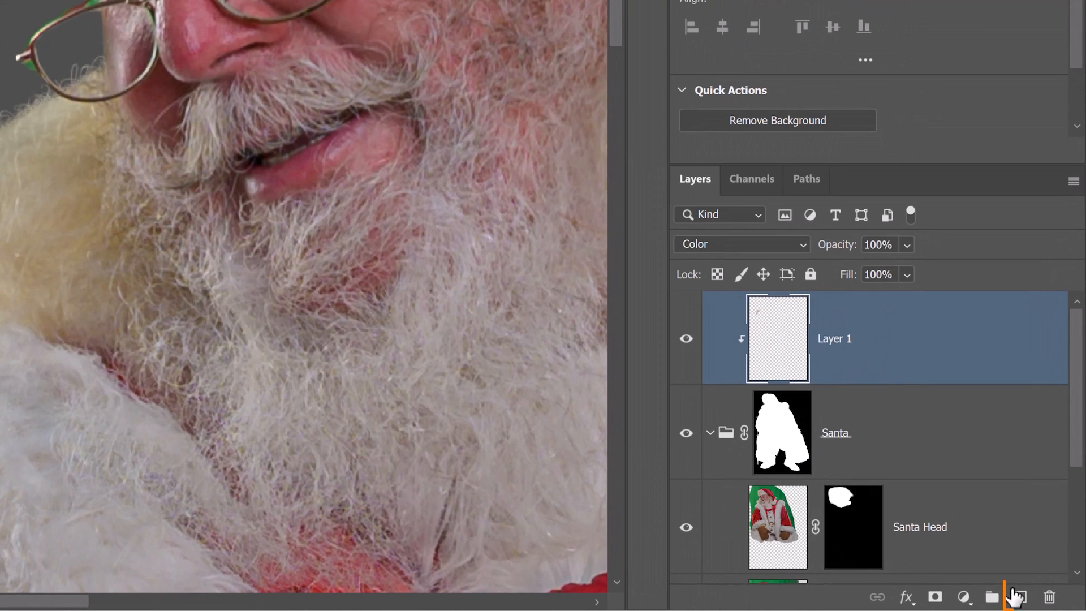
Add Layer 2 clipped to Layer 1 and paint white over the beard's left-edge fringe.
left_click(1021, 597)
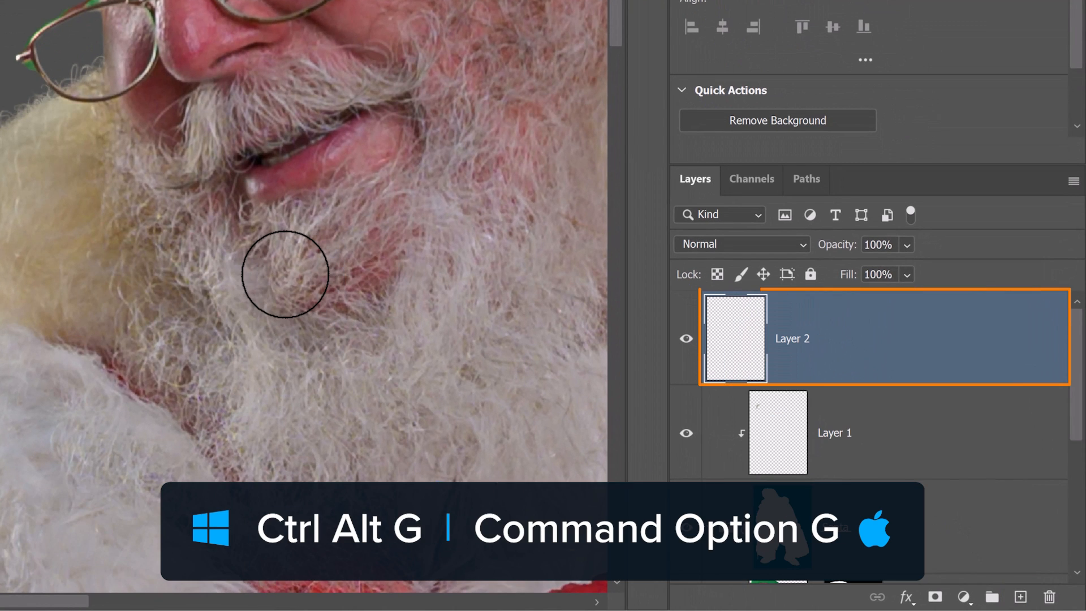
key("ctrl+alt+g")
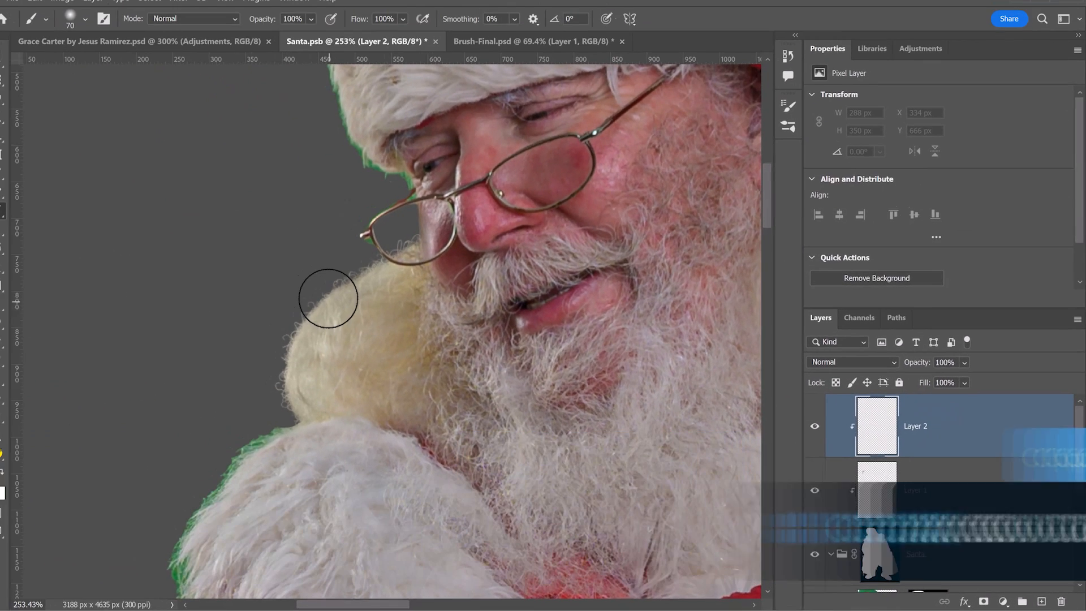
key("x")
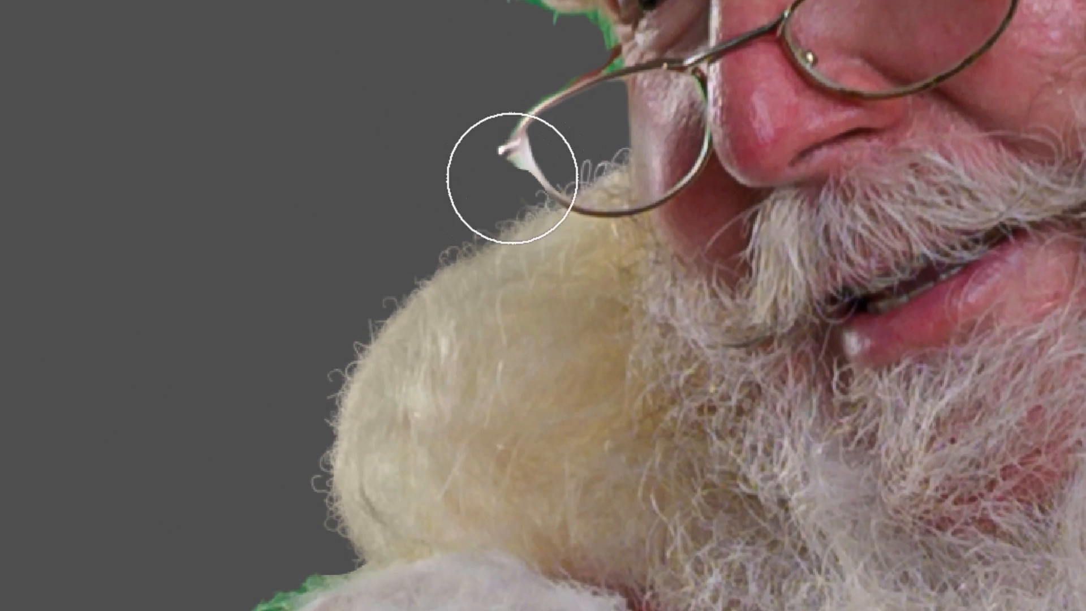
mouse_move(512, 179)
left_mouse_down()
mouse_move(446, 222)
mouse_move(390, 281)
mouse_move(481, 223)
mouse_move(452, 230)
mouse_move(364, 322)
mouse_move(320, 431)
mouse_move(304, 528)
mouse_move(302, 509)
mouse_move(441, 235)
left_mouse_up()
mouse_move(551, 175)
left_mouse_down()
mouse_move(601, 164)
mouse_move(470, 206)
left_mouse_up()
left_click_drag(566, 159, 454, 229)
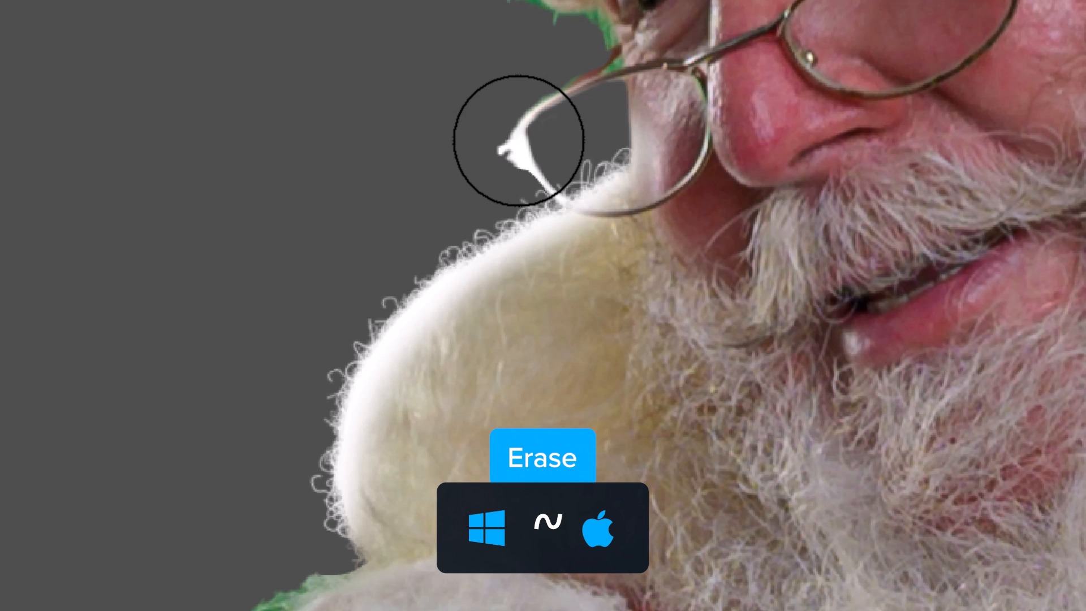
Erase the stray white paint from the tip of the glasses.
key("grave")
mouse_move(487, 147)
left_mouse_down()
mouse_move(499, 122)
mouse_move(504, 139)
mouse_move(542, 106)
mouse_move(528, 133)
left_mouse_up()
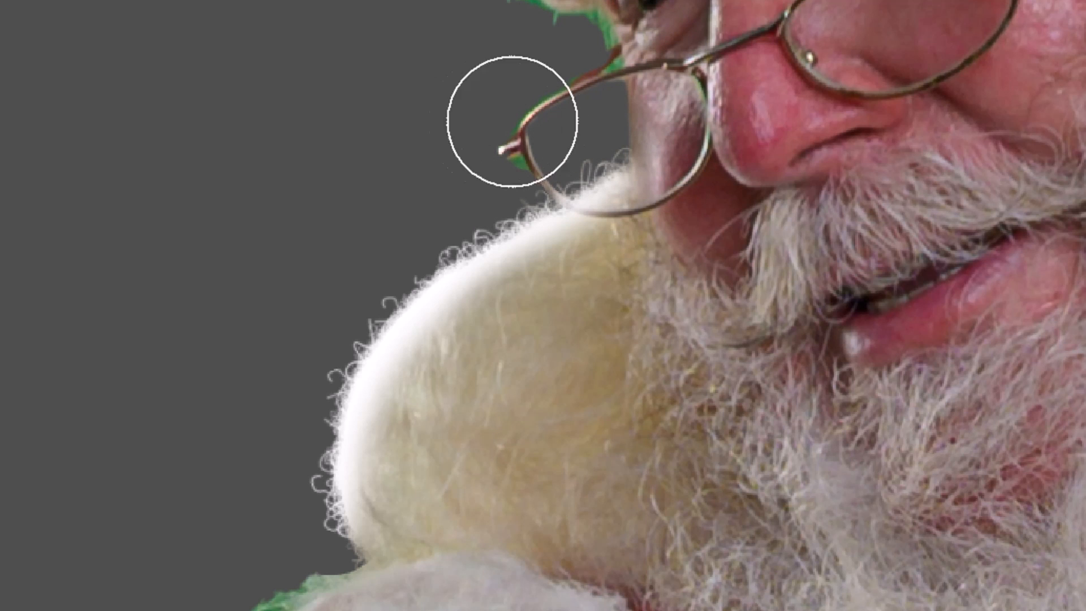
scroll(266, 373, "down", 2)
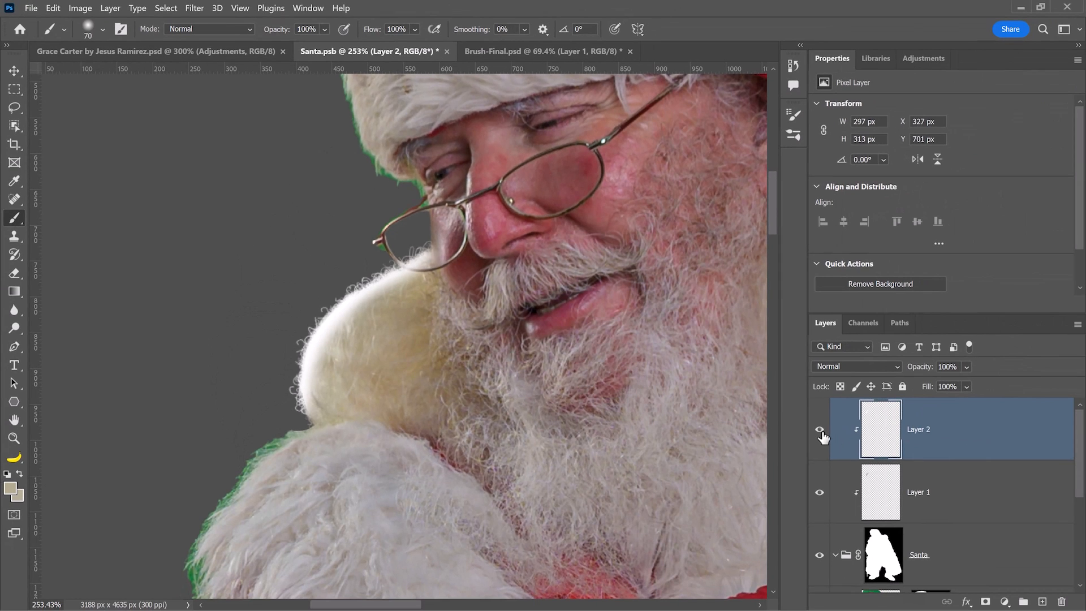
Compare Layer 2 on and off, add a white layer mask, and load the fur brush in black.
left_click(819, 433)
left_click(819, 432)
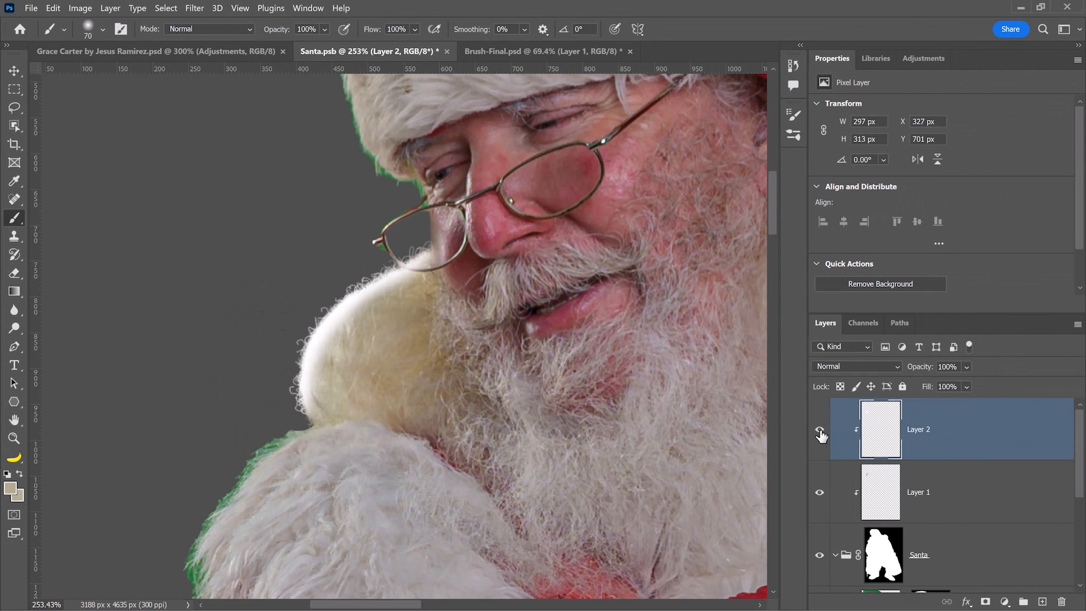
left_click(986, 599)
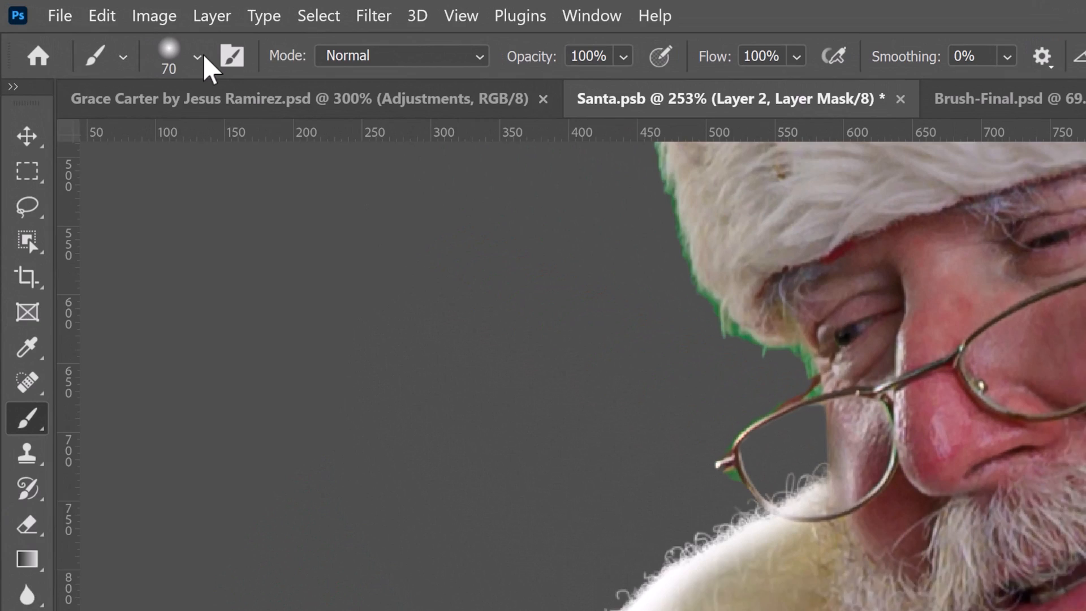
left_click(103, 29)
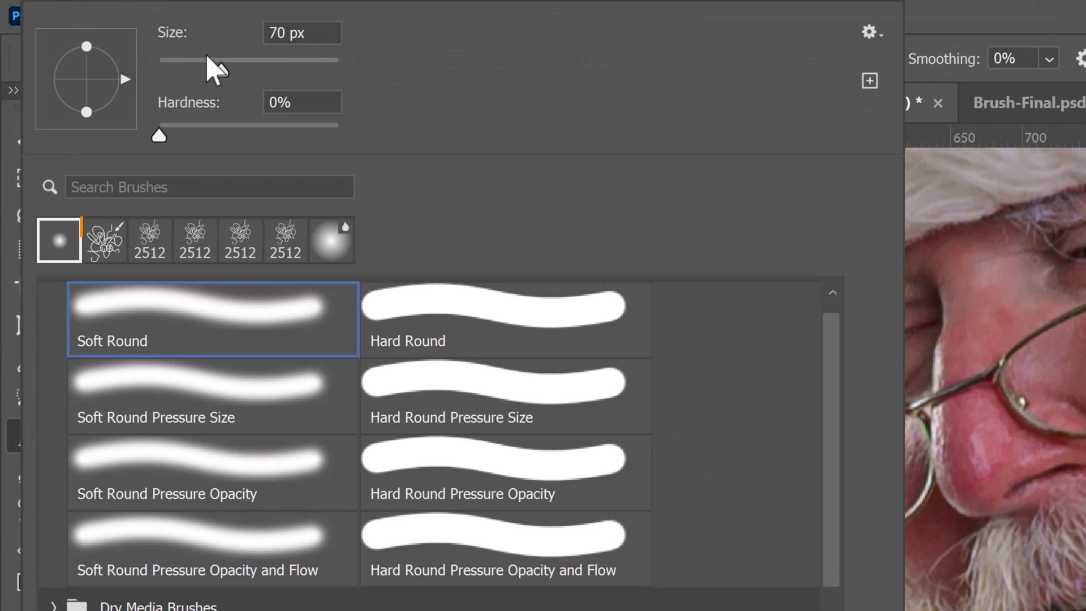
left_click(113, 244)
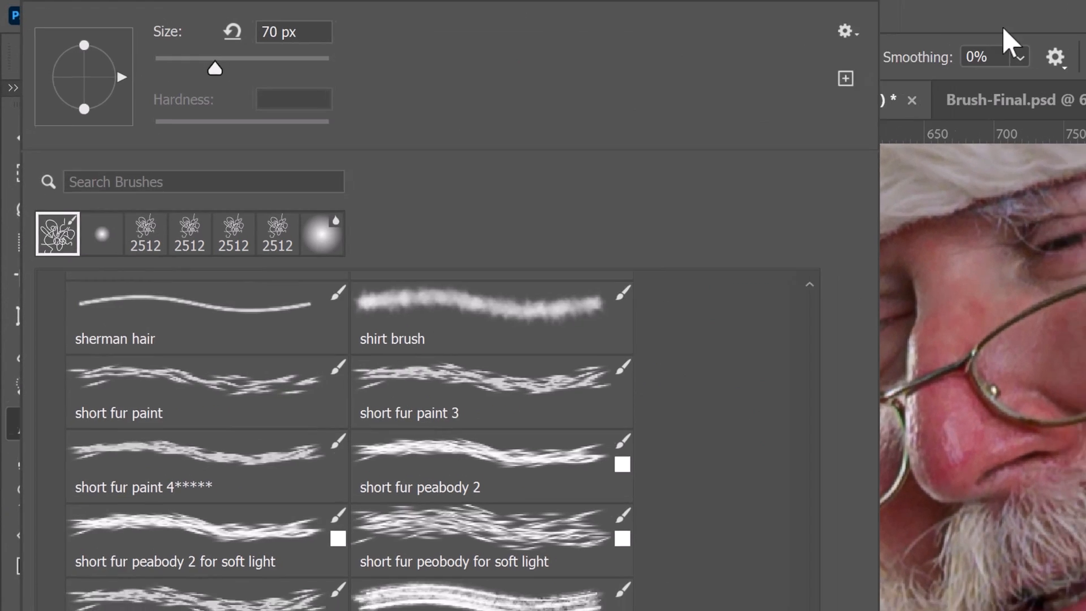
key("Return")
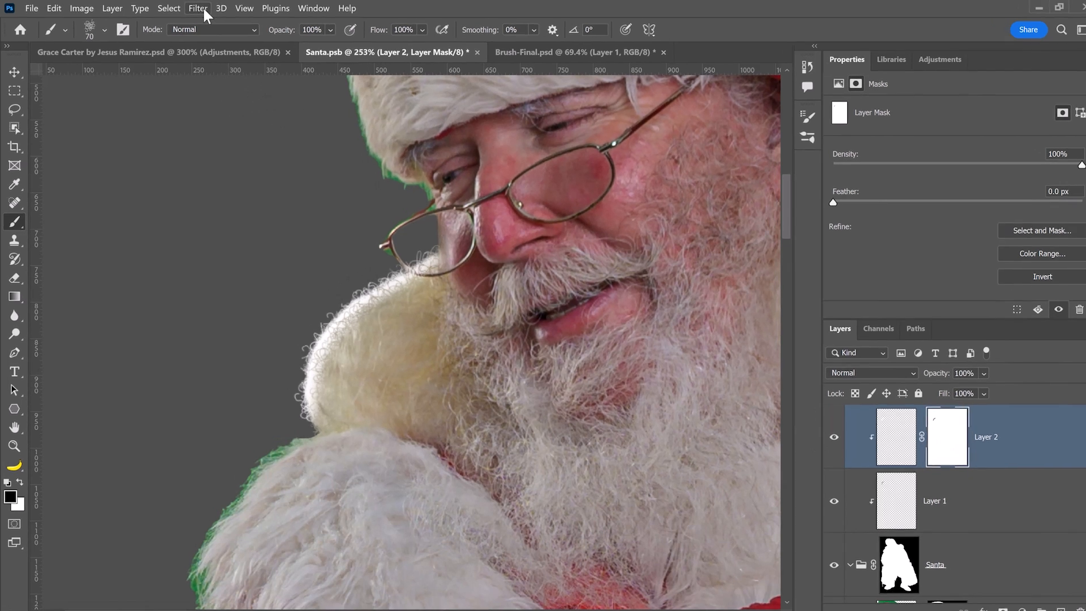
Apply a 0.6-pixel Gaussian Blur to Layer 2's mask, then select the Santa group's mask.
left_click(199, 7)
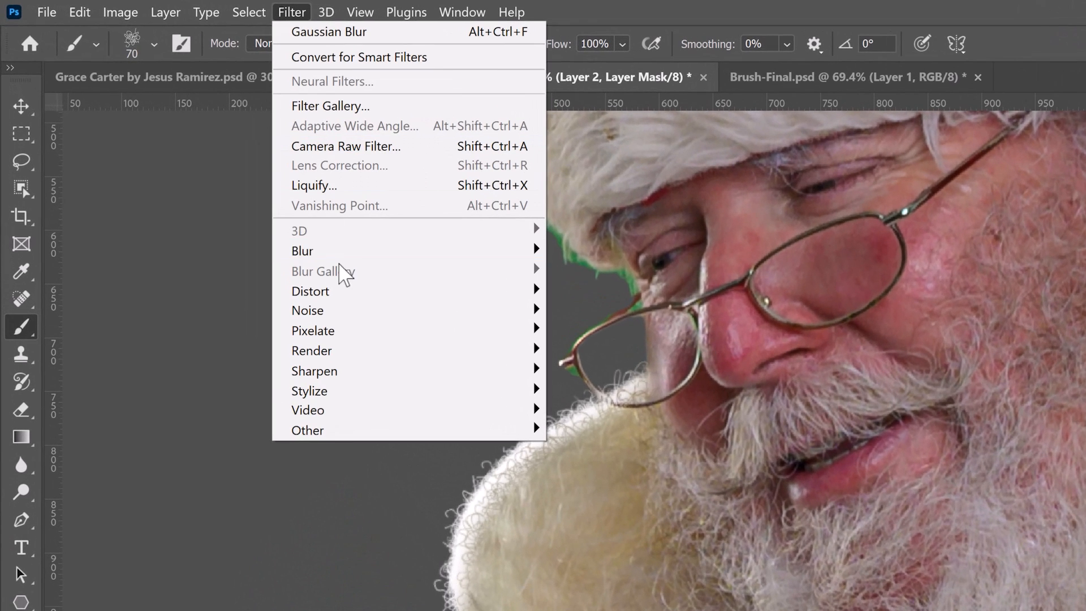
mouse_move(334, 256)
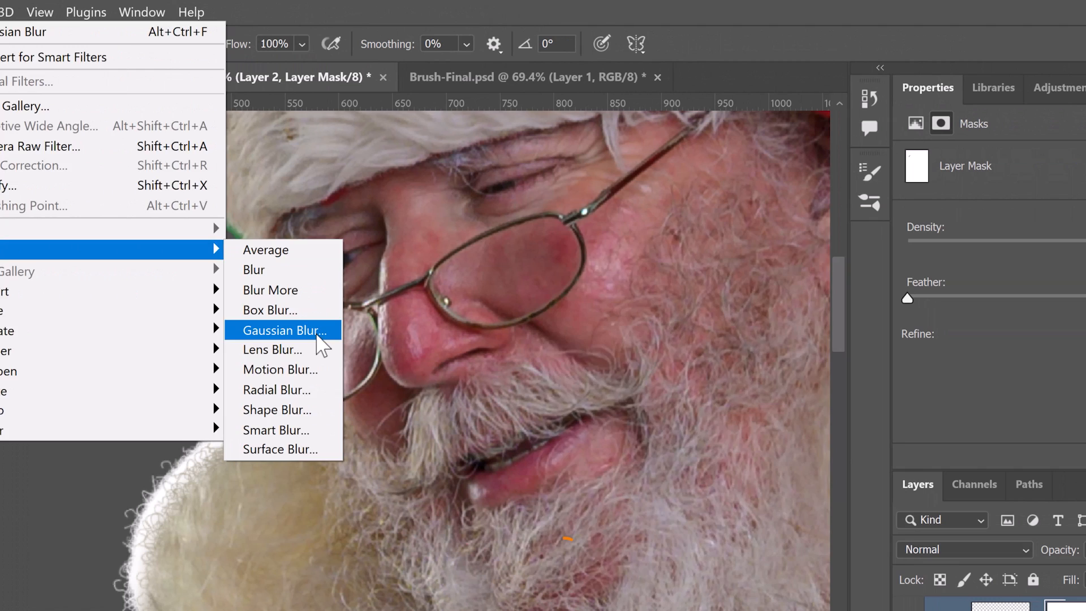
left_click(319, 334)
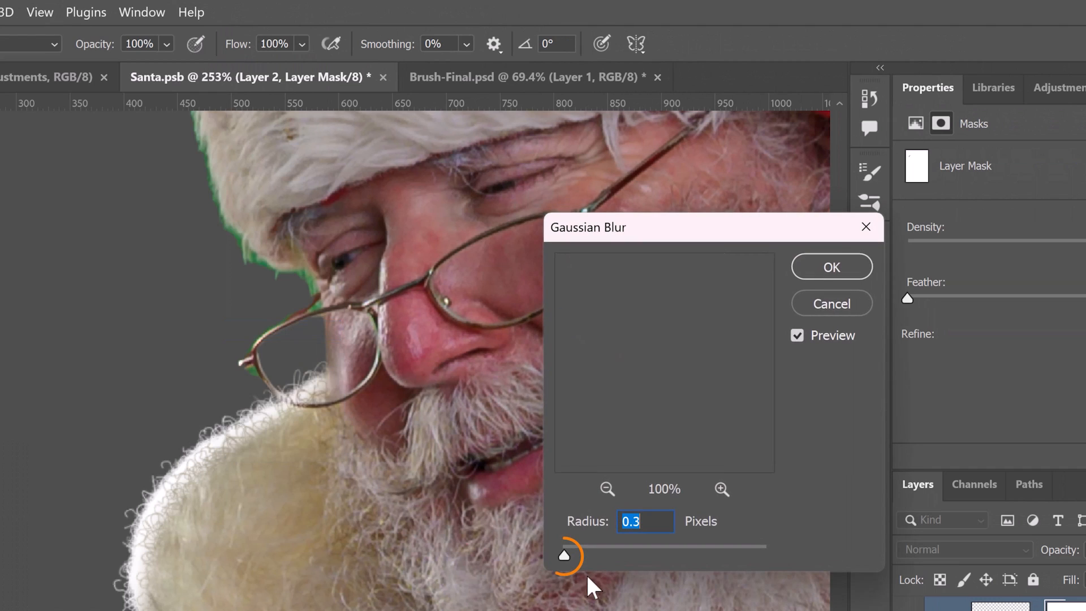
left_click_drag(566, 556, 567, 559)
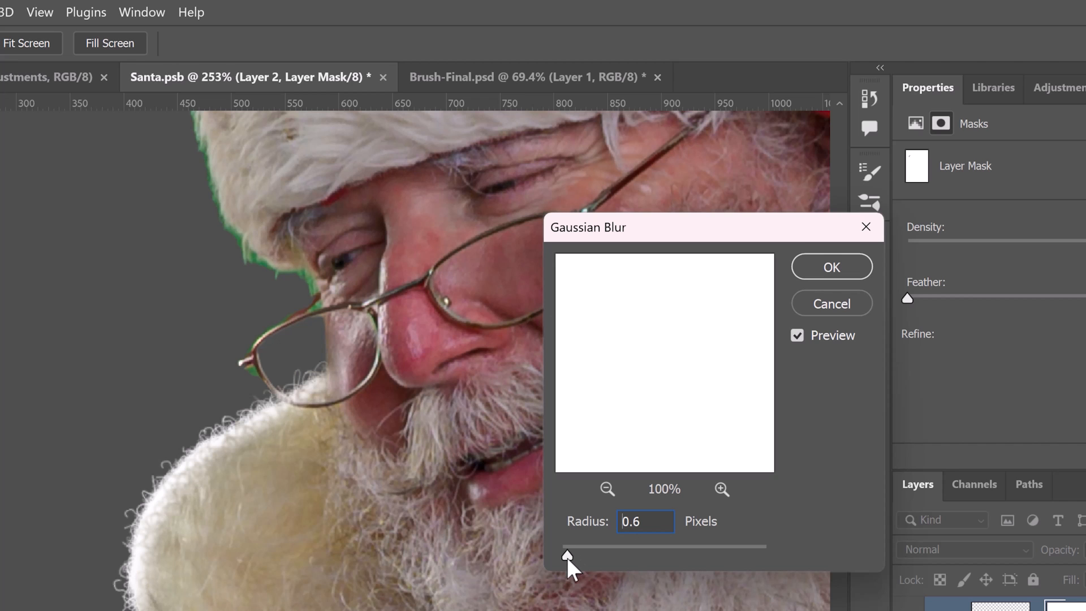
left_click(816, 265)
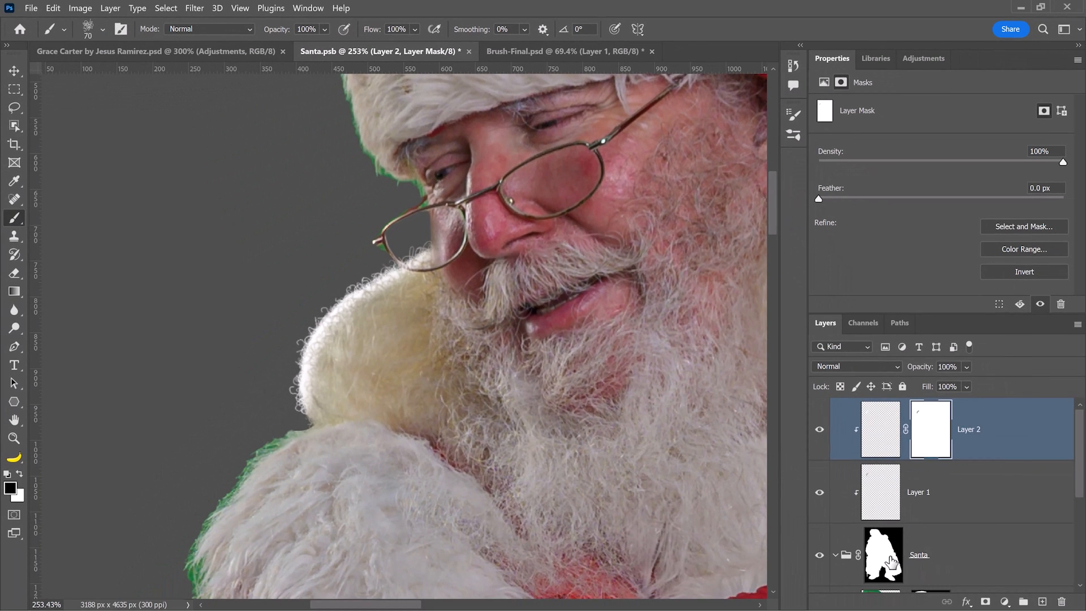
left_click(891, 561)
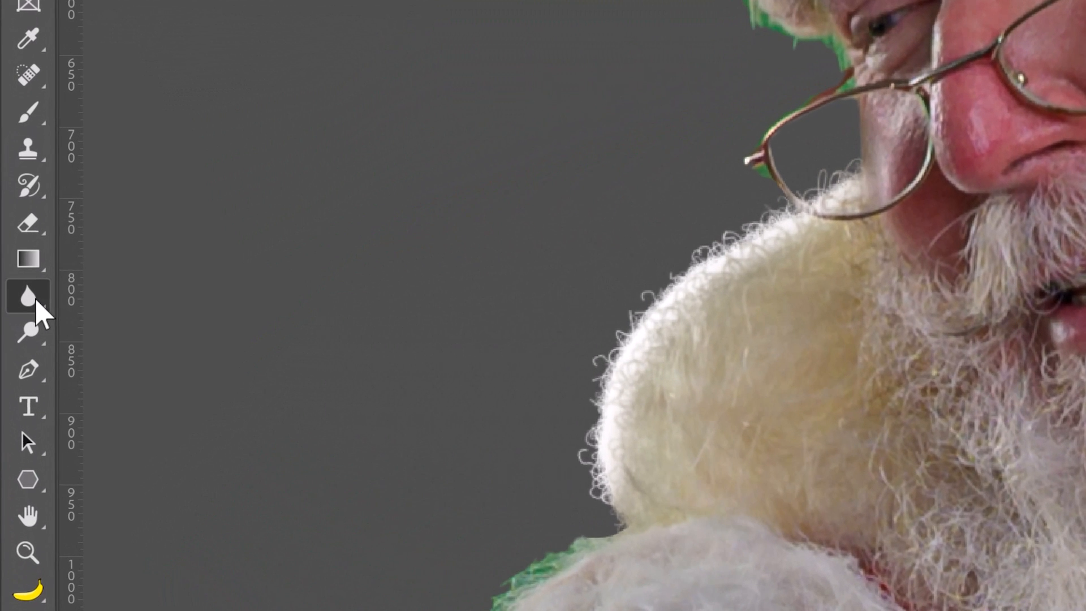
Soften the curly hairs on the beard's left edge in the Santa mask with the Blur Tool.
right_click(16, 312)
left_click(60, 309)
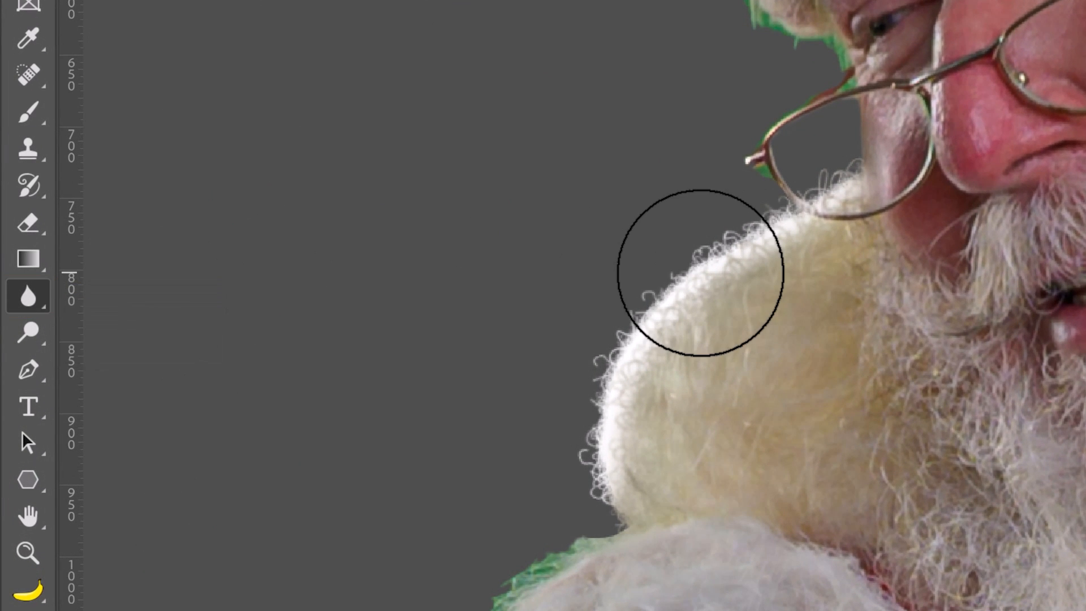
mouse_move(700, 273)
left_mouse_down()
mouse_move(753, 225)
mouse_move(675, 271)
mouse_move(616, 328)
mouse_move(825, 206)
mouse_move(904, 205)
mouse_move(808, 222)
mouse_move(665, 357)
mouse_move(638, 469)
left_mouse_up()
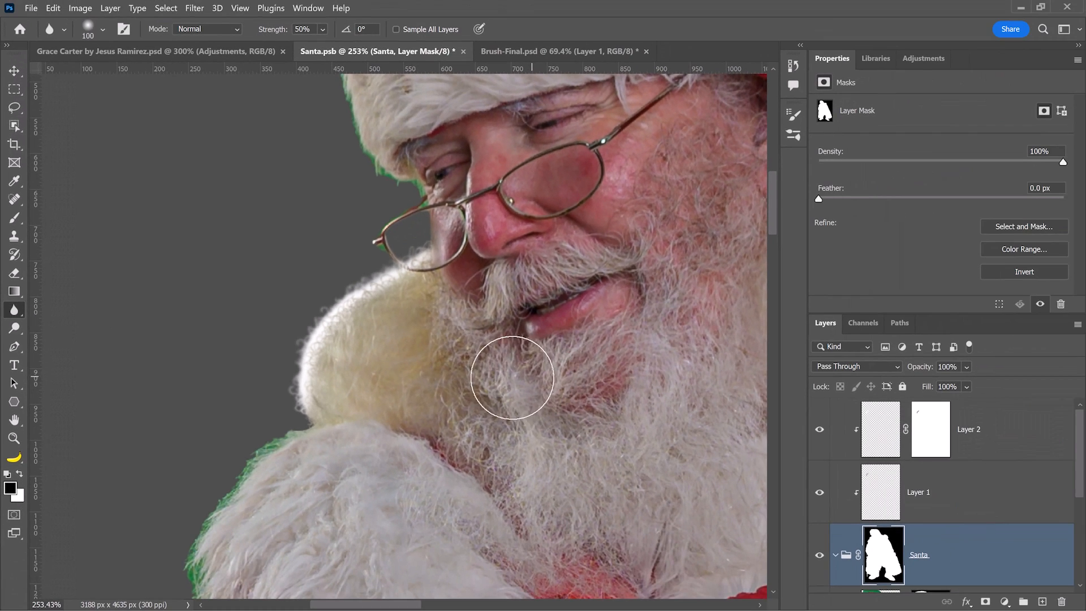
left_click(54, 8)
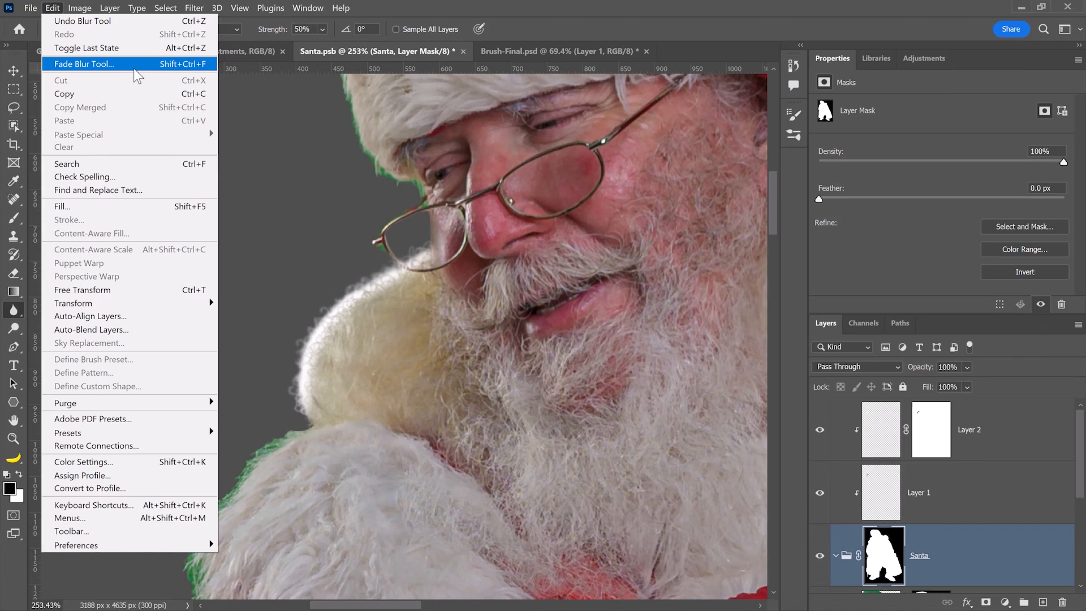
Fade the Blur Tool effect to 77% opacity, then view the image at 100%.
left_click(113, 67)
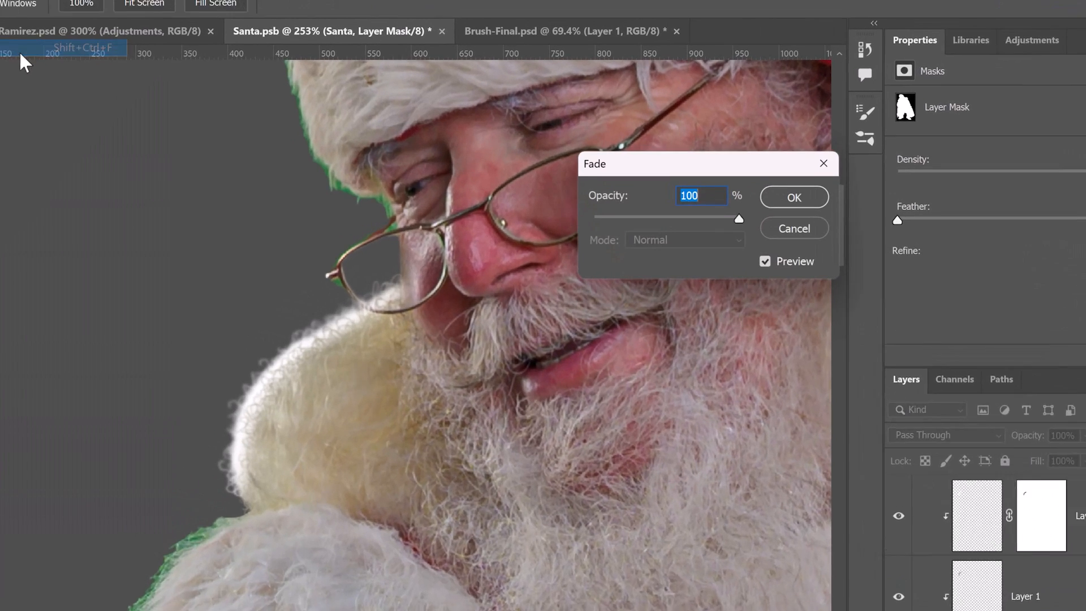
left_click_drag(778, 244, 735, 238)
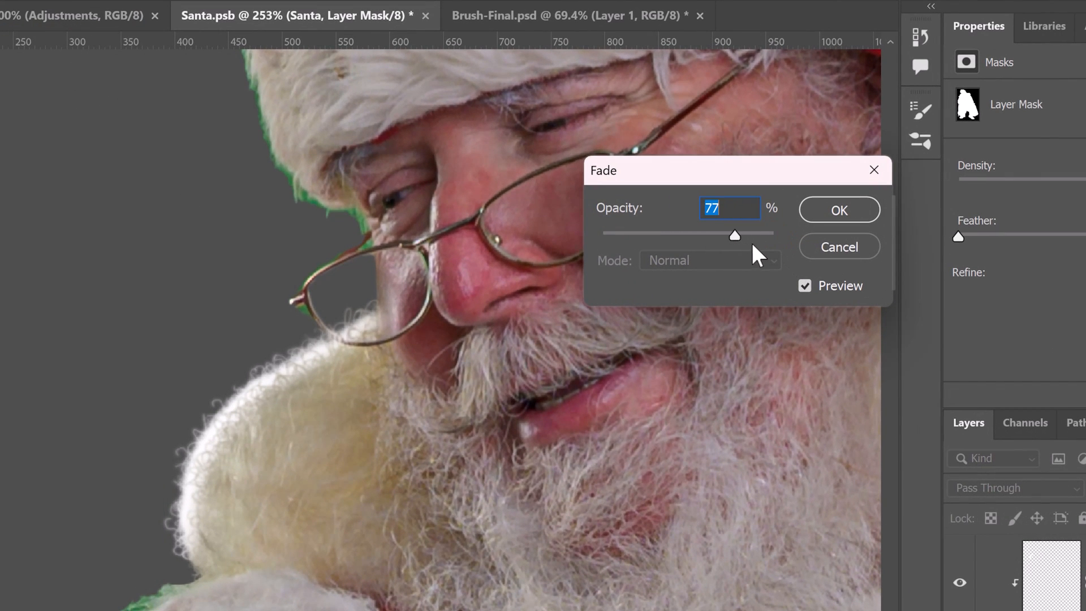
left_click(829, 214)
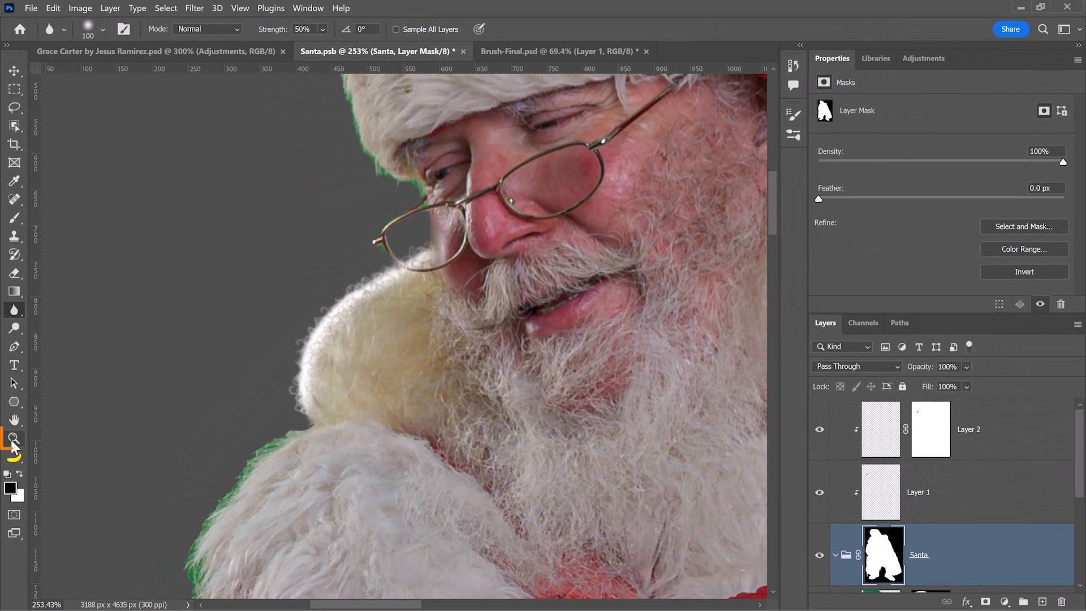
double_click(12, 443)
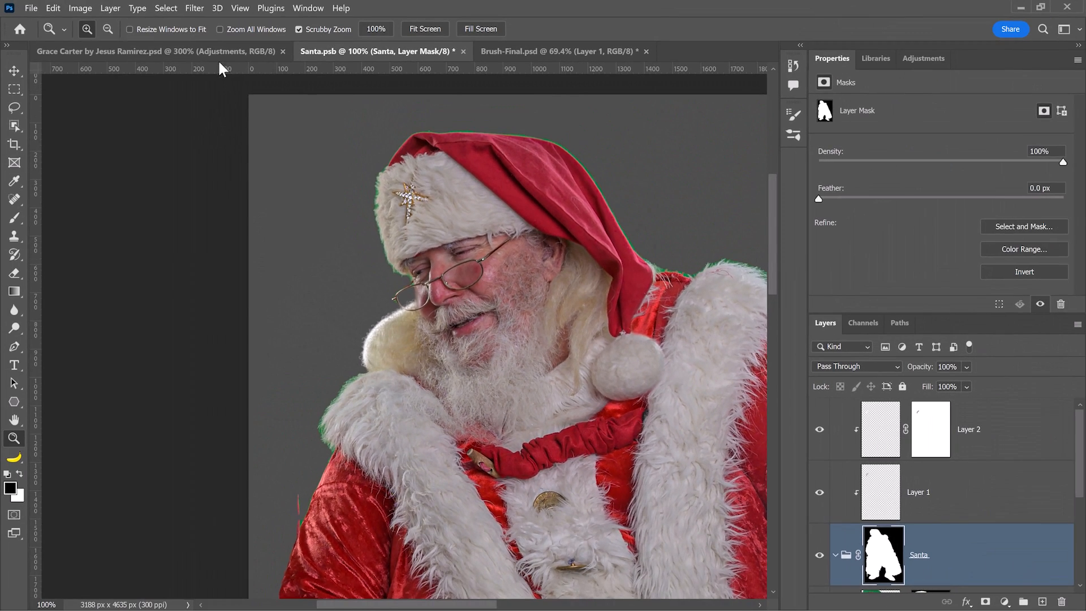
Switch to Couch.psd and hide the couch to view the room without it.
left_click(217, 50)
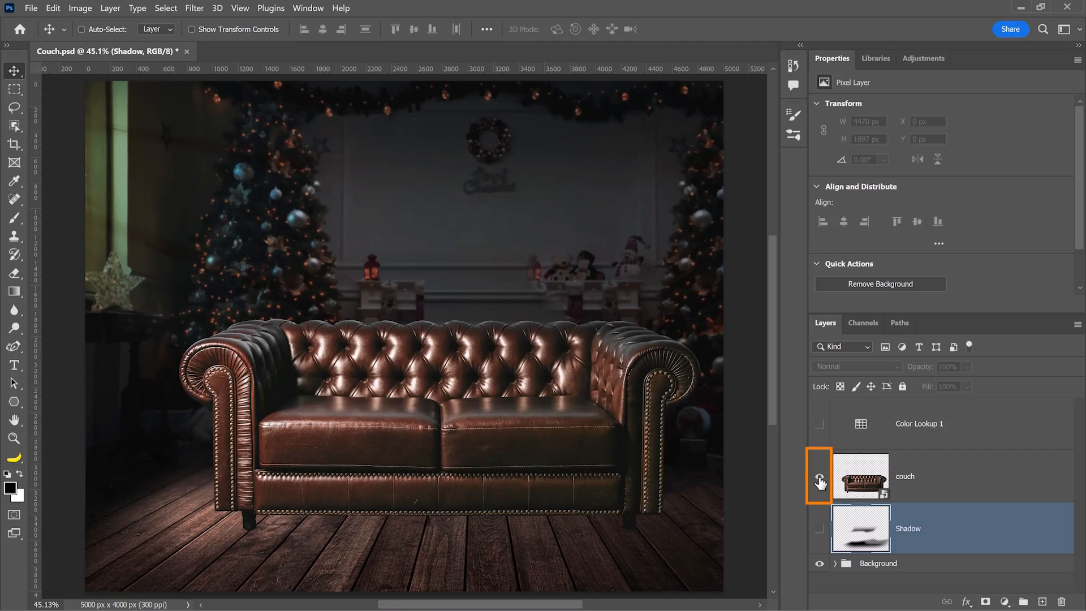
left_click(820, 477)
Show the couch layer again and open its smart object contents as couch.psd.
left_click(819, 477)
double_click(850, 487)
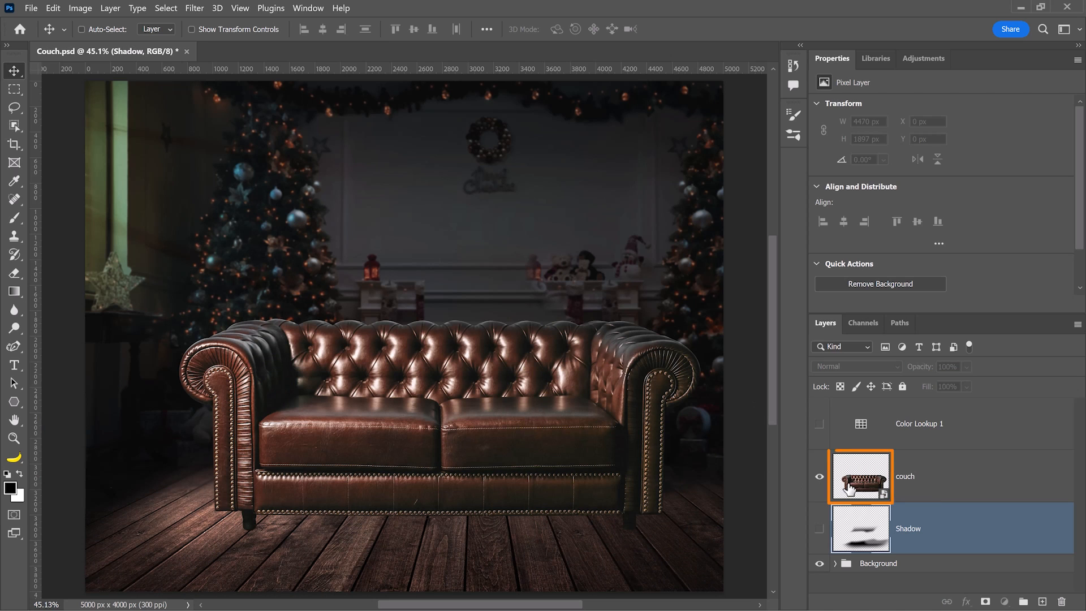
double_click(853, 483)
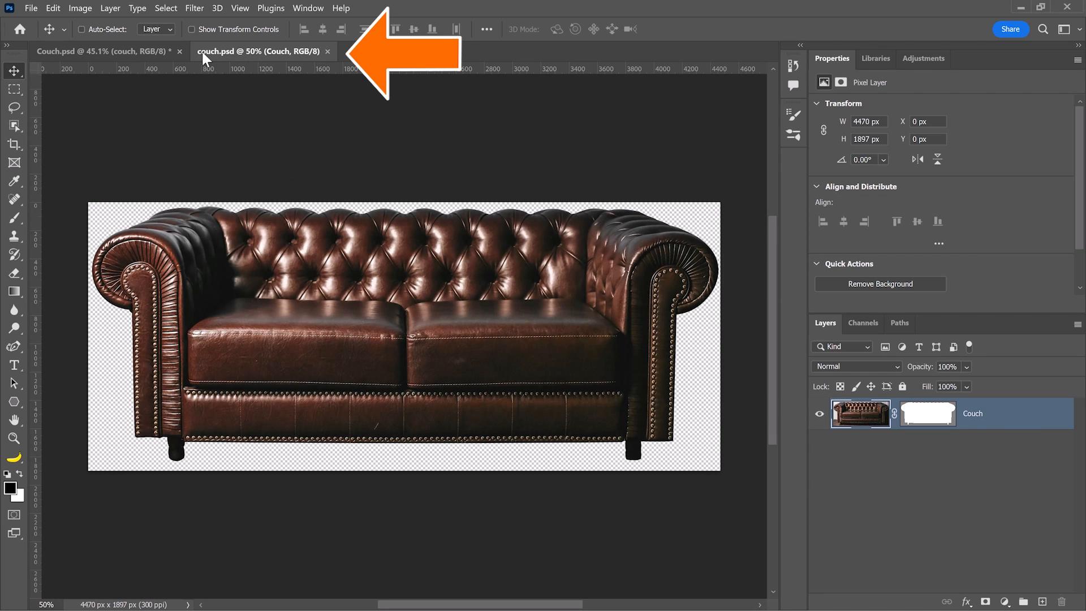
Preview the couch unmasked, zoom on its left arm, then delete the Couch layer's vector mask.
left_click(929, 417, "shift")
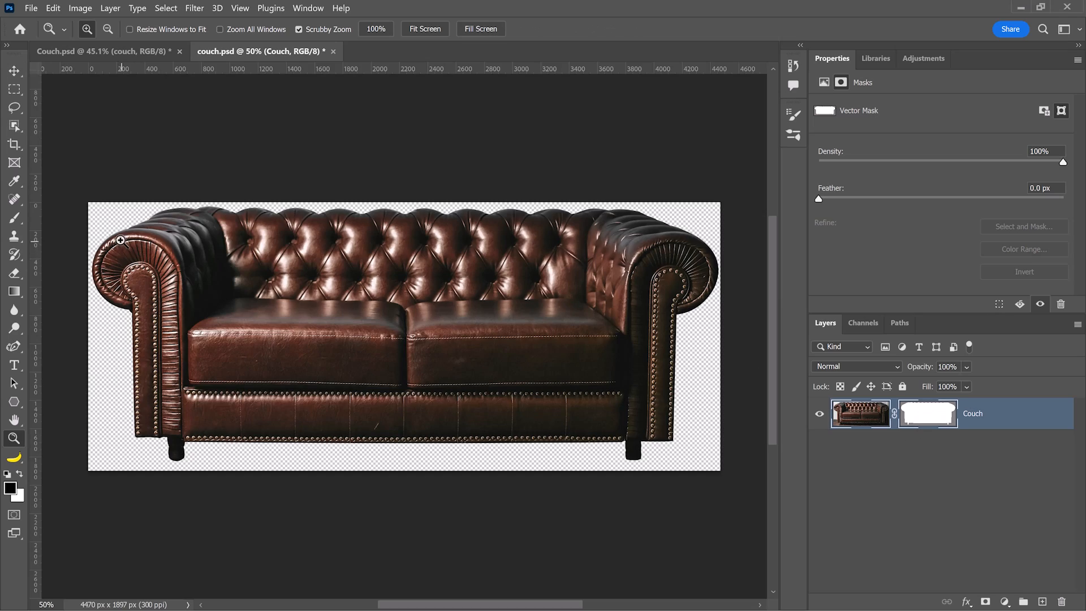
left_click_drag(121, 240, 281, 162)
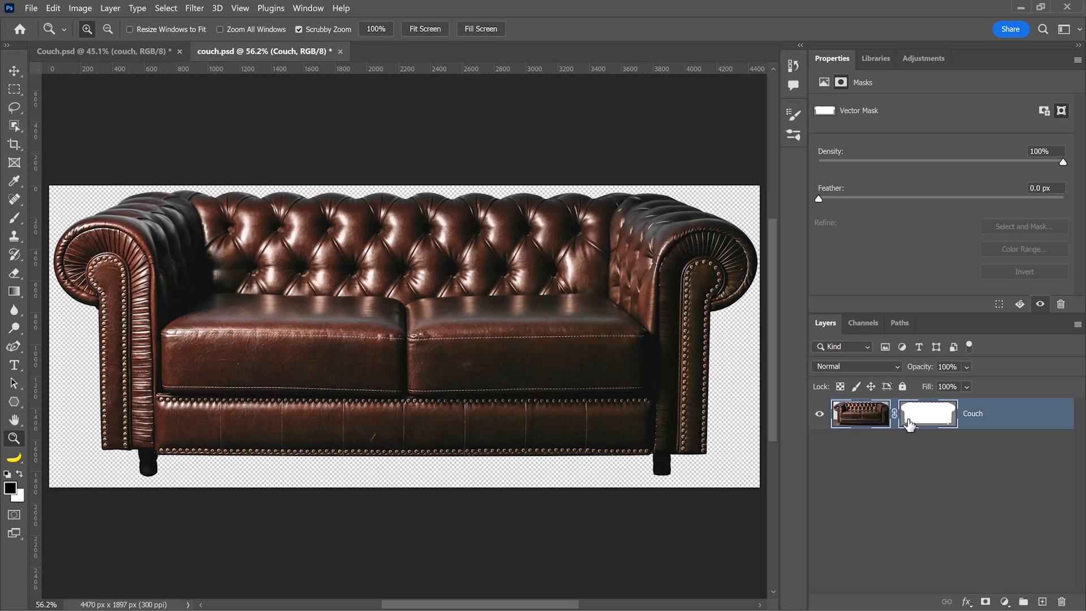
right_click(908, 424)
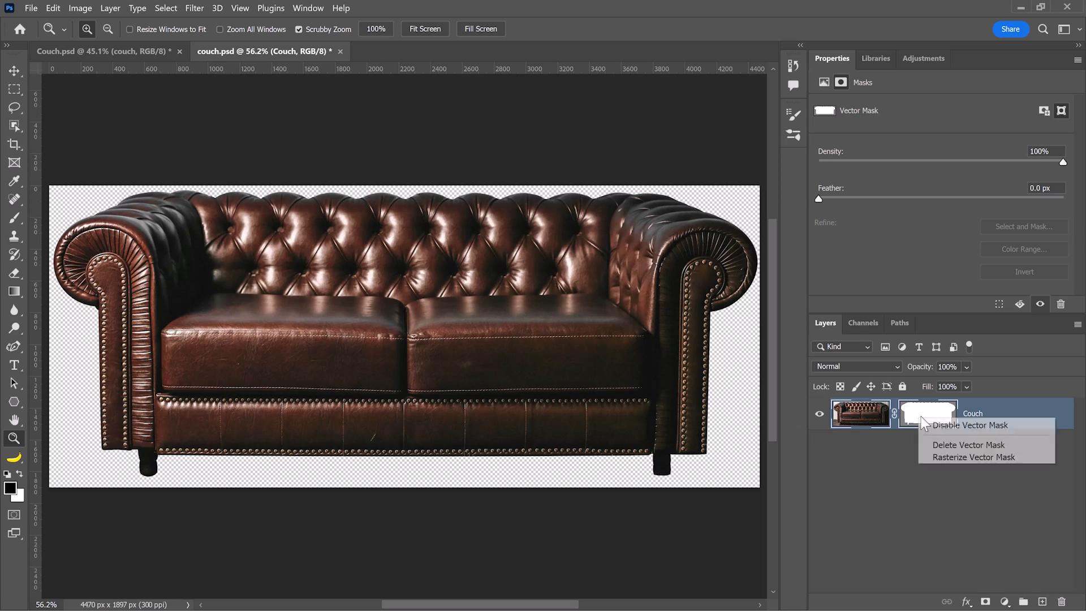
left_click(938, 445)
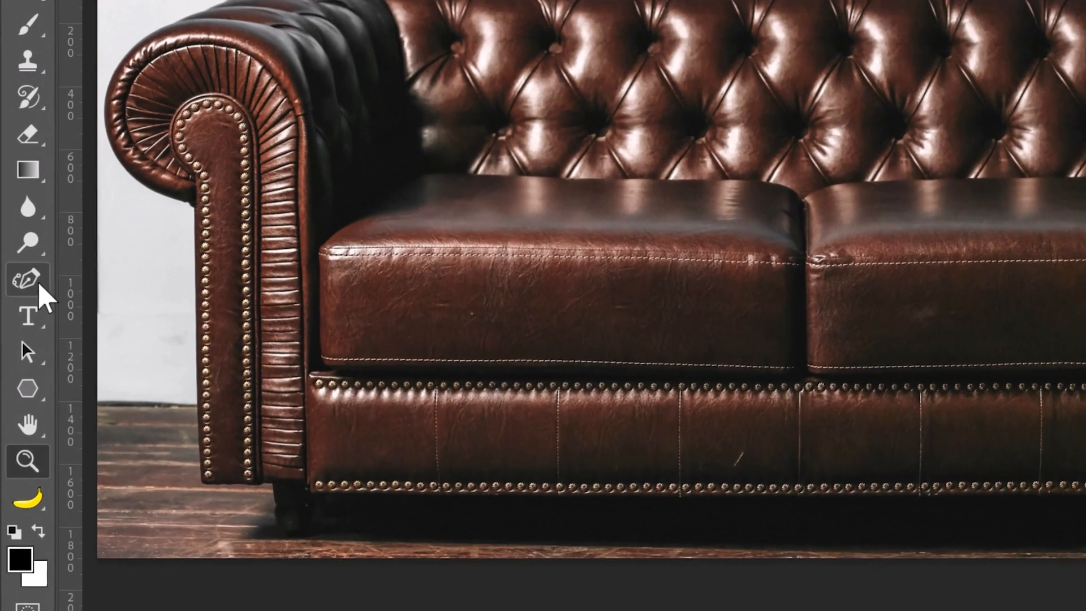
With the Curvature Pen, trace a closed outline around the couch's back, arms, legs and base.
left_click(18, 347)
left_click(135, 330)
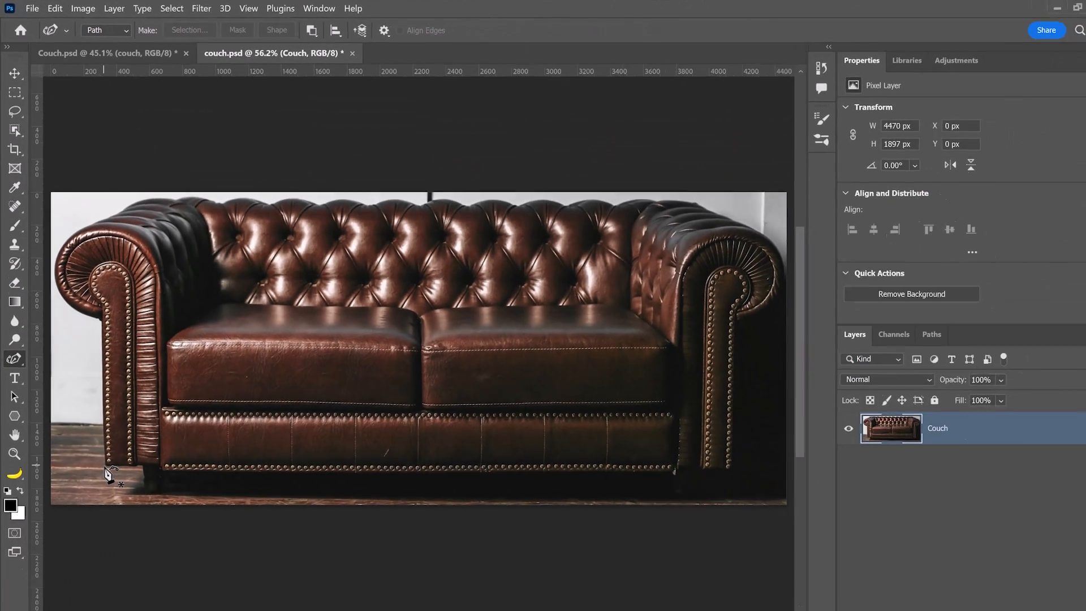
left_click(102, 462)
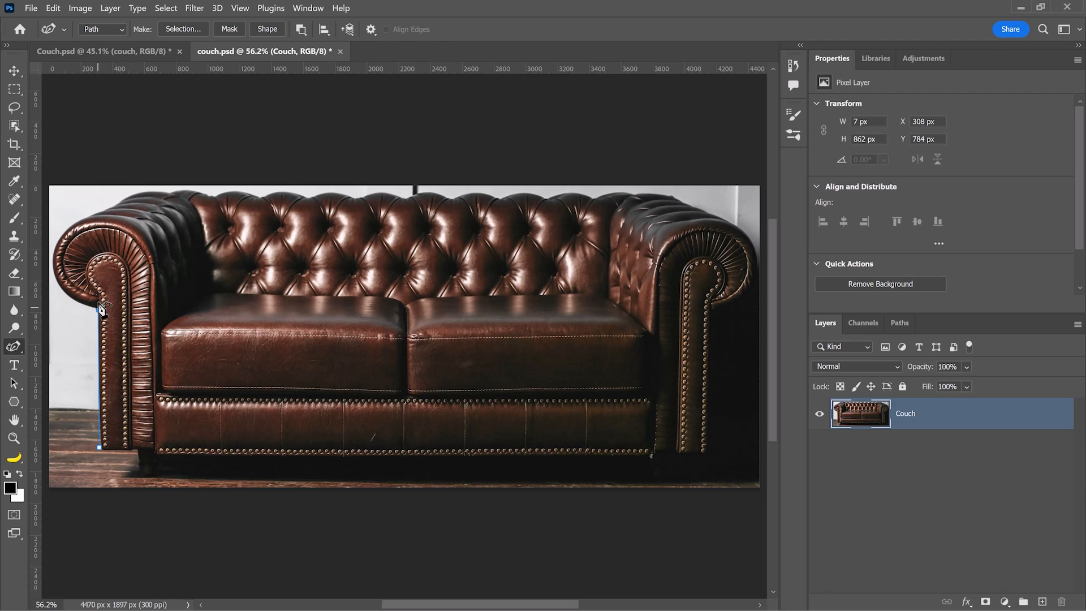
left_click(135, 192)
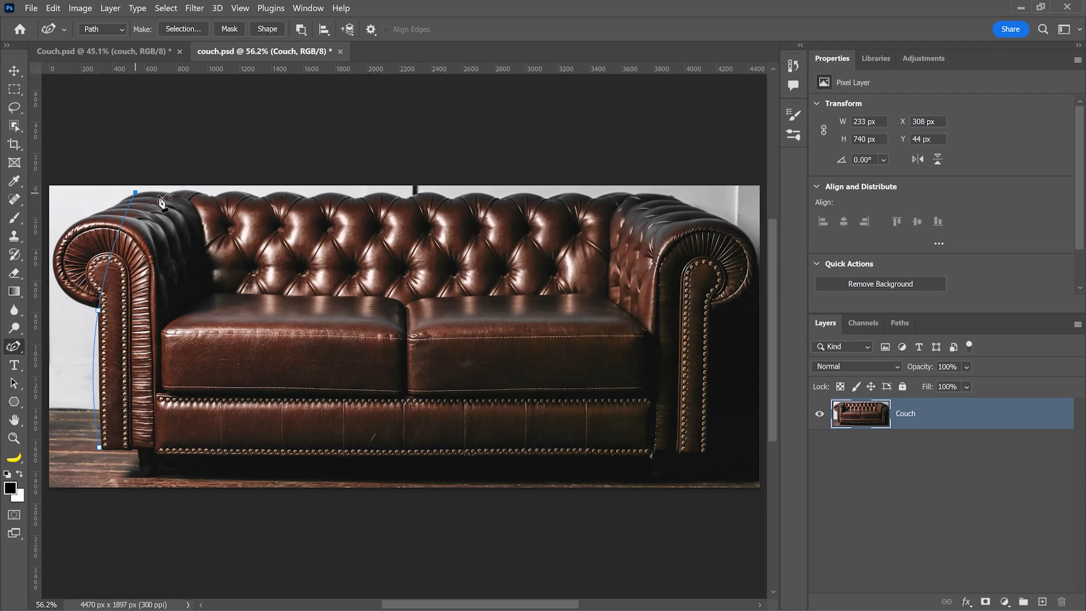
left_click(624, 196)
left_click(669, 193)
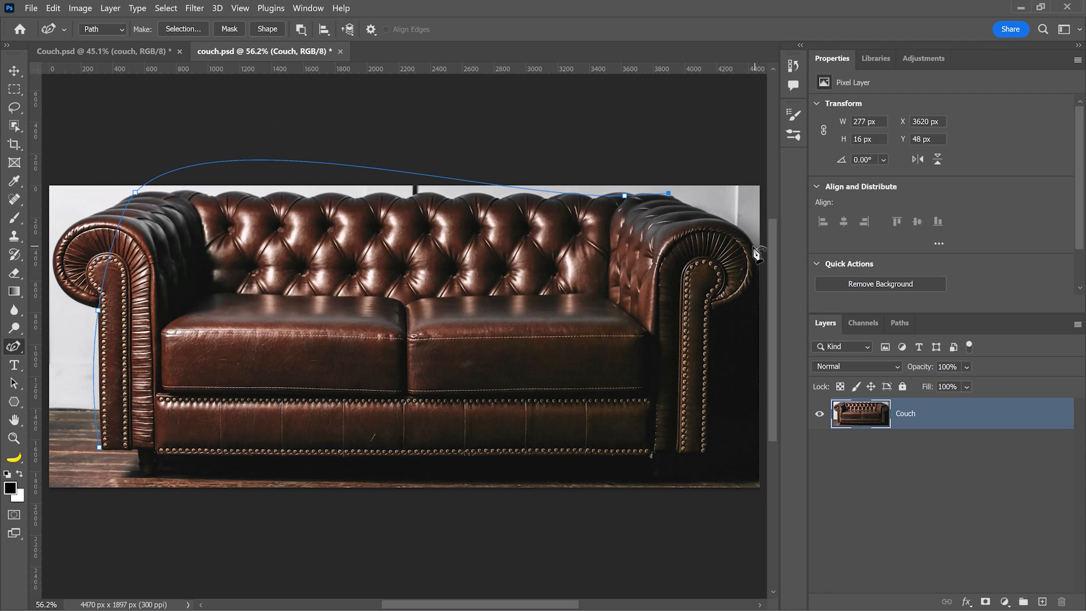
left_click(751, 246)
left_click(713, 311)
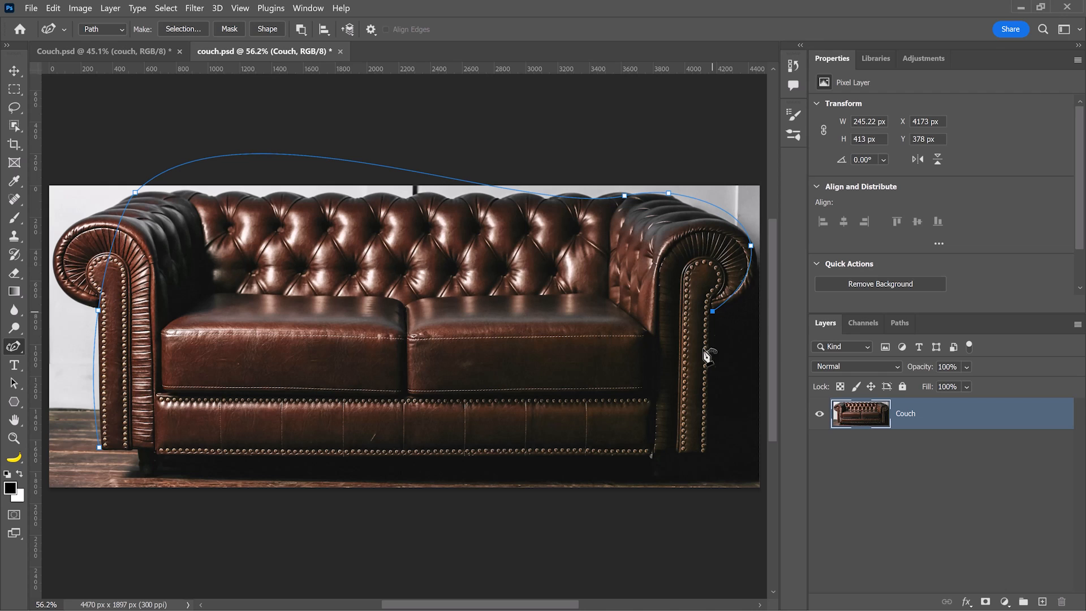
left_click(704, 453)
left_click(673, 477)
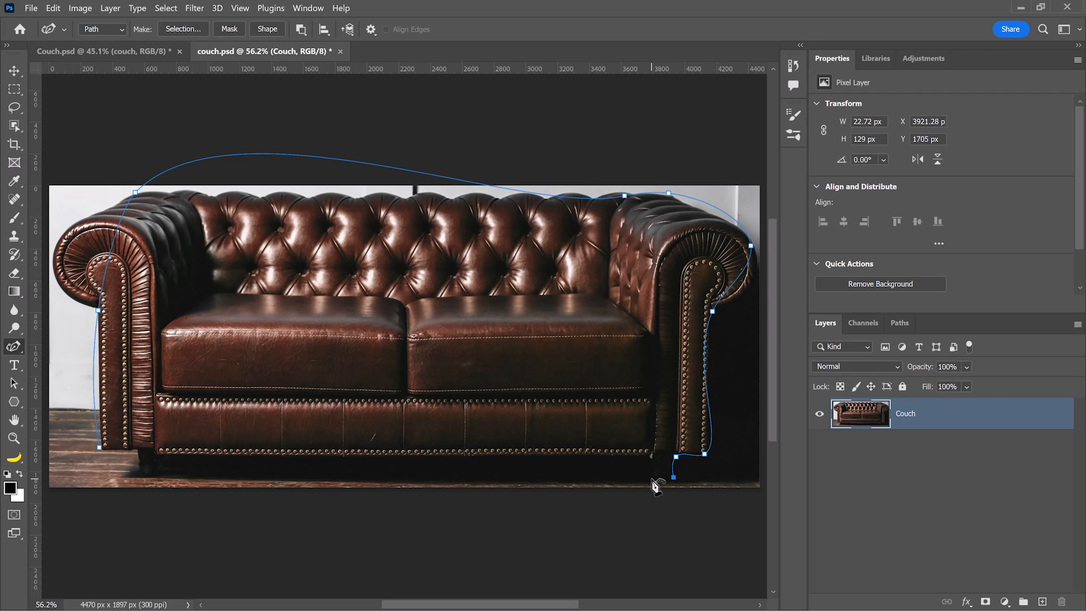
left_click(652, 456)
left_click(161, 455)
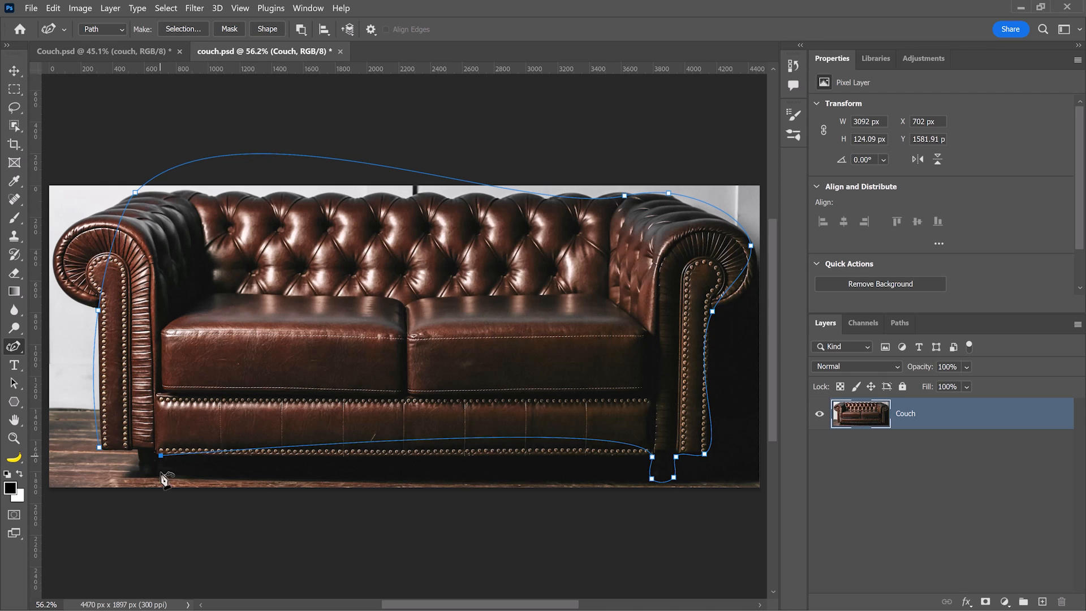
left_click(157, 475)
left_click(142, 475)
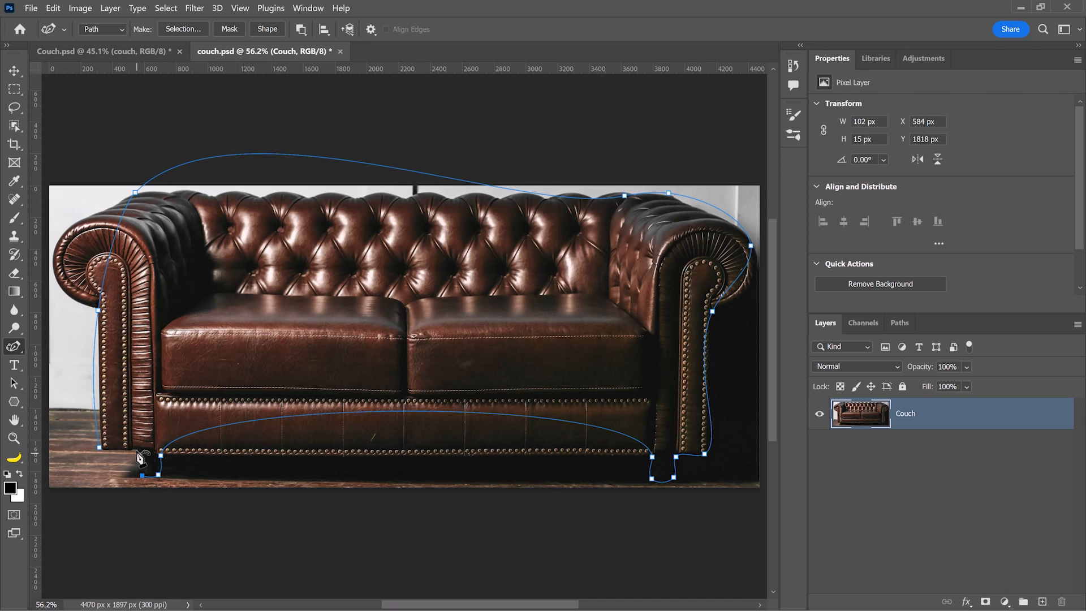
left_click(102, 448)
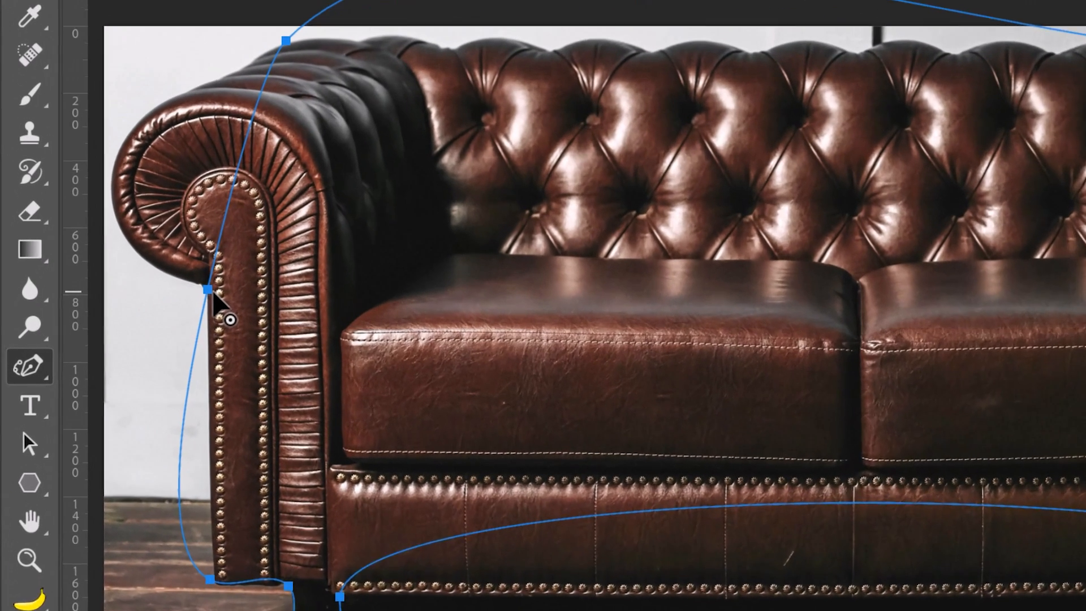
Sharpen the bottom-left corner and reshape the outline along the left arm and top edge.
left_click(99, 311)
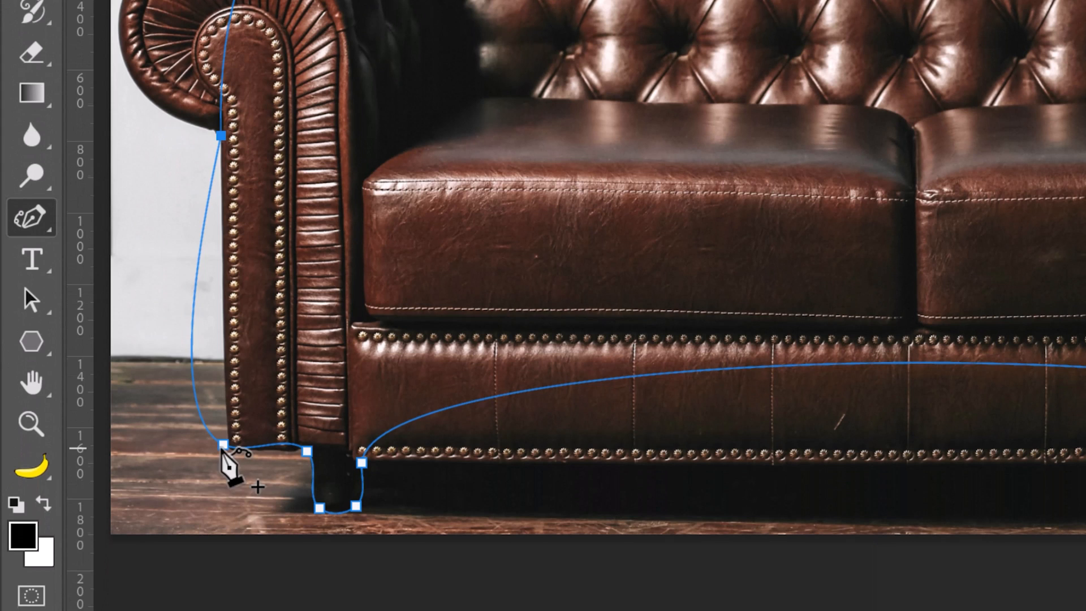
left_click(223, 594)
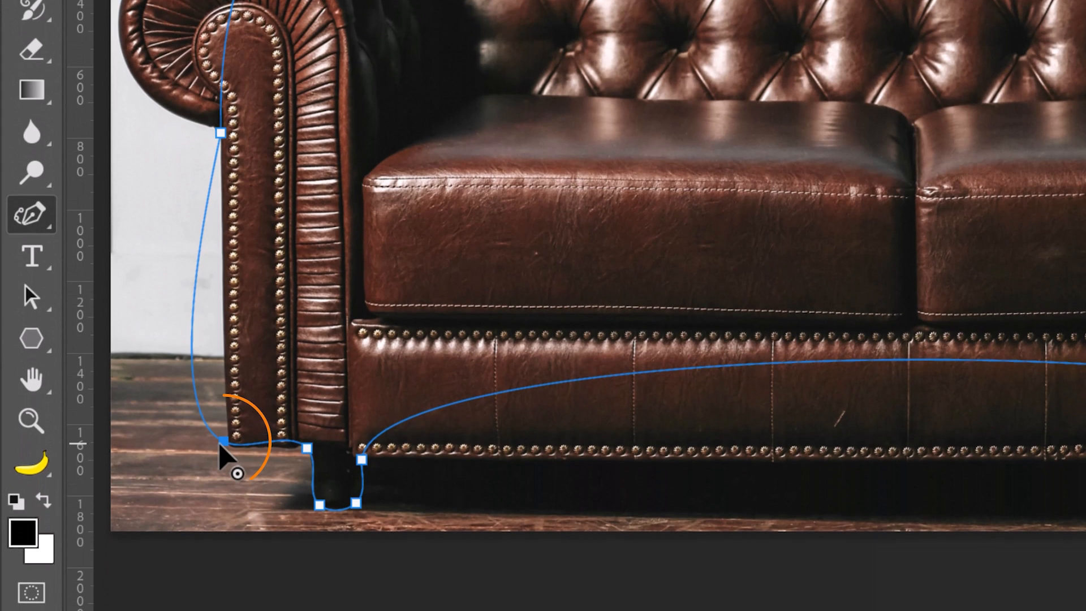
double_click(221, 445)
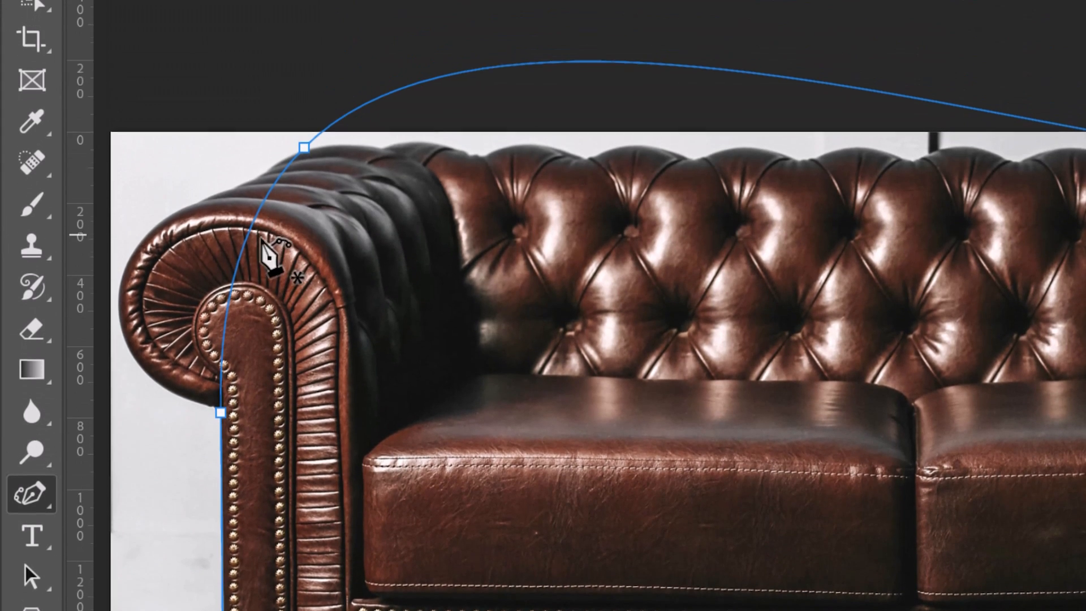
left_click(238, 266)
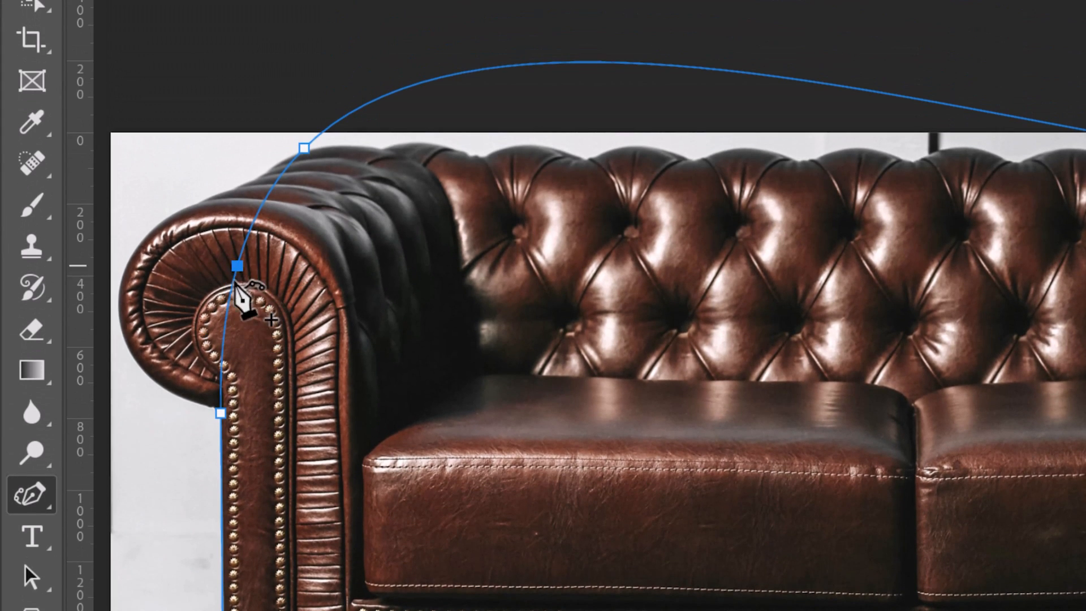
left_click_drag(238, 267, 130, 347)
left_click_drag(155, 268, 125, 271)
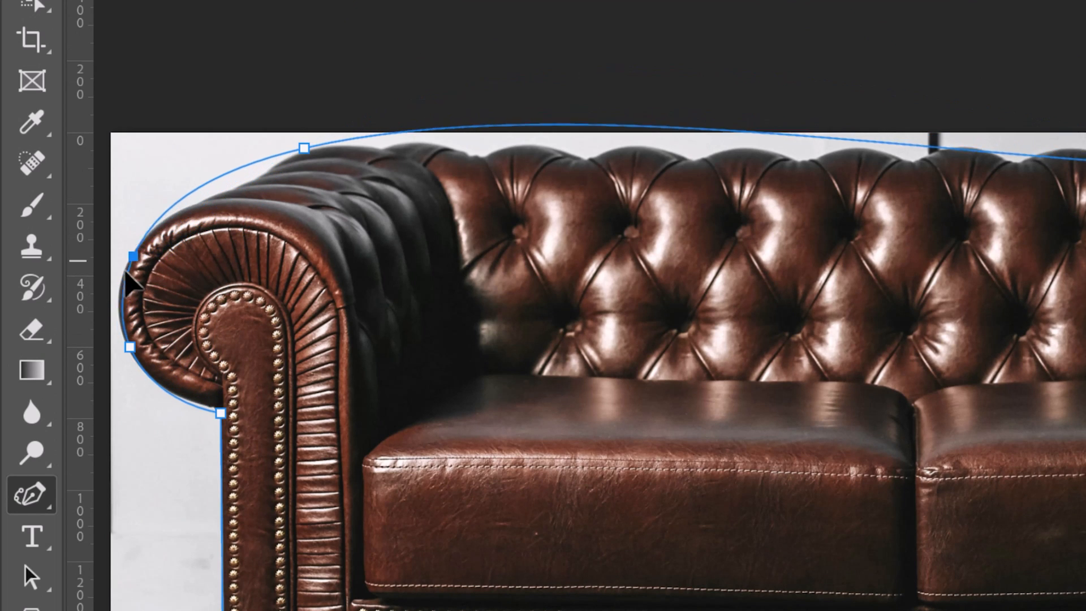
left_click(204, 204)
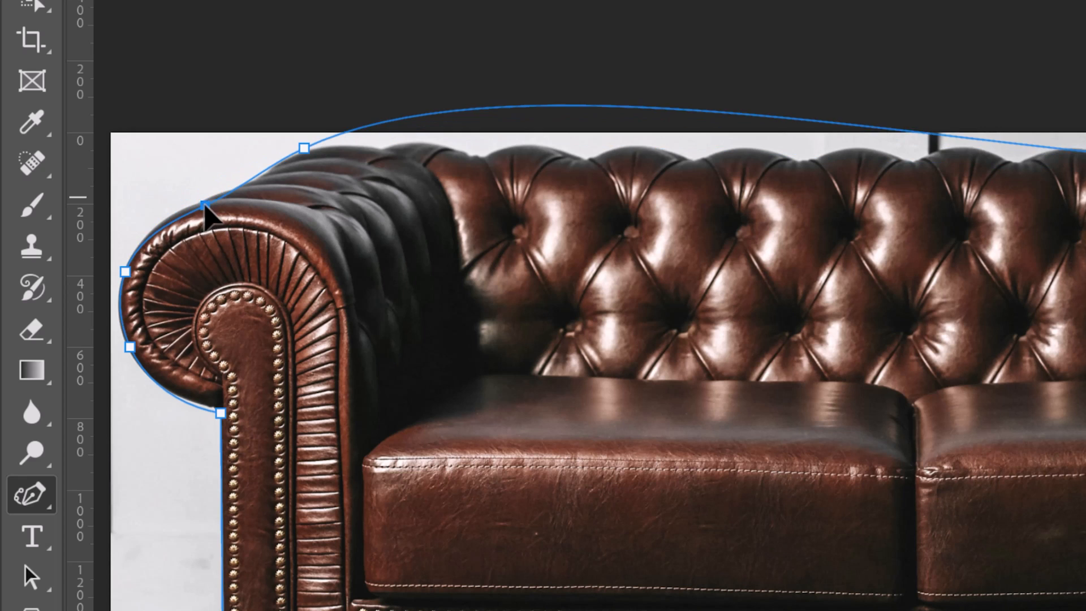
left_click_drag(204, 204, 253, 179)
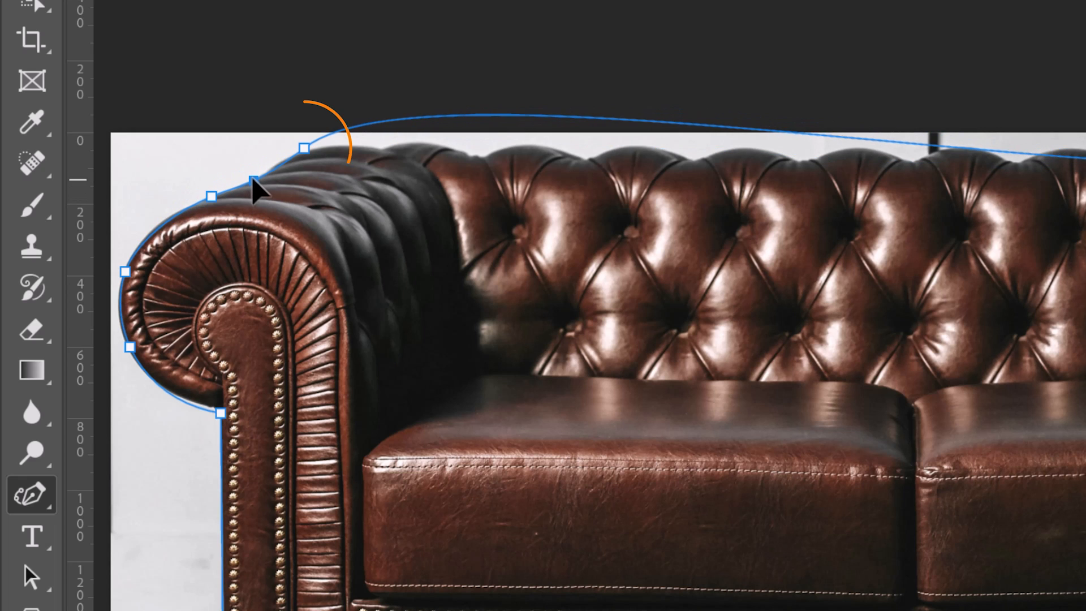
left_click_drag(304, 148, 354, 142)
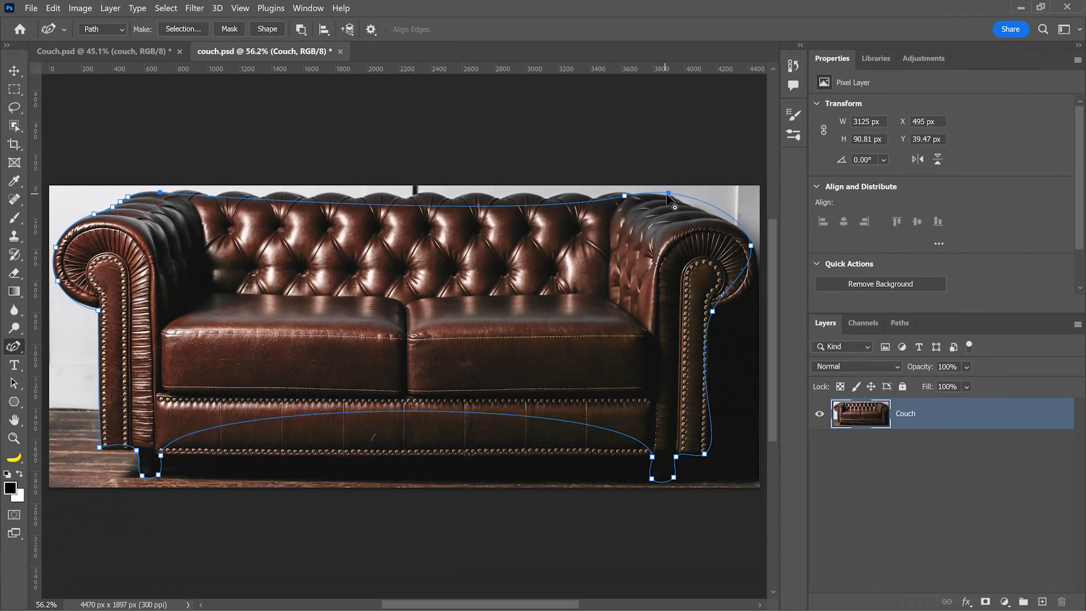
Make the bottom anchors sharp corners, fit the bottom segment, and turn the path into a vector mask.
left_click_drag(666, 194, 668, 196)
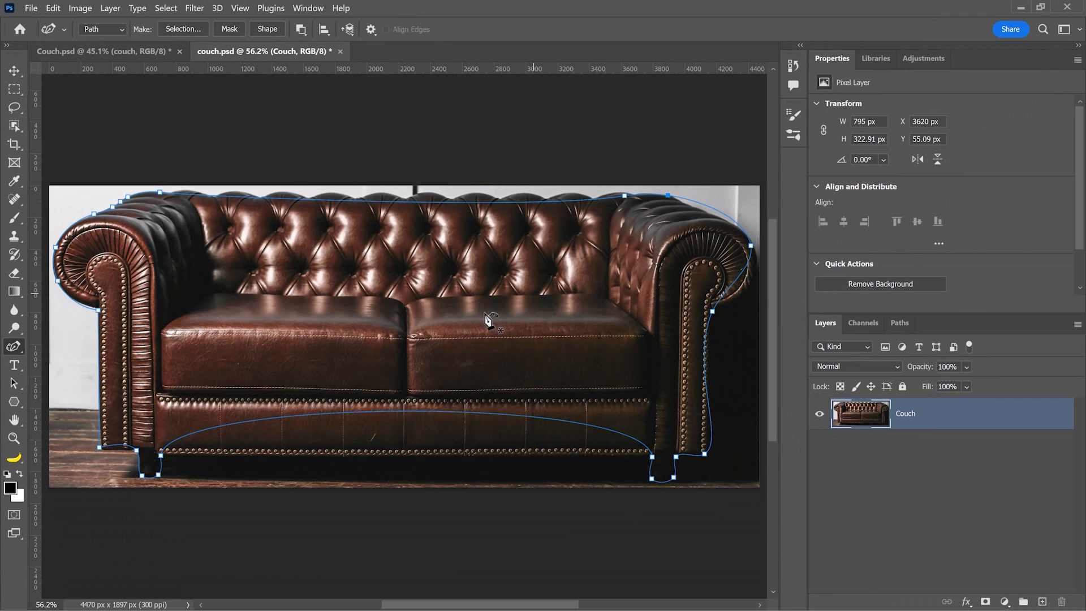
double_click(160, 454)
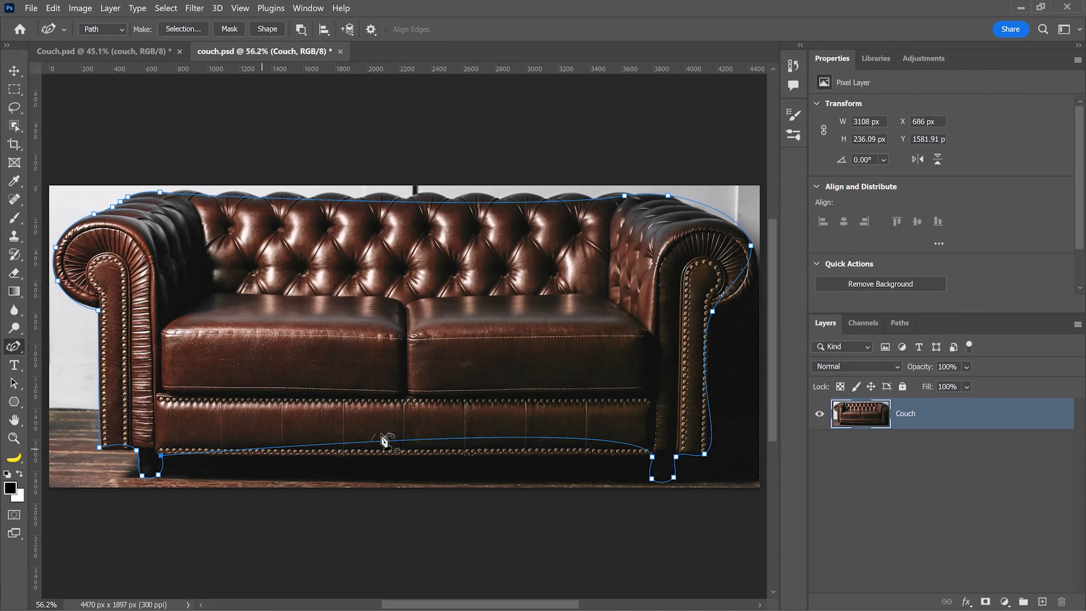
double_click(652, 455)
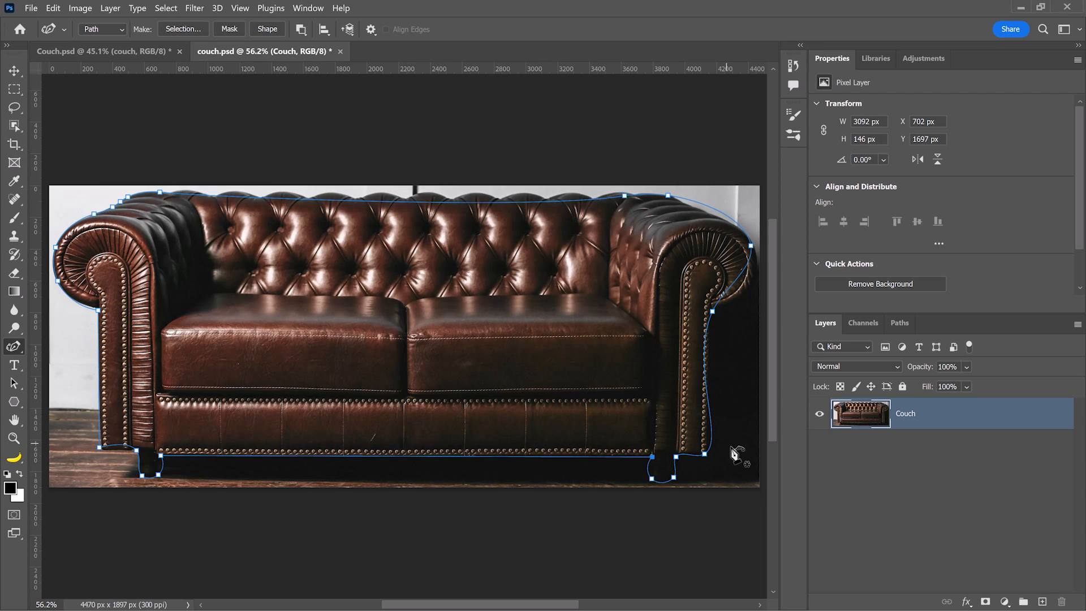
mouse_move(410, 457)
left_mouse_down()
mouse_move(409, 432)
mouse_move(408, 491)
mouse_move(407, 455)
left_mouse_up()
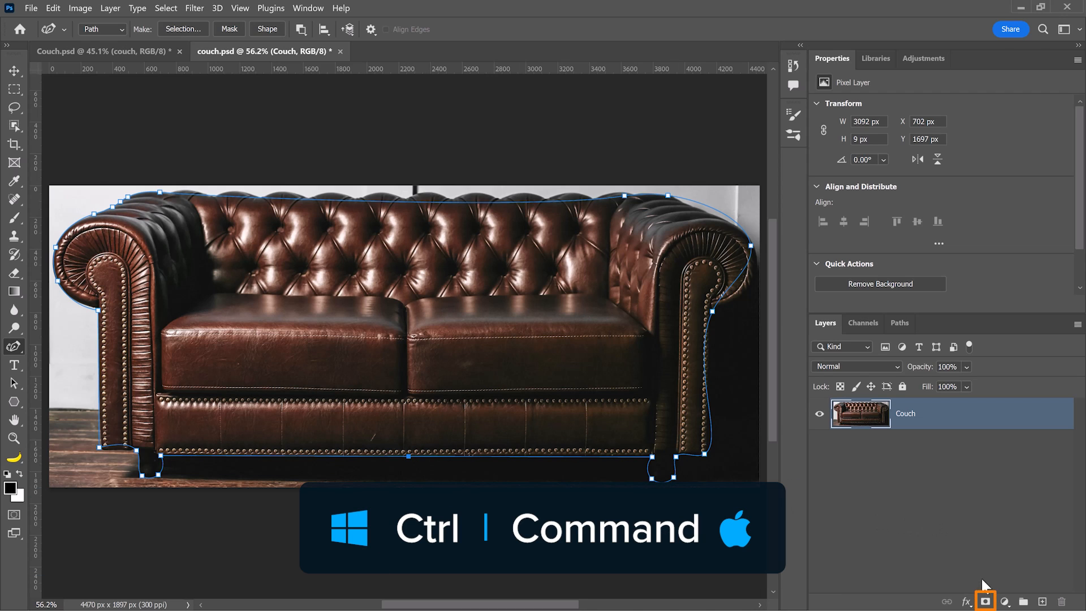
left_click(984, 603, "ctrl")
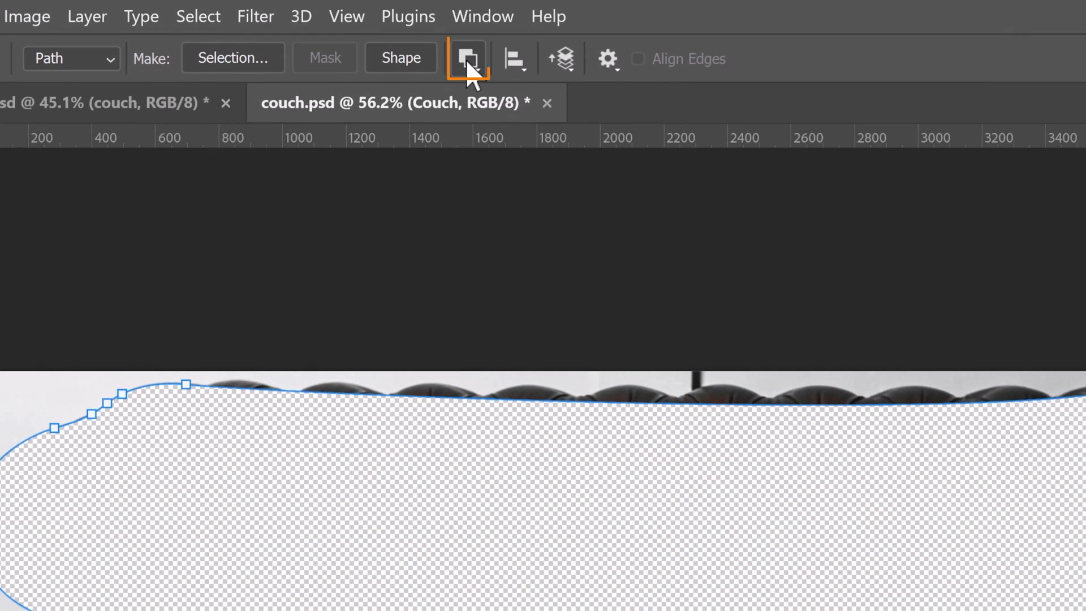
Set the path operation to Combine Shapes, raise the top outline, then revert the file.
left_click(467, 62)
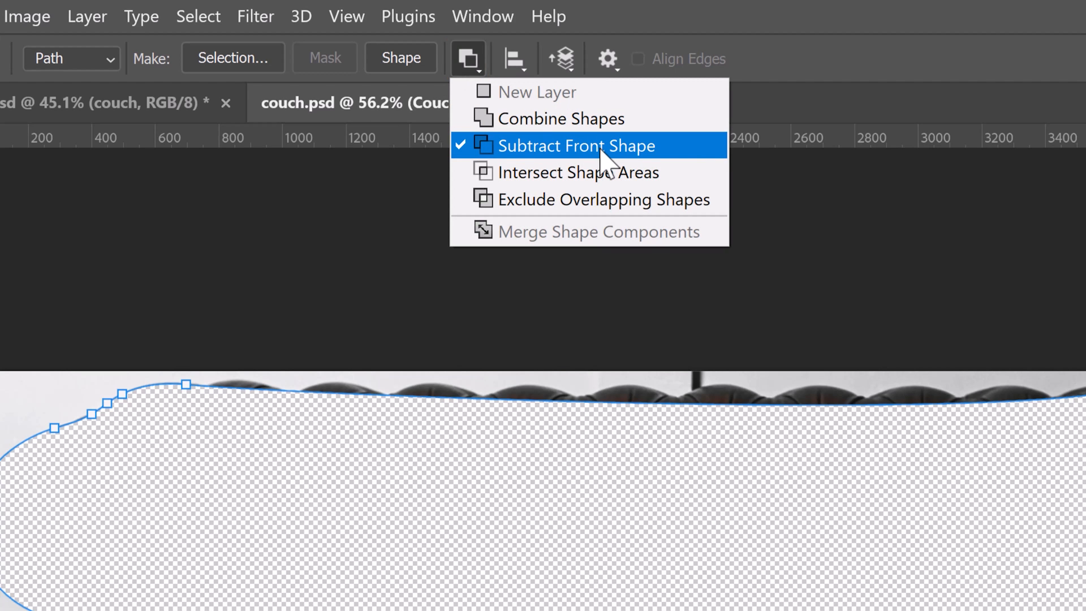
left_click(589, 126)
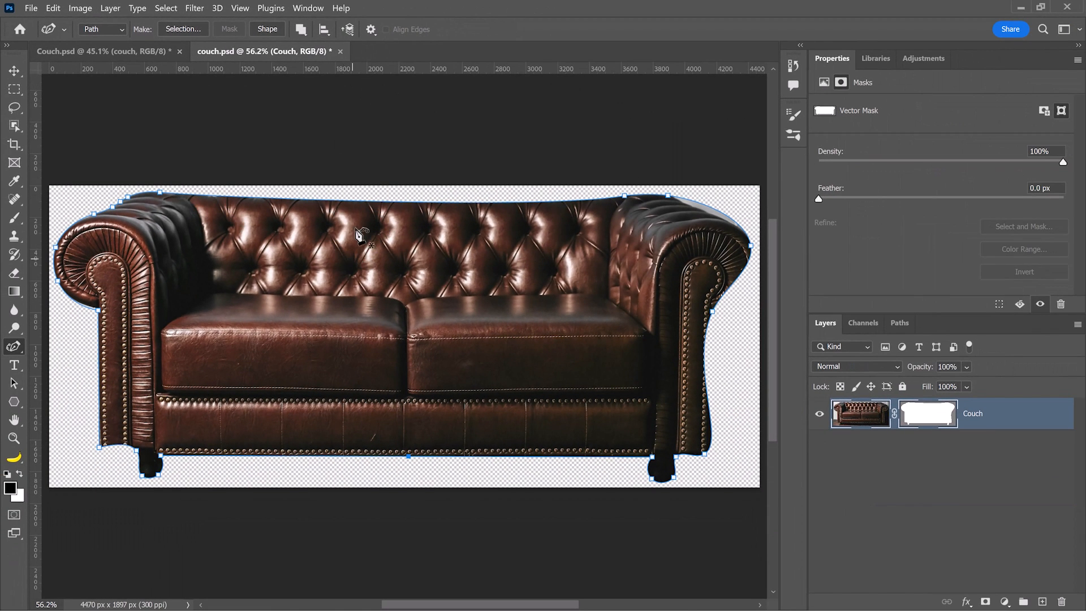
mouse_move(383, 203)
left_mouse_down()
mouse_move(380, 189)
mouse_move(404, 201)
mouse_move(361, 202)
mouse_move(404, 201)
left_mouse_up()
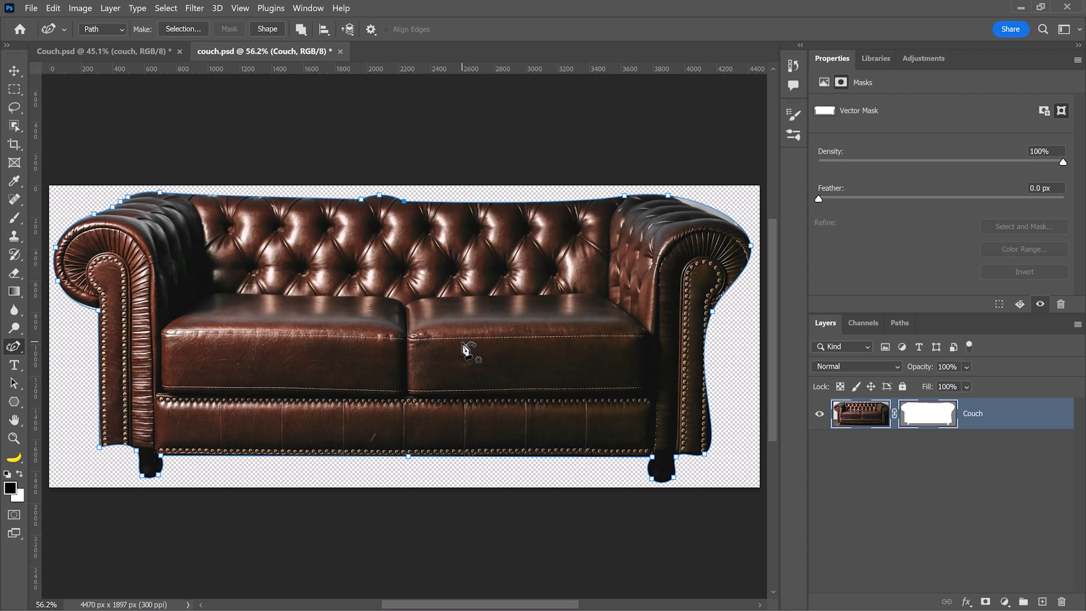
key("F12")
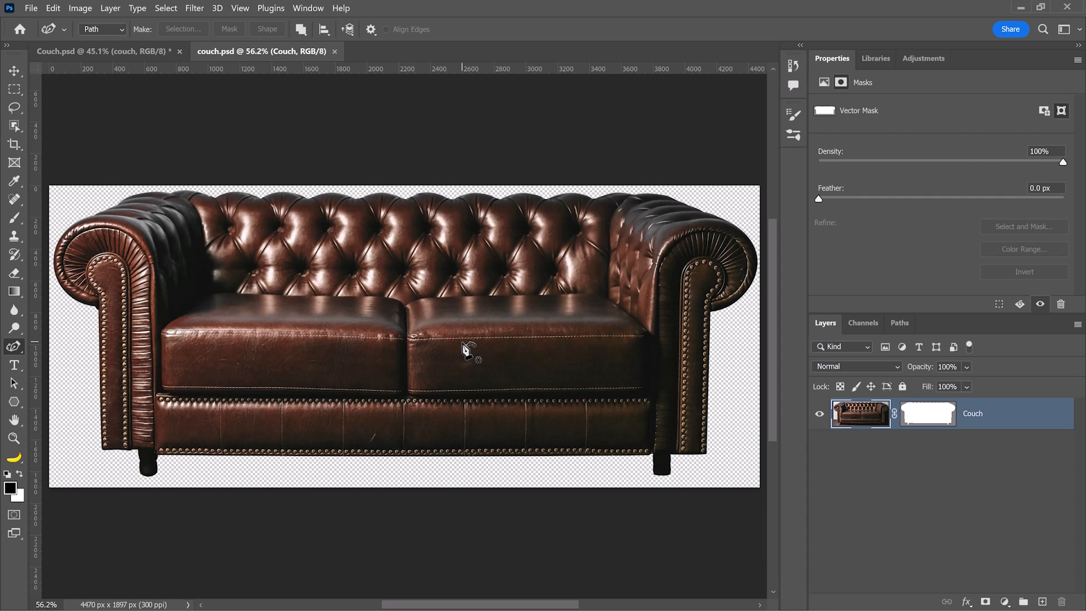
left_click(32, 8)
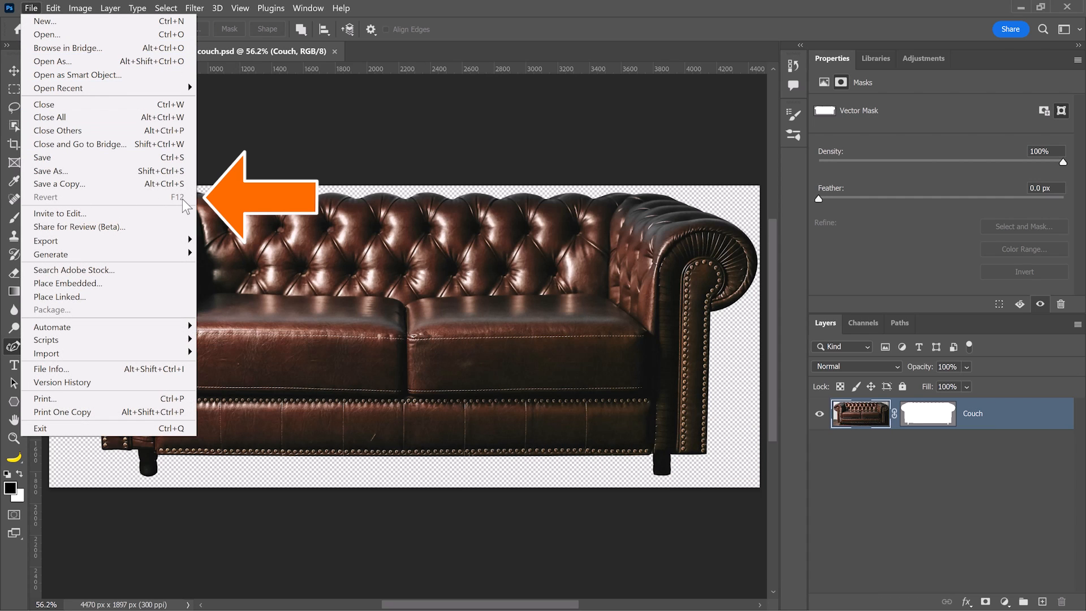
Return to the Christmas room Couch.psd and show the Shadow layer under the couch.
left_click(313, 171)
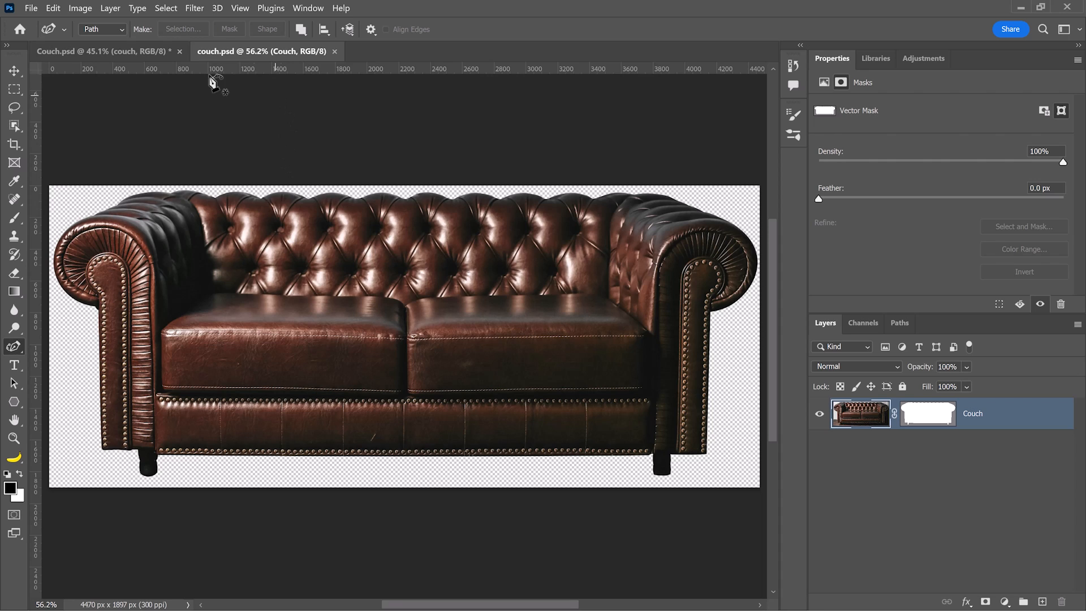
left_click(153, 51)
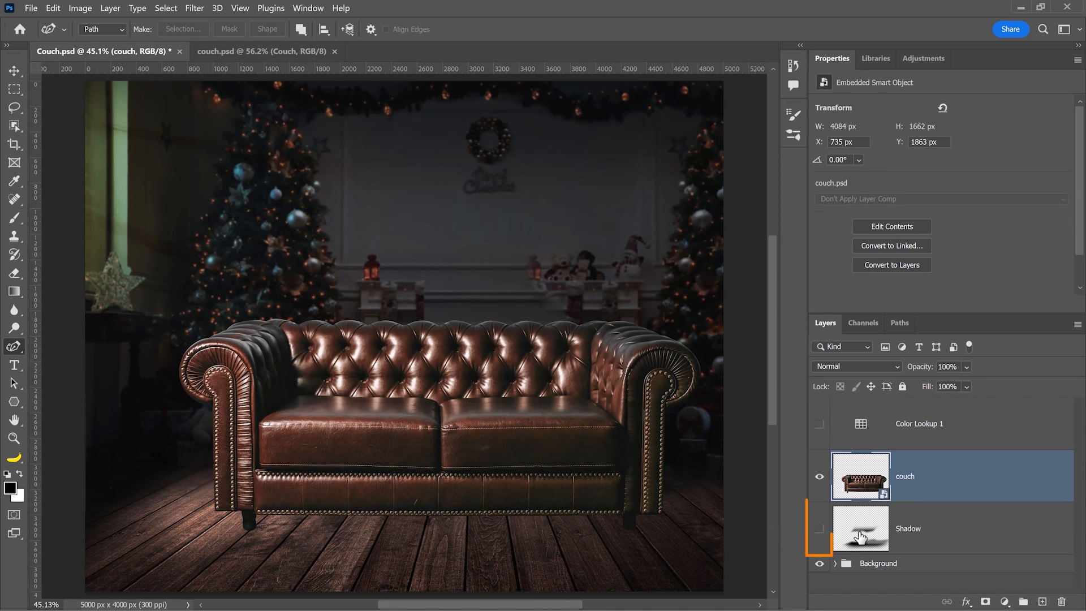
left_click(819, 528)
left_click(882, 515)
key("b")
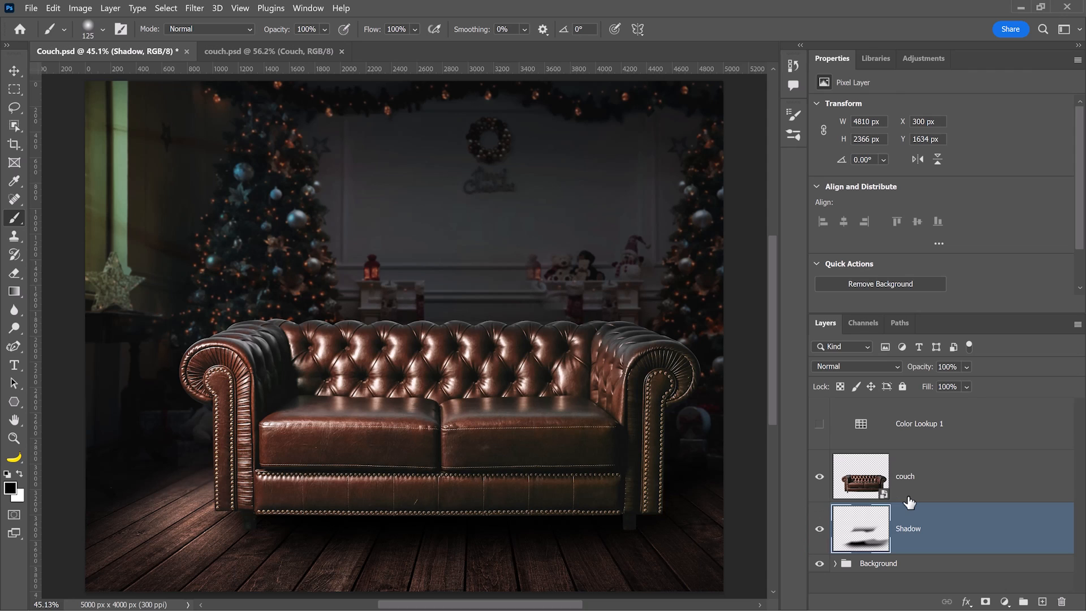
scroll(909, 502, "up", 1)
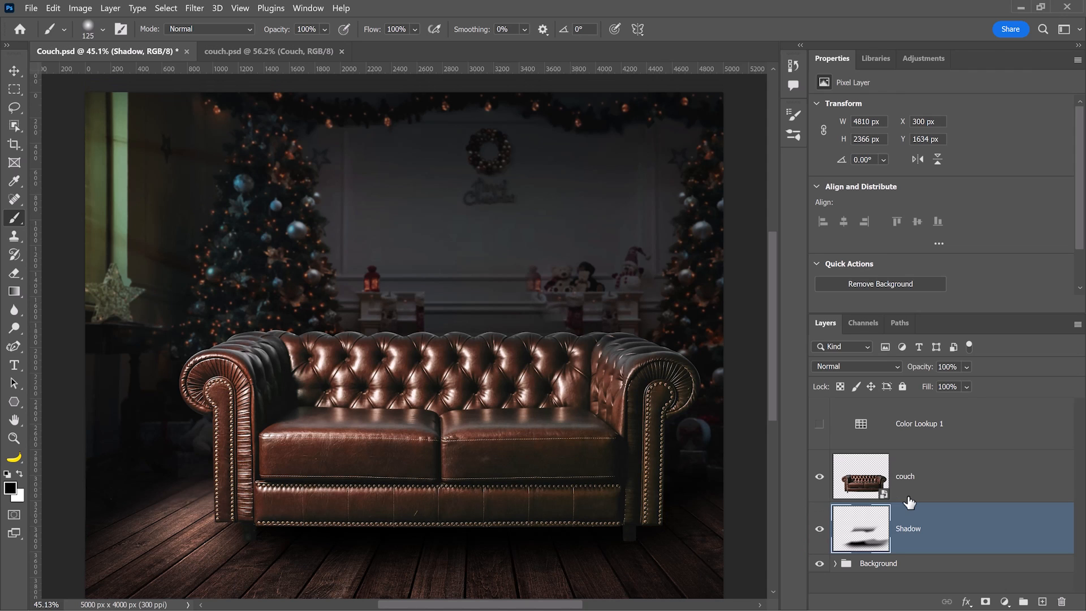
Toggle the Color Lookup 1 grade on and off to compare, leaving it hidden.
left_click(820, 424)
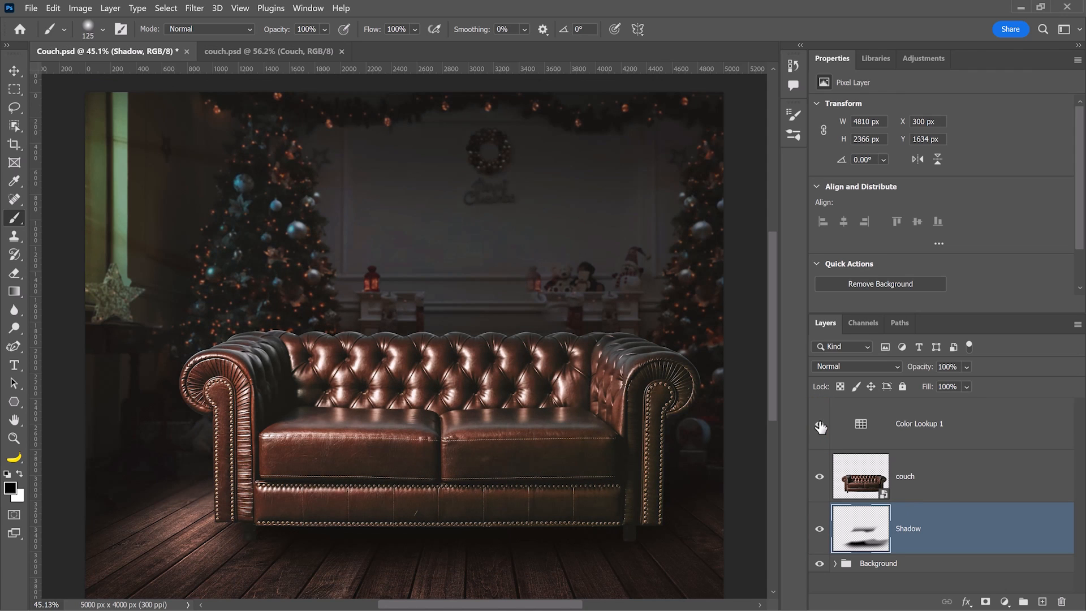
left_click(821, 425)
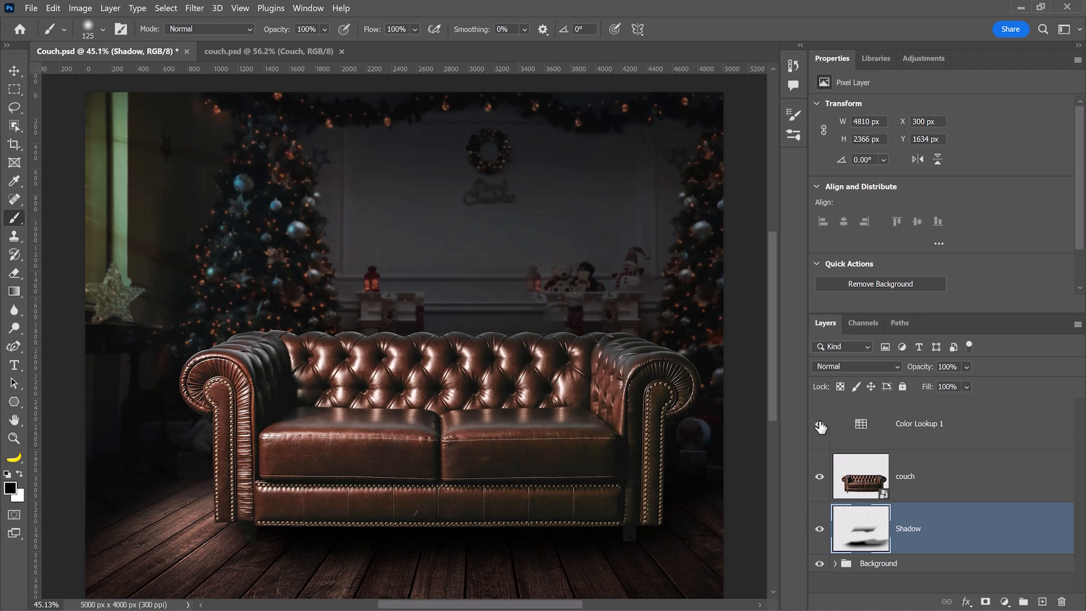
left_click(820, 425)
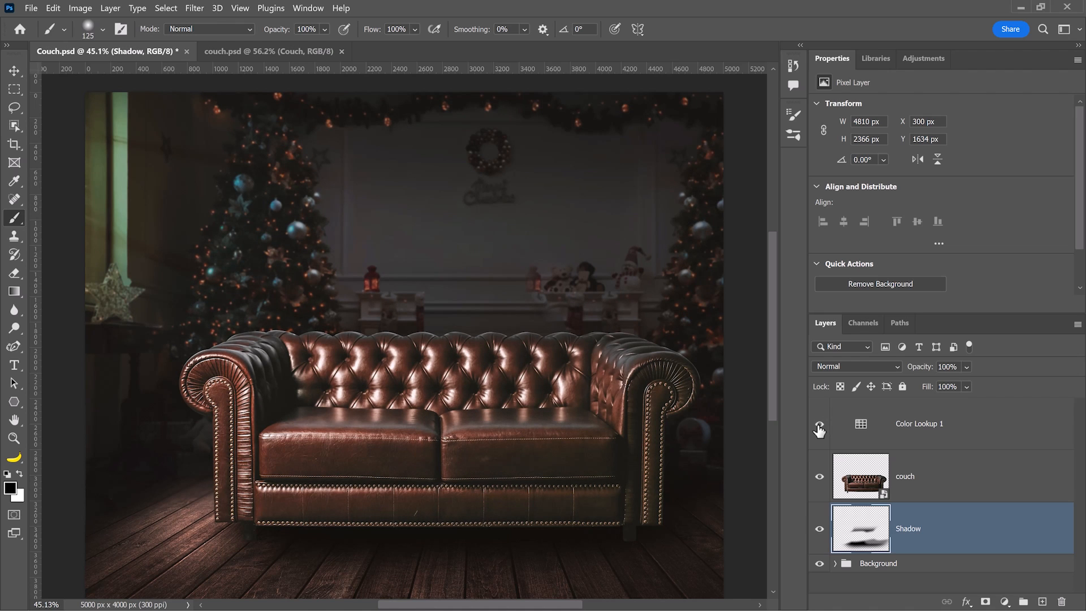
left_click(819, 425)
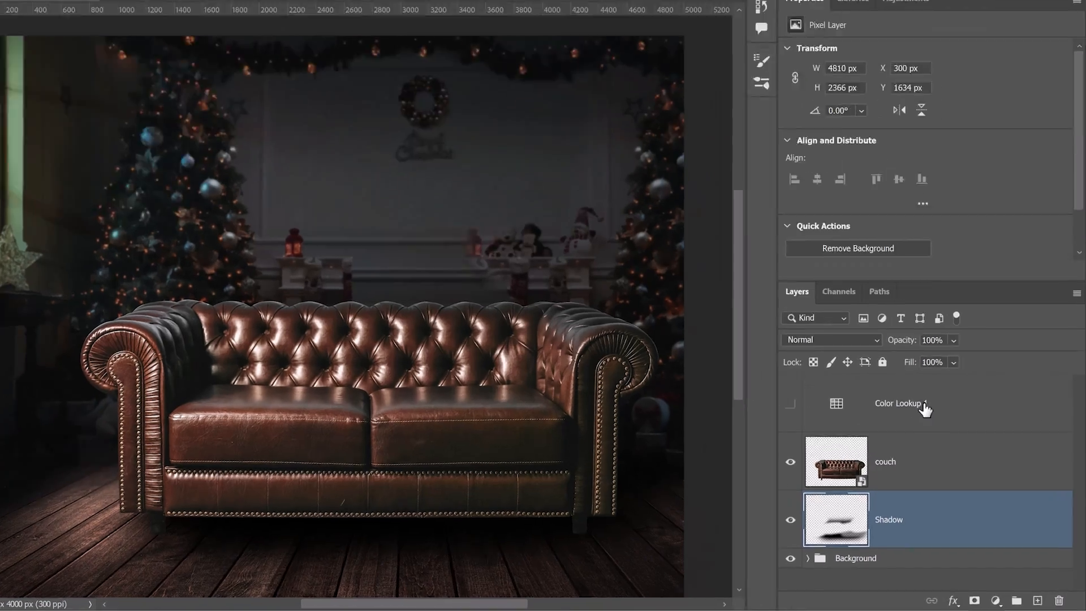
Add a Hue/Saturation layer above Color Lookup 1 with Saturation at -100.
left_click(930, 424)
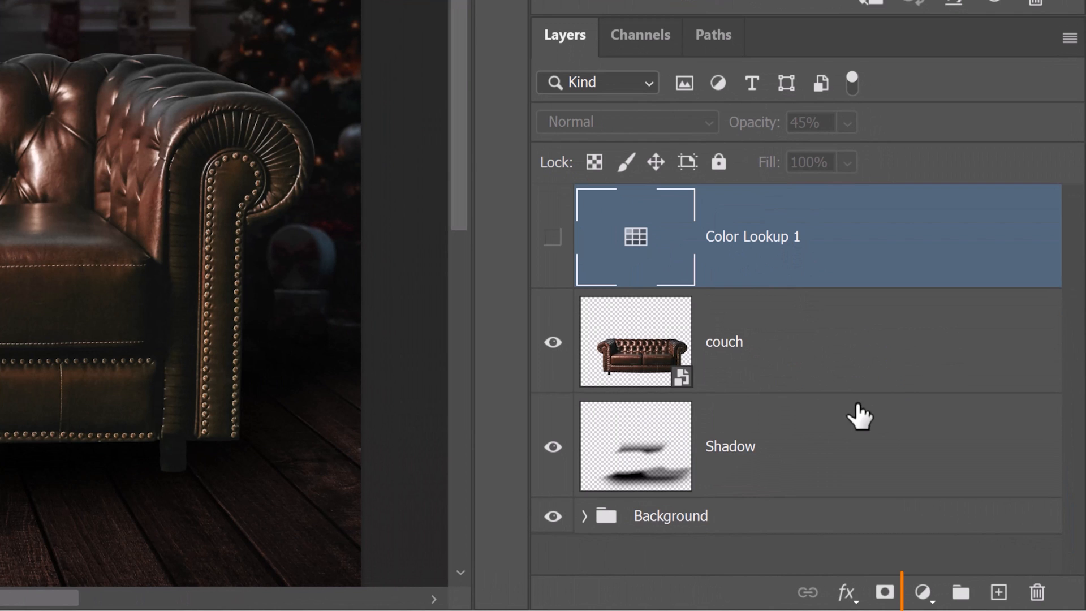
left_click(923, 592)
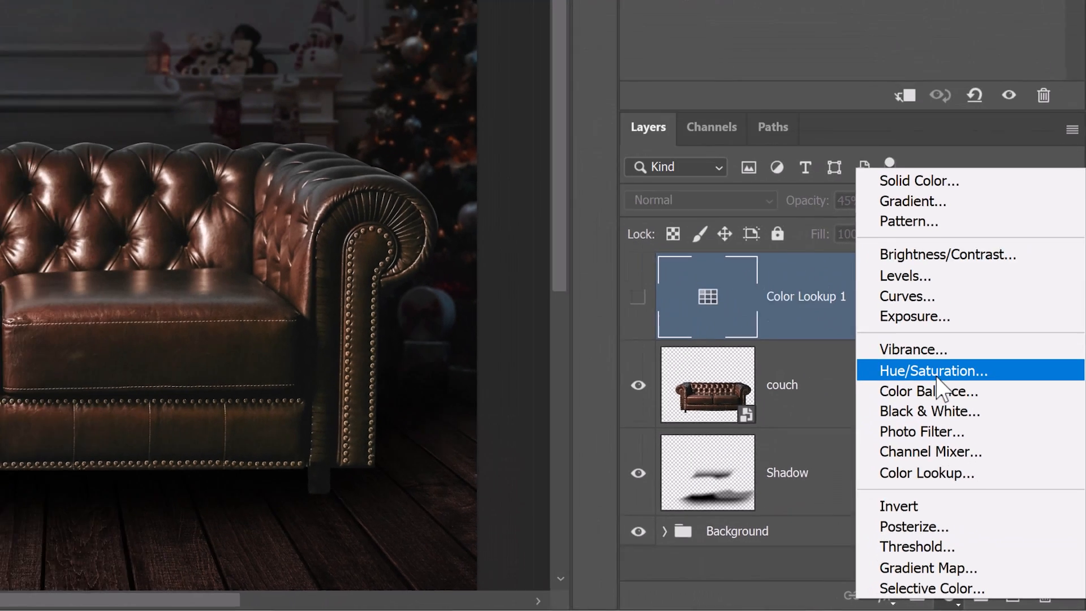
left_click(904, 324)
left_click_drag(941, 187, 747, 192)
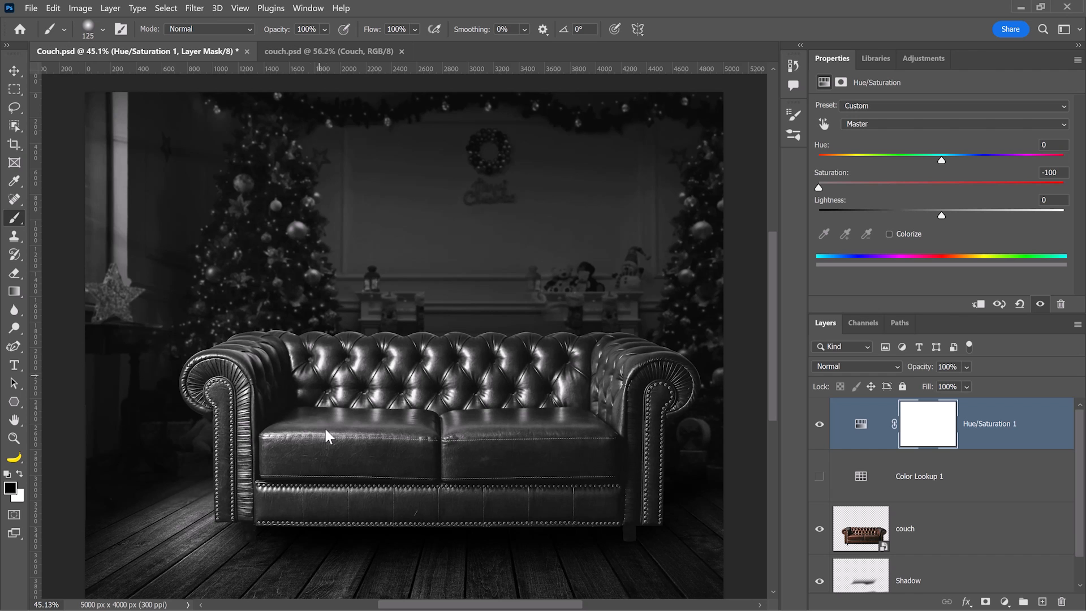
Add a Levels layer above the couch, clip it to the couch, and delete its mask.
left_click(933, 528)
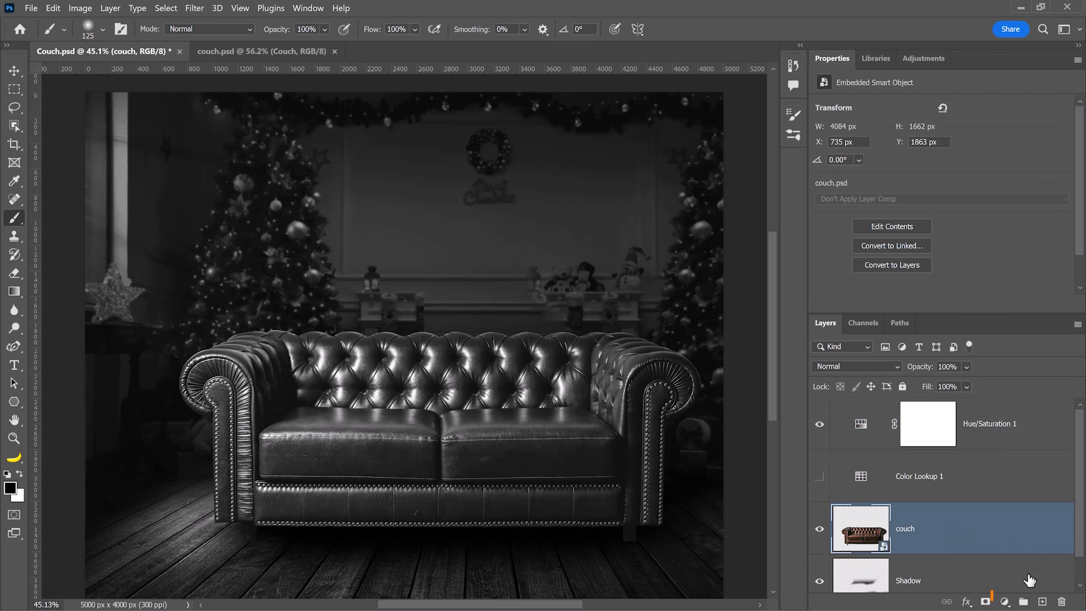
left_click(1004, 602)
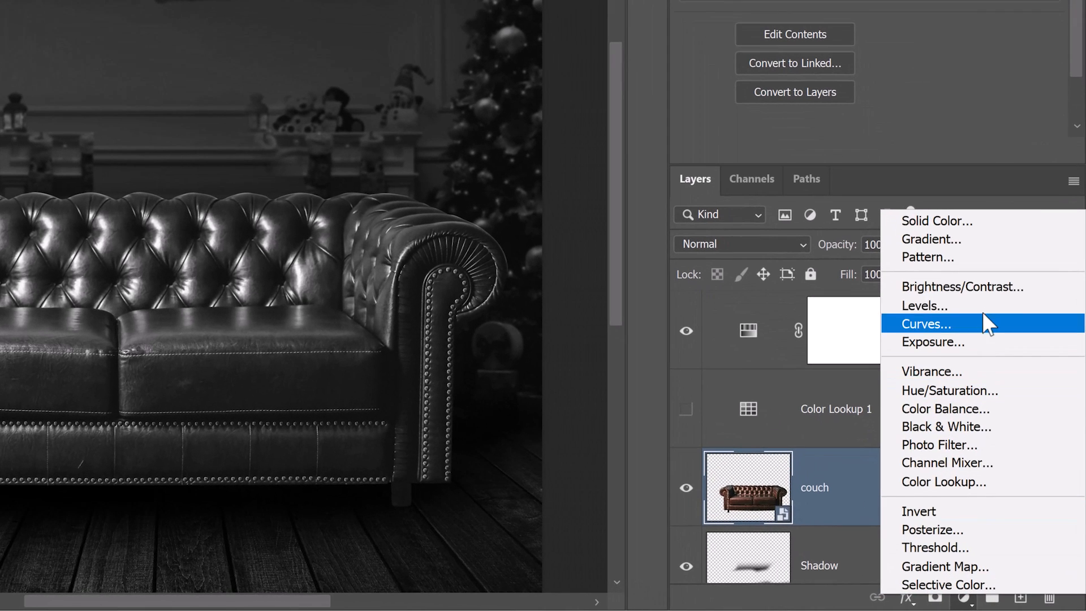
left_click(989, 341)
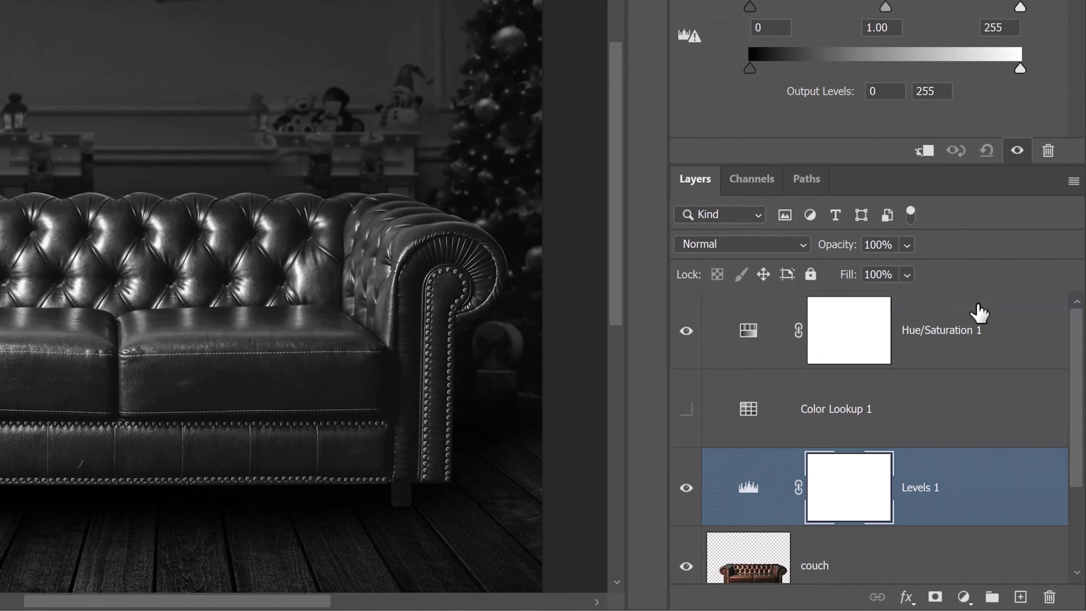
left_click(924, 150)
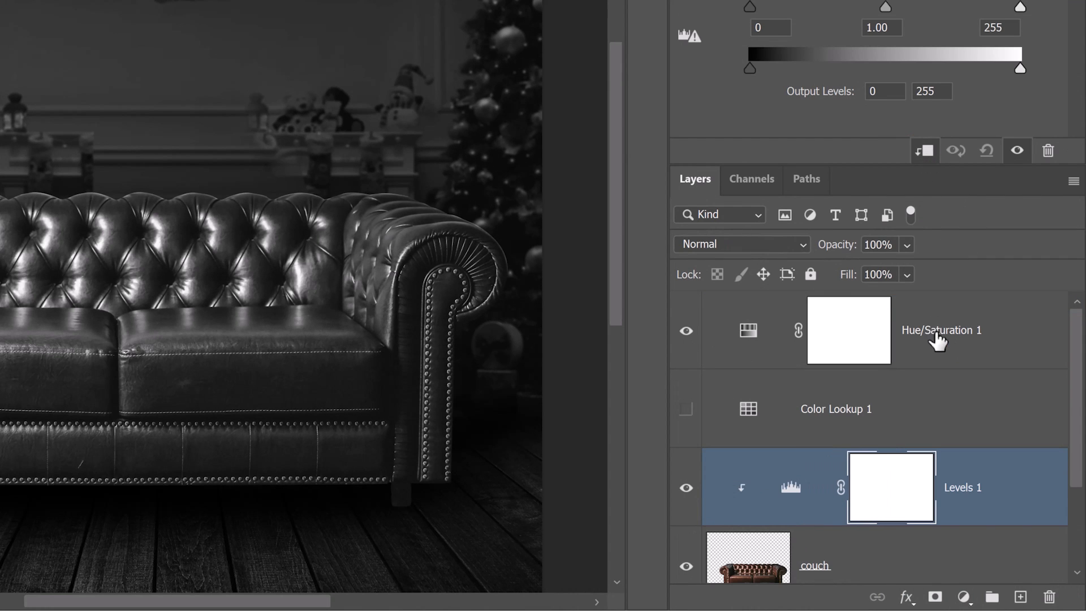
scroll(945, 356, "down", 1)
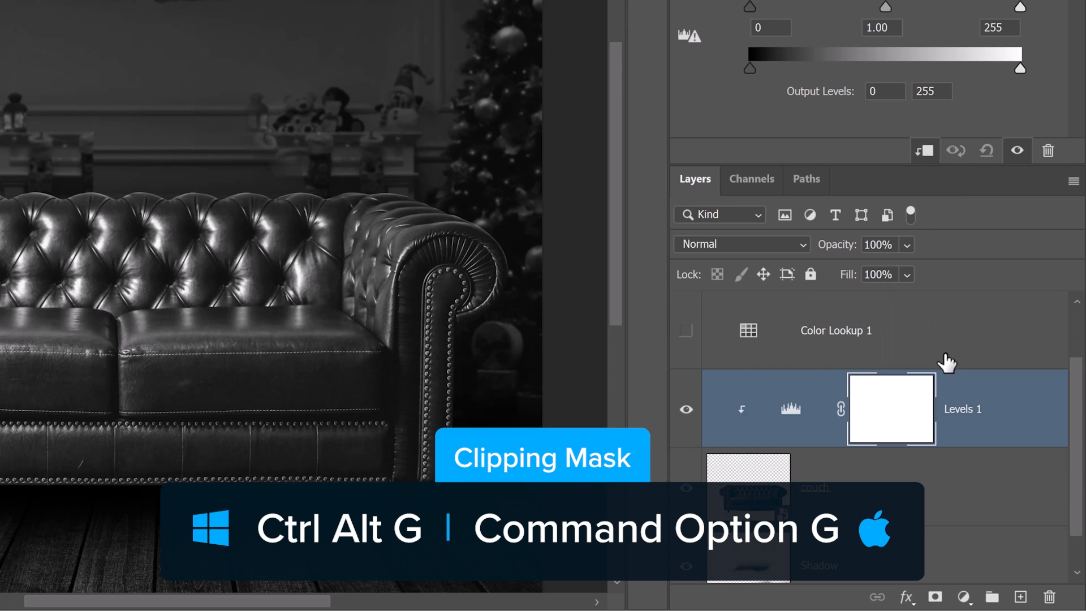
right_click(903, 416)
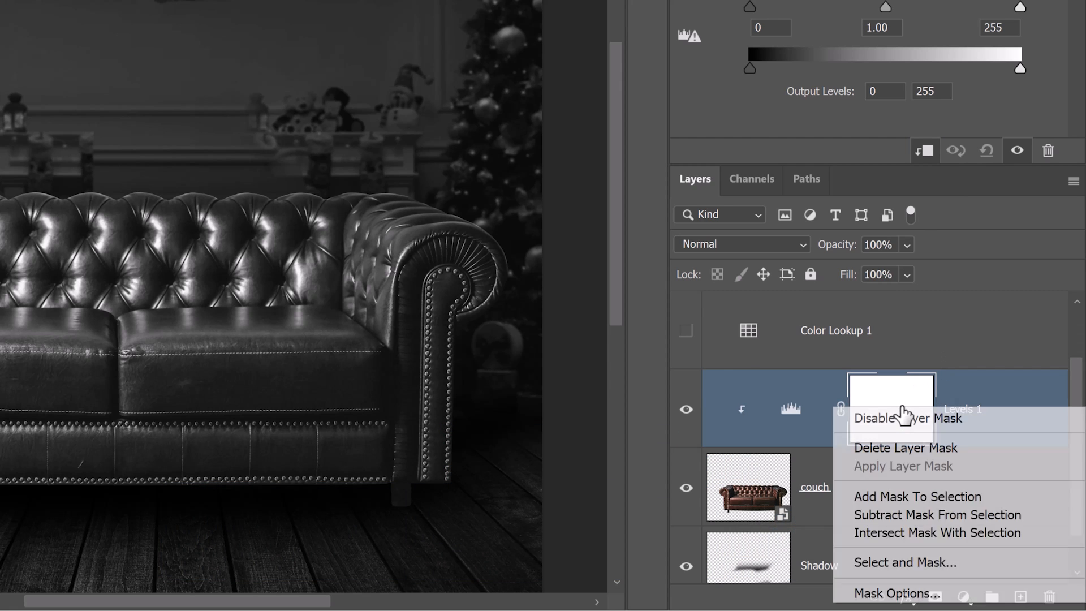
left_click(877, 448)
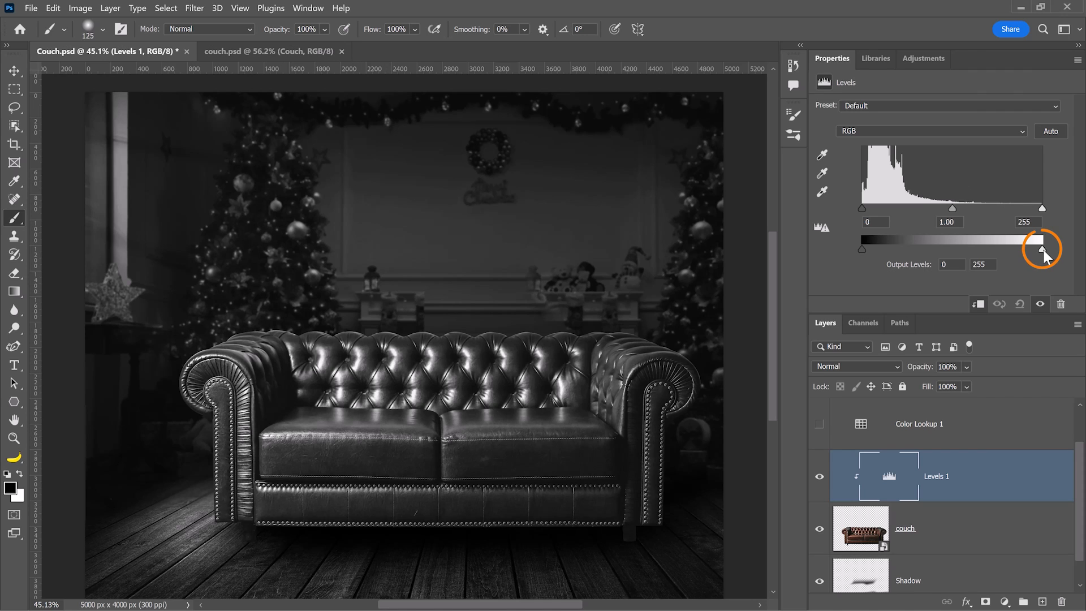
Set the couch's Levels to output 3–166 and input 107 / 0.86 / 255.
mouse_move(1043, 247)
left_mouse_down()
mouse_move(966, 248)
mouse_move(996, 252)
mouse_move(969, 253)
mouse_move(978, 261)
left_mouse_up()
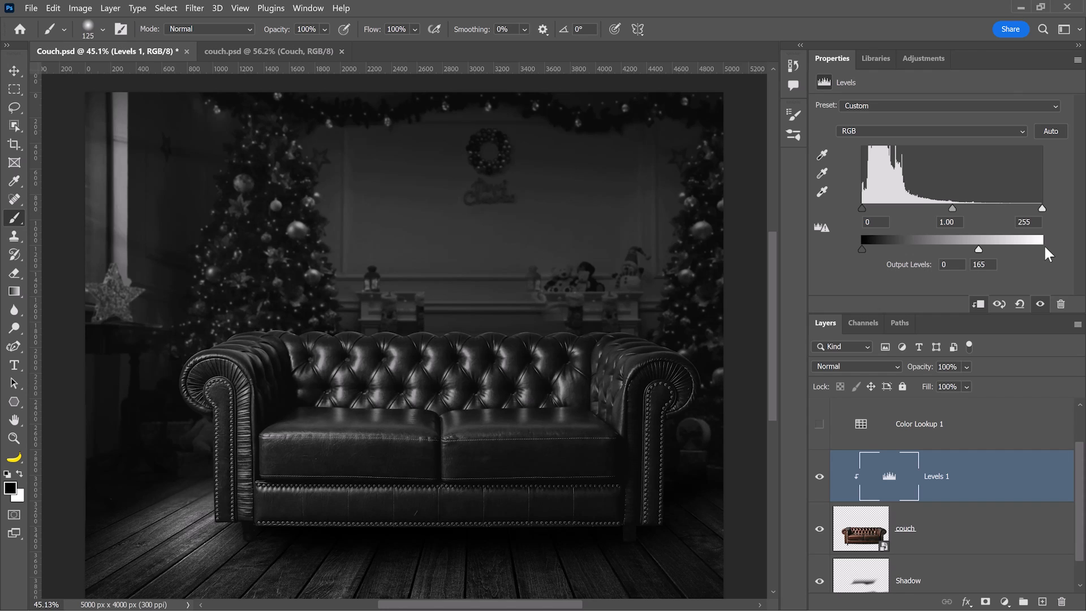
left_click(979, 248)
mouse_move(977, 249)
left_mouse_down()
mouse_move(1059, 247)
mouse_move(978, 248)
left_mouse_up()
left_click_drag(862, 249, 866, 249)
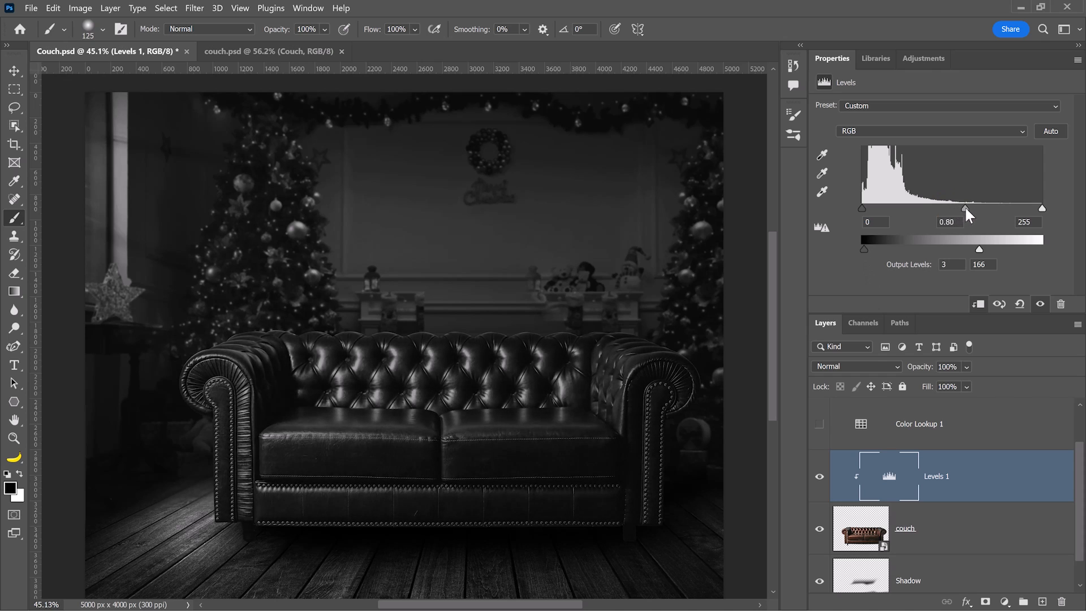
mouse_move(965, 208)
left_mouse_down()
mouse_move(948, 207)
mouse_move(959, 208)
left_mouse_up()
left_click_drag(861, 206, 936, 209)
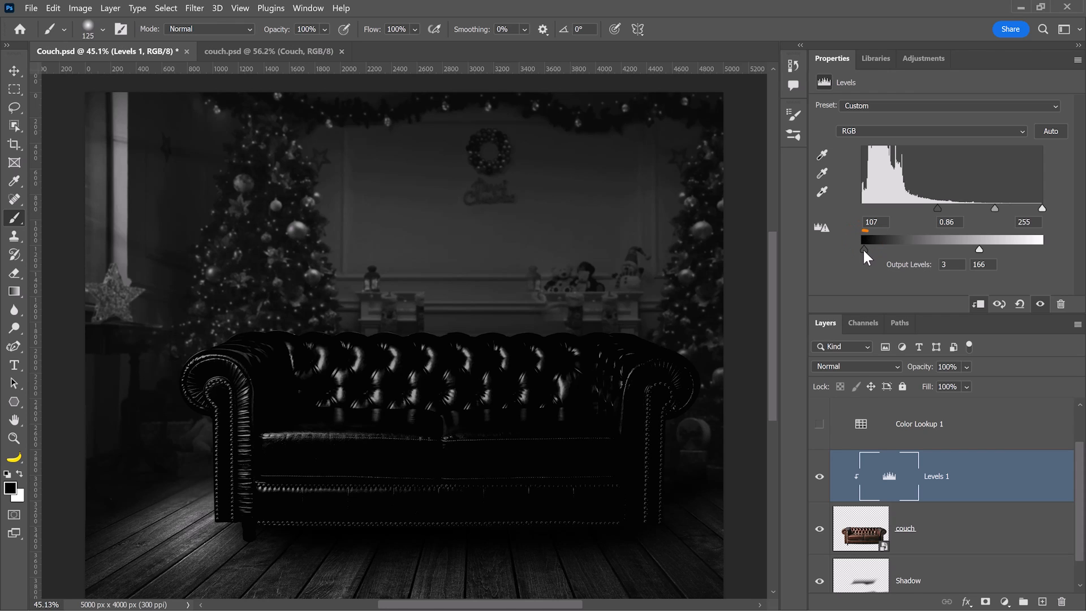
Set the couch's Levels to input 0 / 0.73 / 255 and output 4–166.
left_click_drag(863, 250, 935, 259)
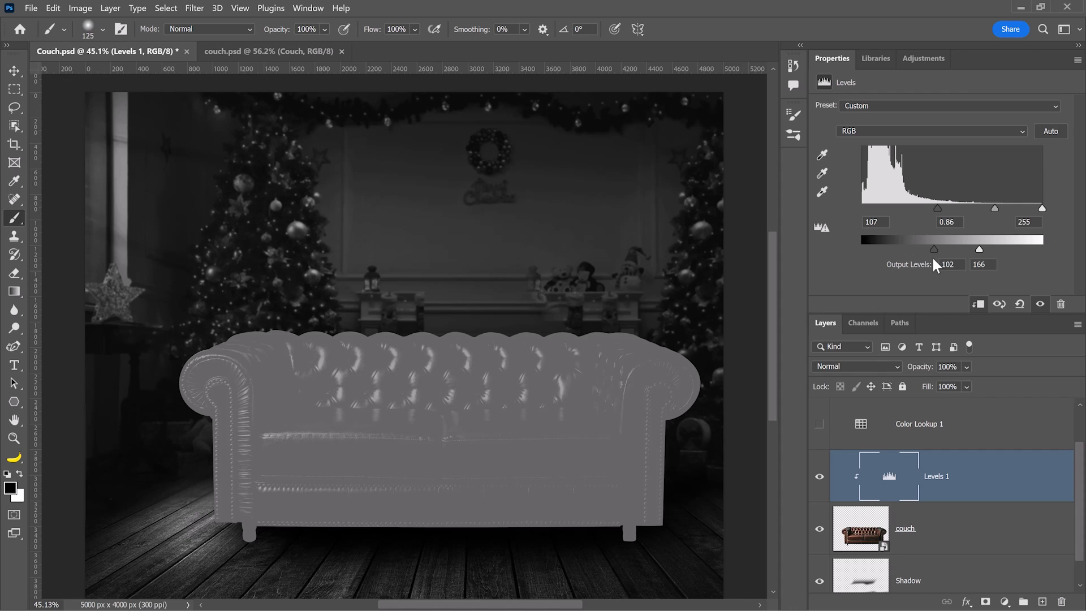
left_click(934, 249)
left_click(937, 234)
left_click_drag(933, 247, 857, 254)
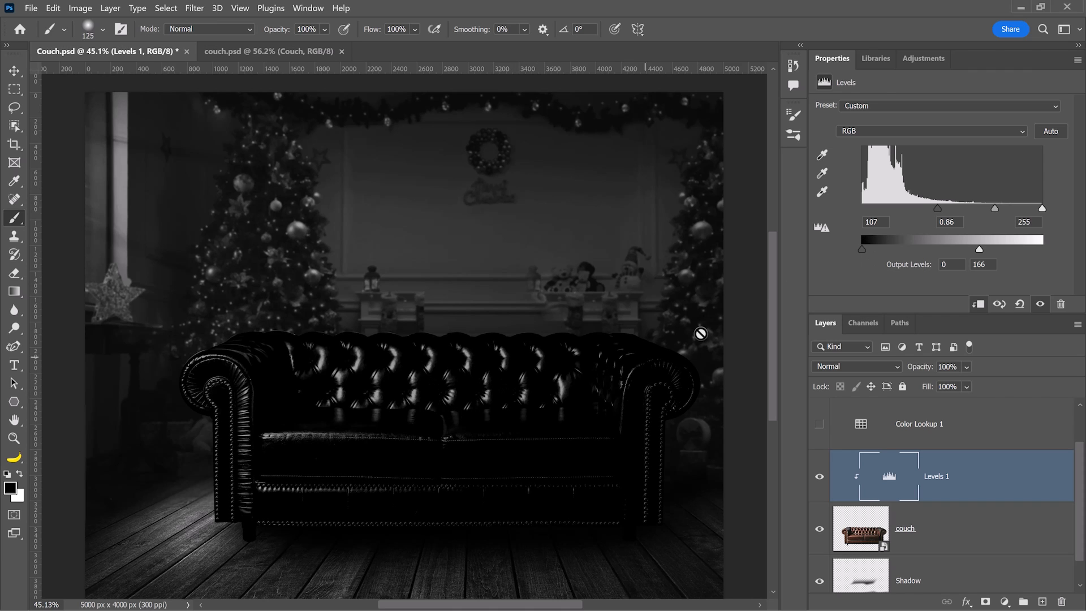
left_click_drag(937, 208, 844, 203)
left_click_drag(859, 249, 864, 249)
left_click_drag(961, 208, 971, 215)
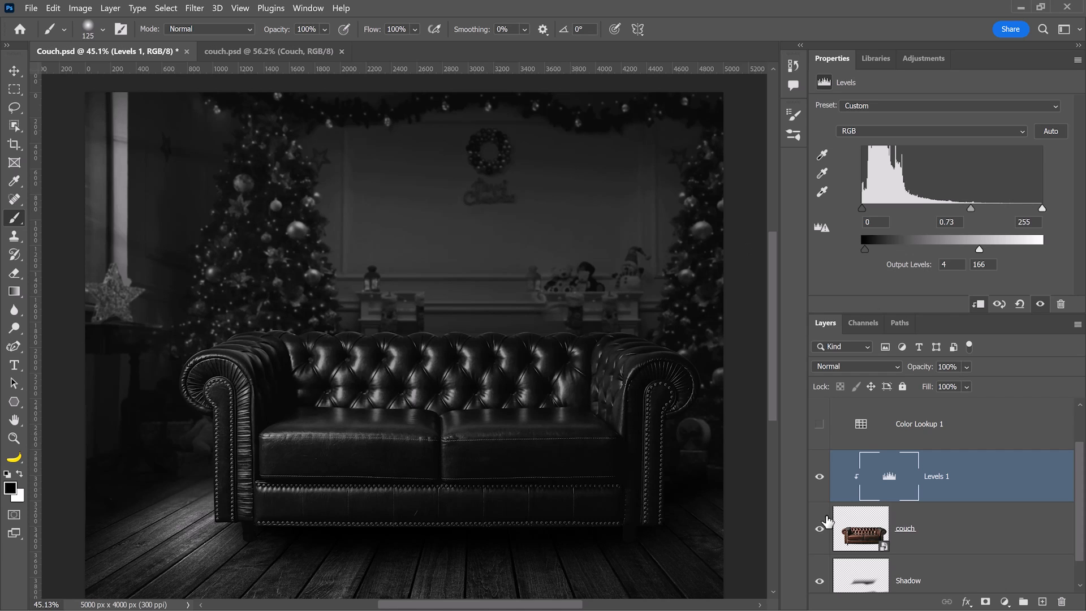
Hide Hue/Saturation 1, compare the couch with Levels 1 off and on, then enable Color Lookup 1.
scroll(857, 509, "up", 1)
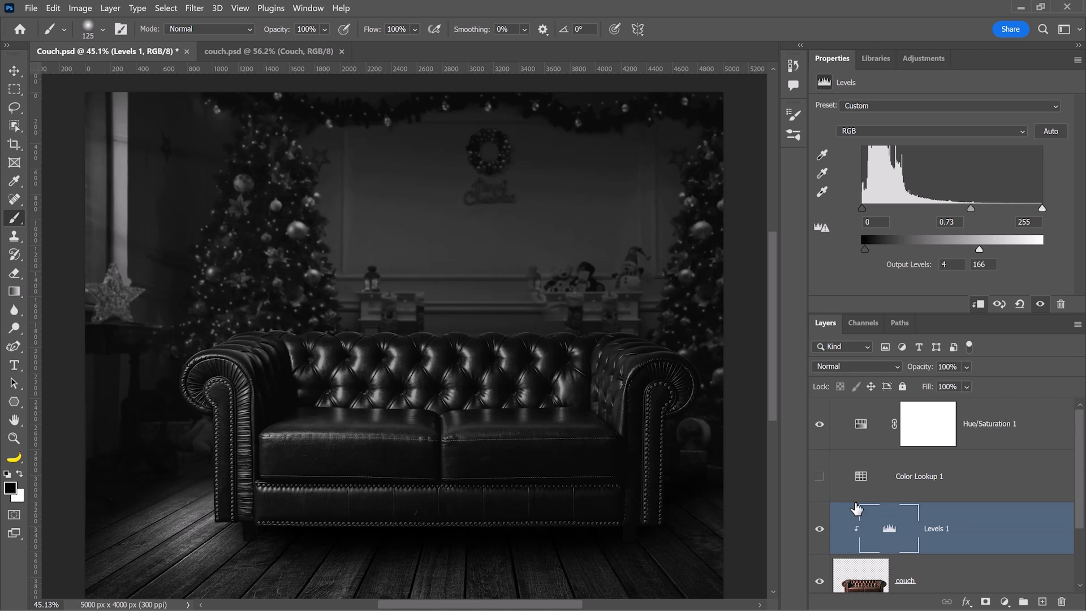
left_click(820, 425)
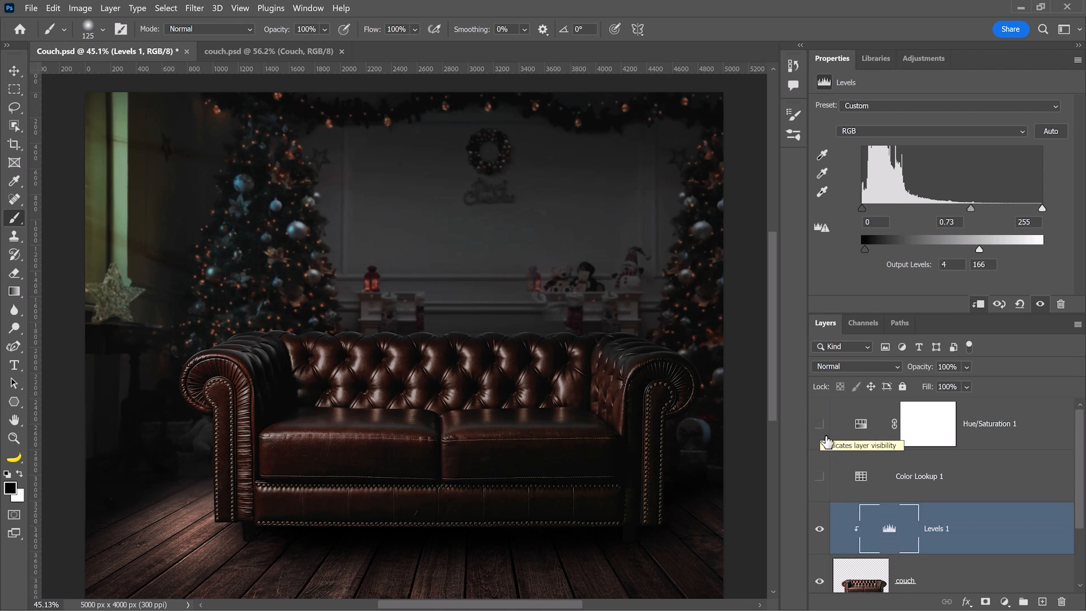
scroll(871, 532, "down", 1)
left_click(819, 478)
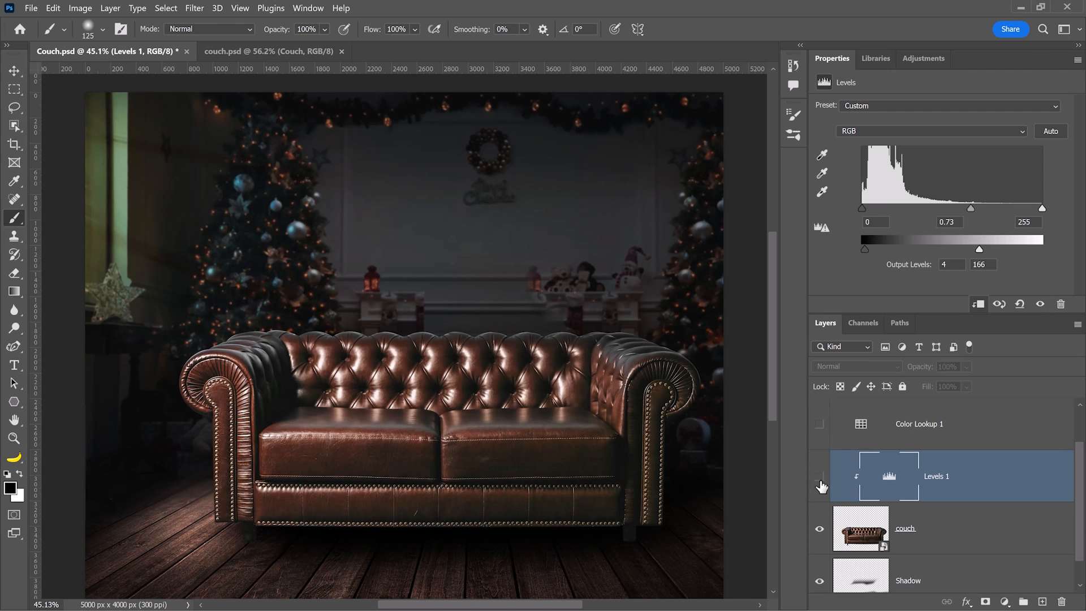
left_click(820, 478)
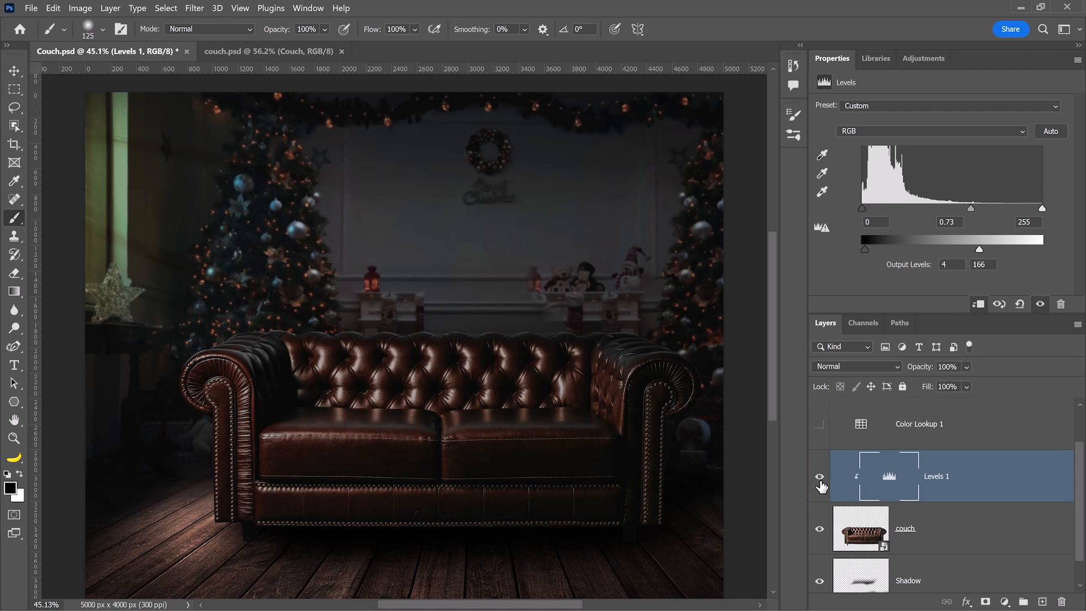
left_click(818, 425)
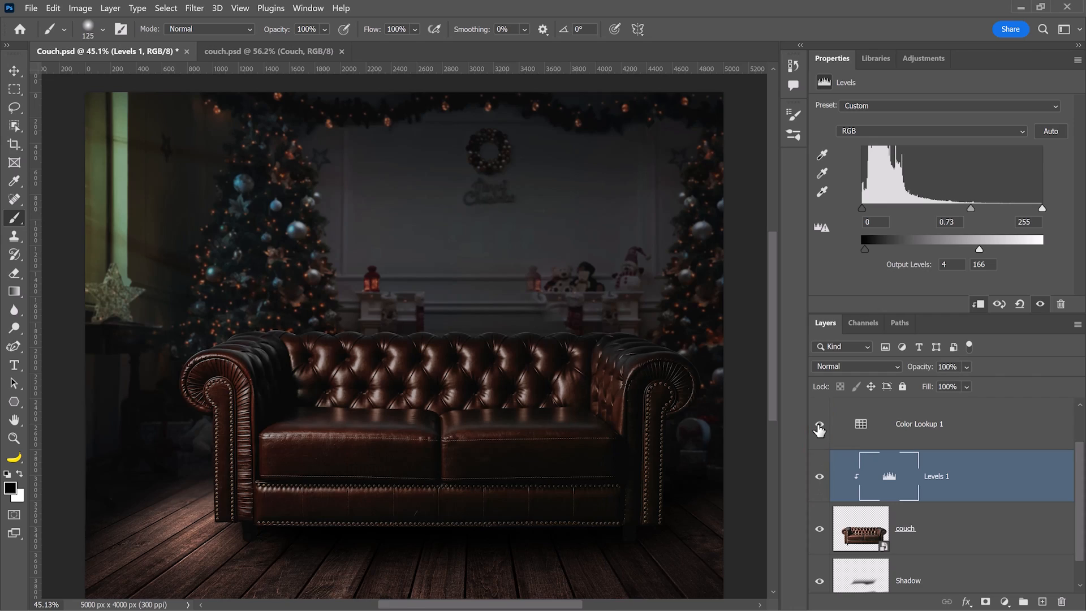